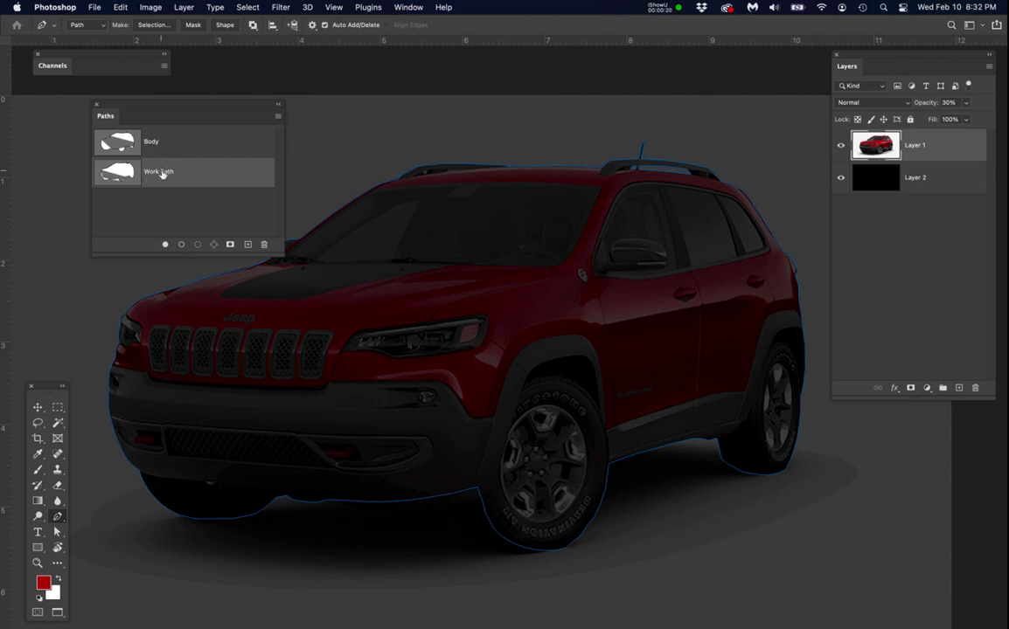
Save the work path under the name ActualPath.
double_click(162, 172)
type("A")
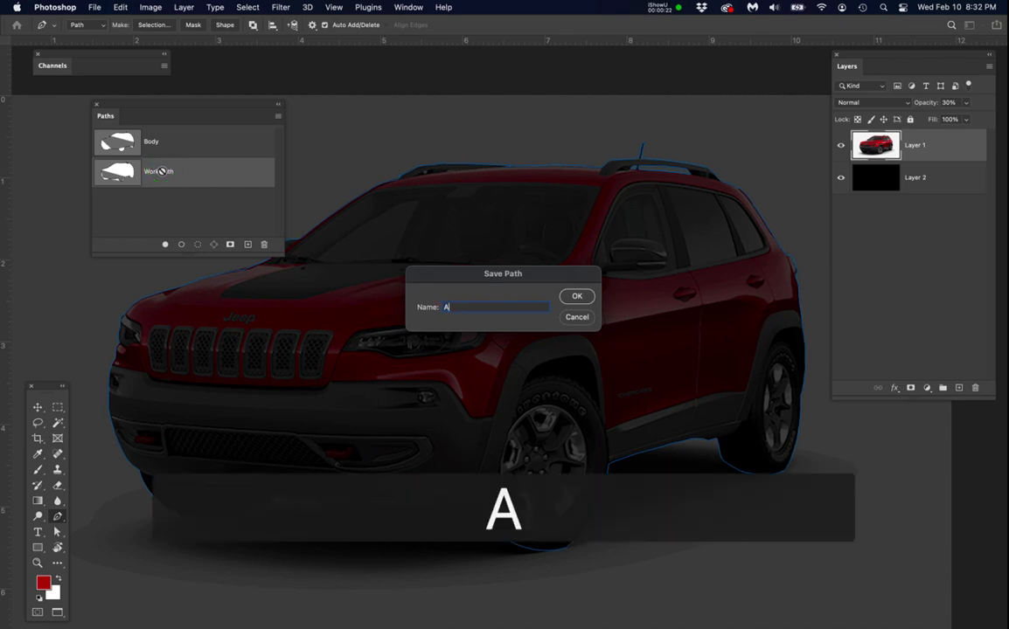
type("ctualPath")
key("Return")
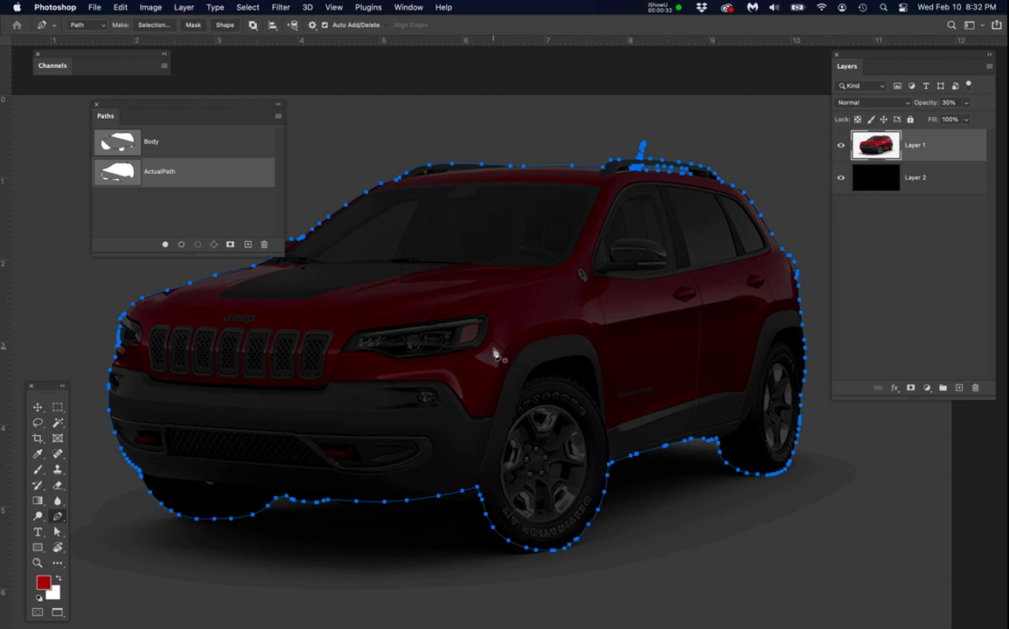
Examine the Work Path thumbnail in the other open document for breaks in the car outline, and return to the car image.
key("super+grave")
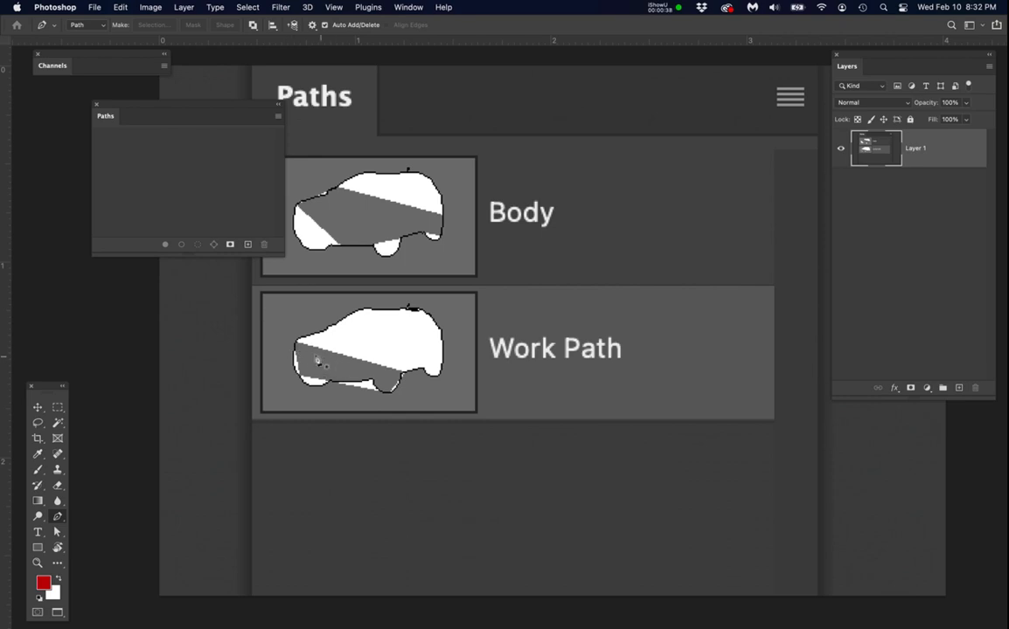
scroll(293, 349, "up", 3)
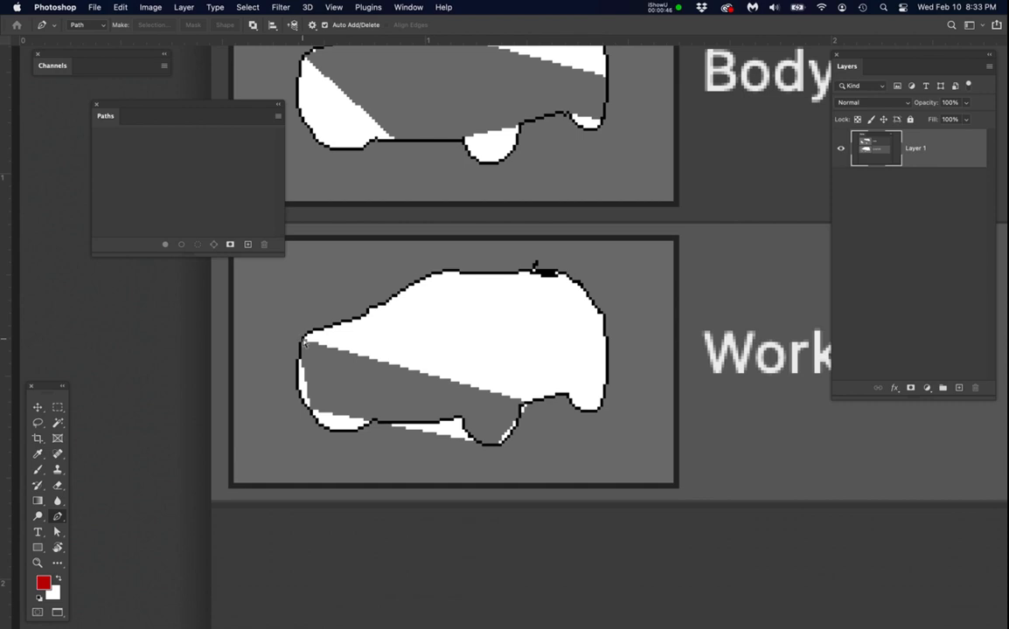
scroll(305, 349, "up", 2)
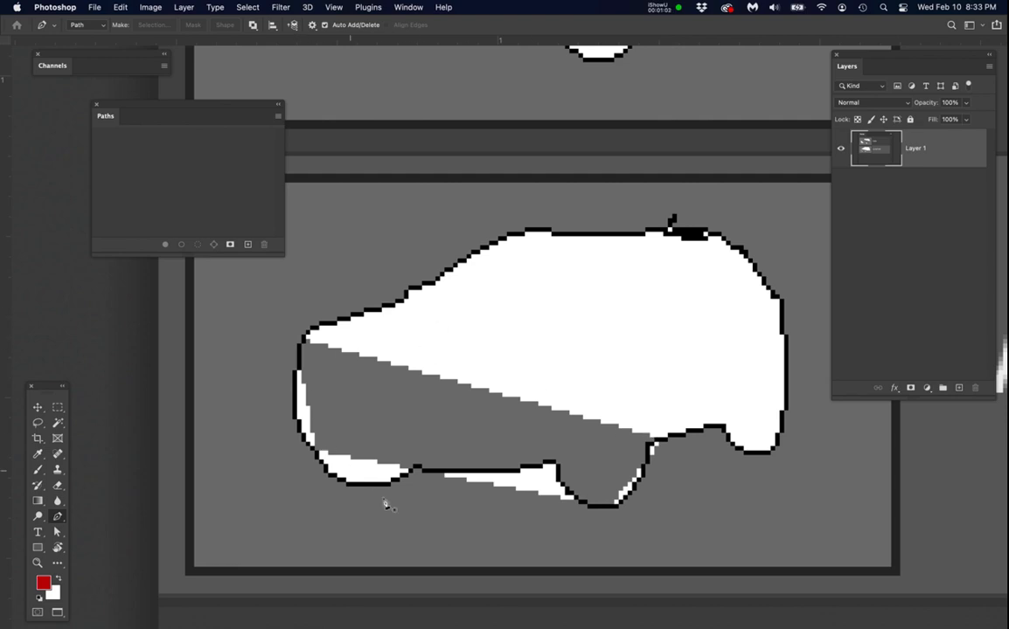
left_click(457, 423, "super")
scroll(480, 388, "right", 2)
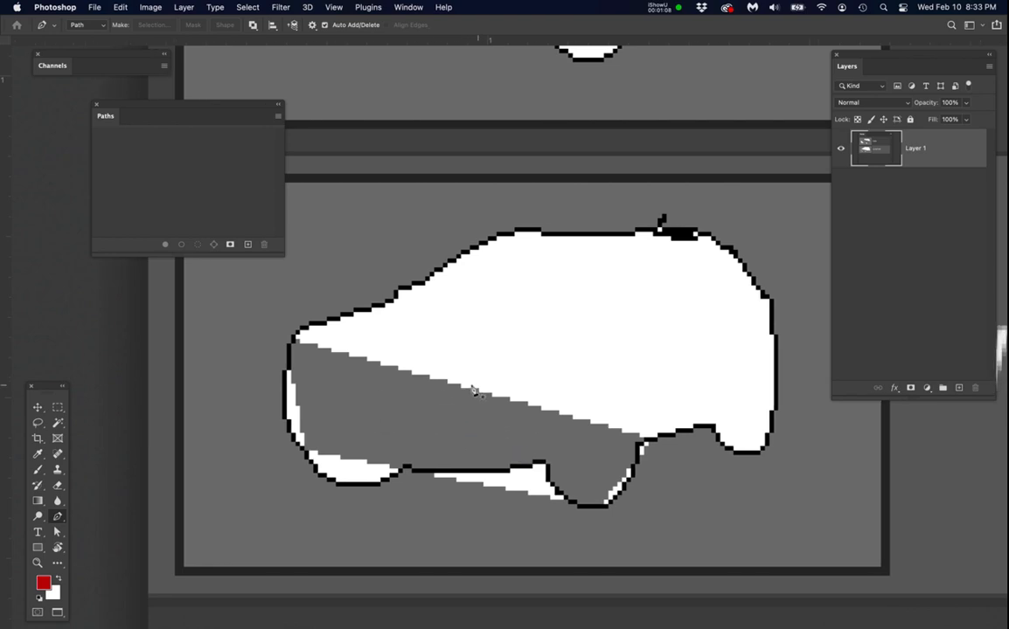
scroll(472, 390, "down", 3)
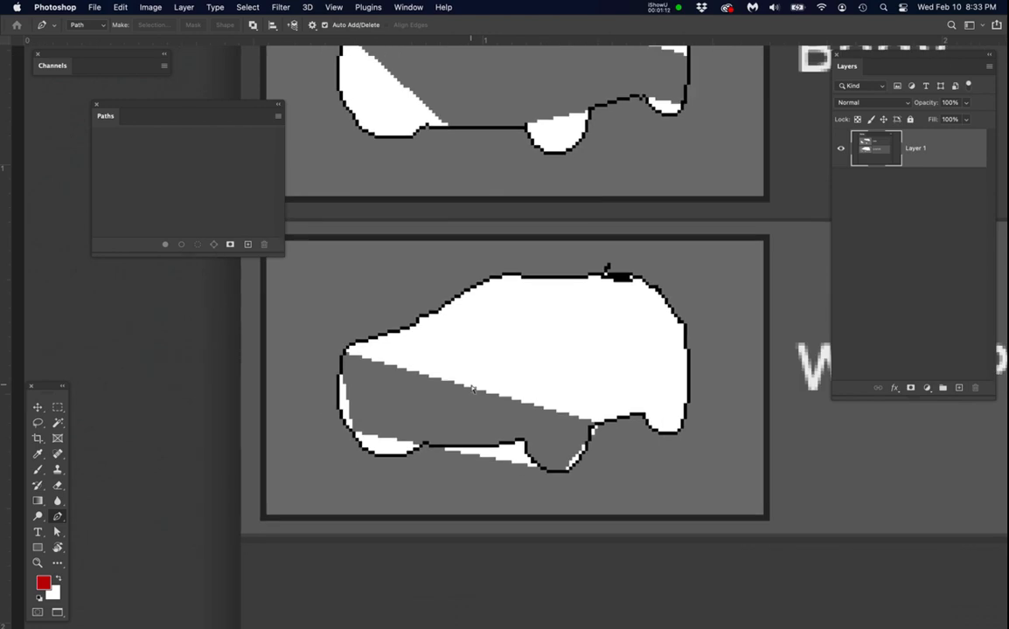
key("super+grave")
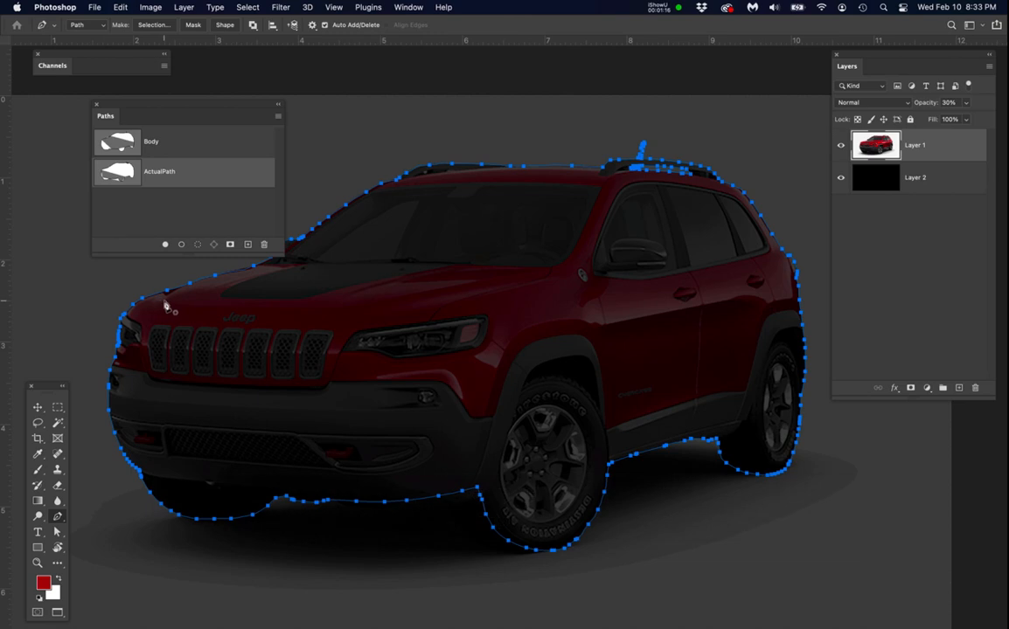
Inspect the outline where the hood meets the far headlight and pull an anchor aside to test whether the path is broken.
scroll(116, 315, "up", 5)
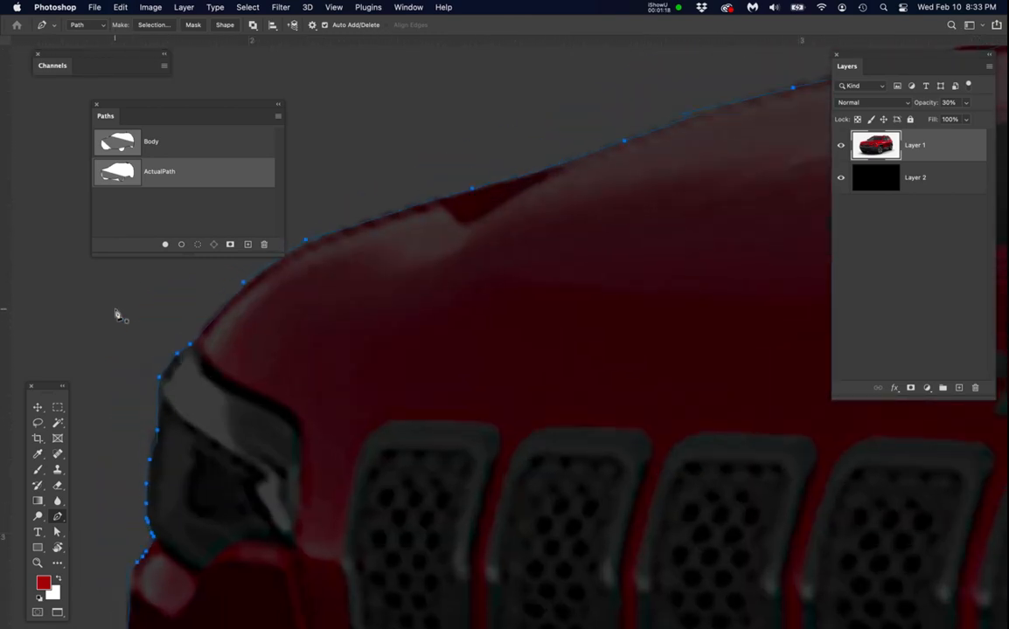
scroll(115, 314, "up", 3)
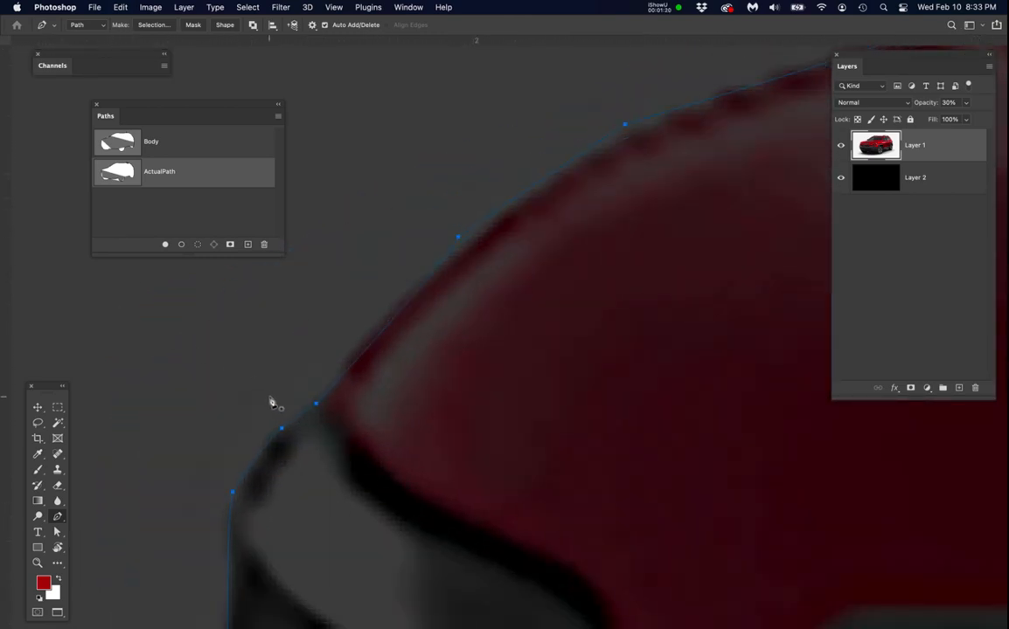
key("space")
left_click_drag(372, 410, 406, 328)
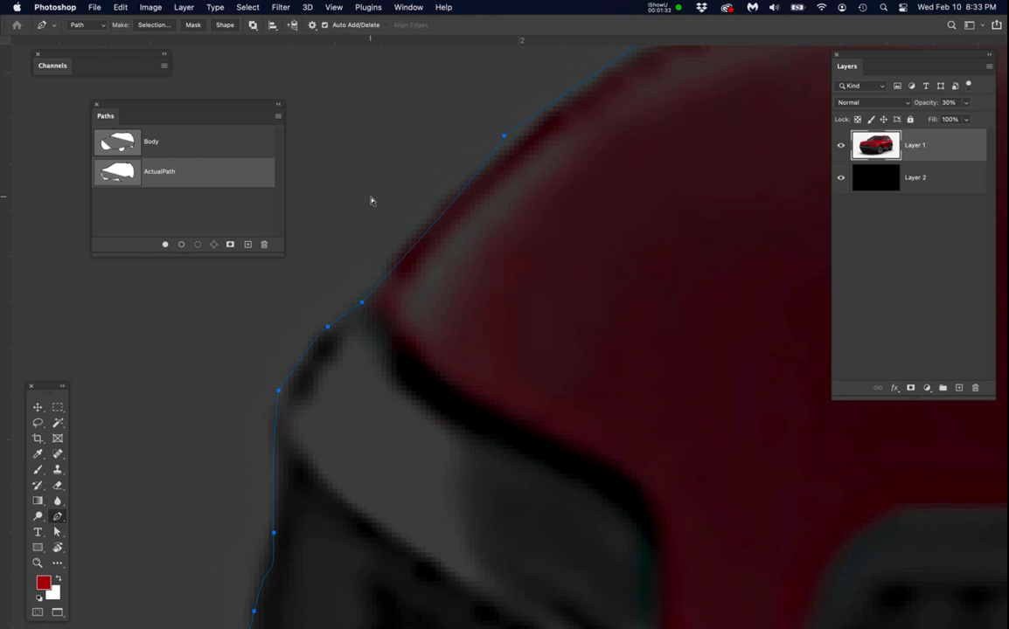
left_click(418, 229)
left_click(523, 128)
scroll(328, 336, "up", 3)
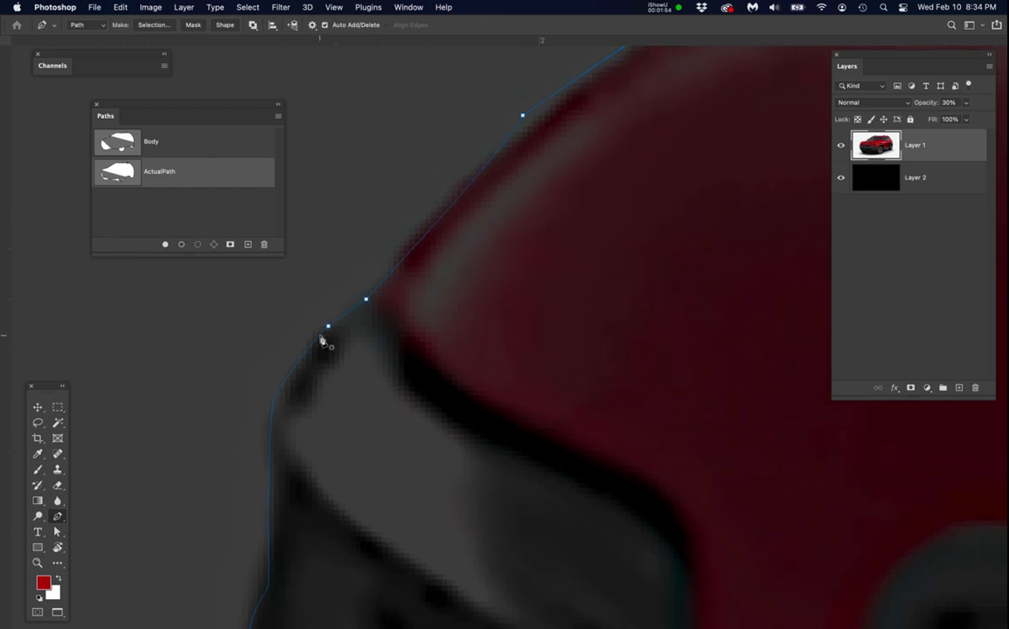
left_click(330, 326, "super")
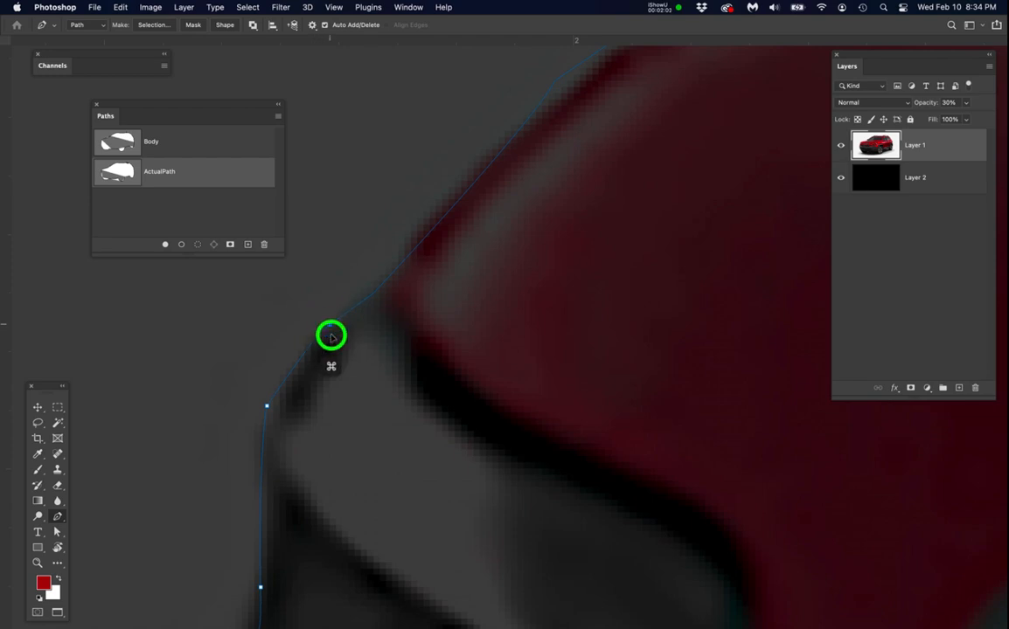
left_click_drag(340, 351, 353, 328)
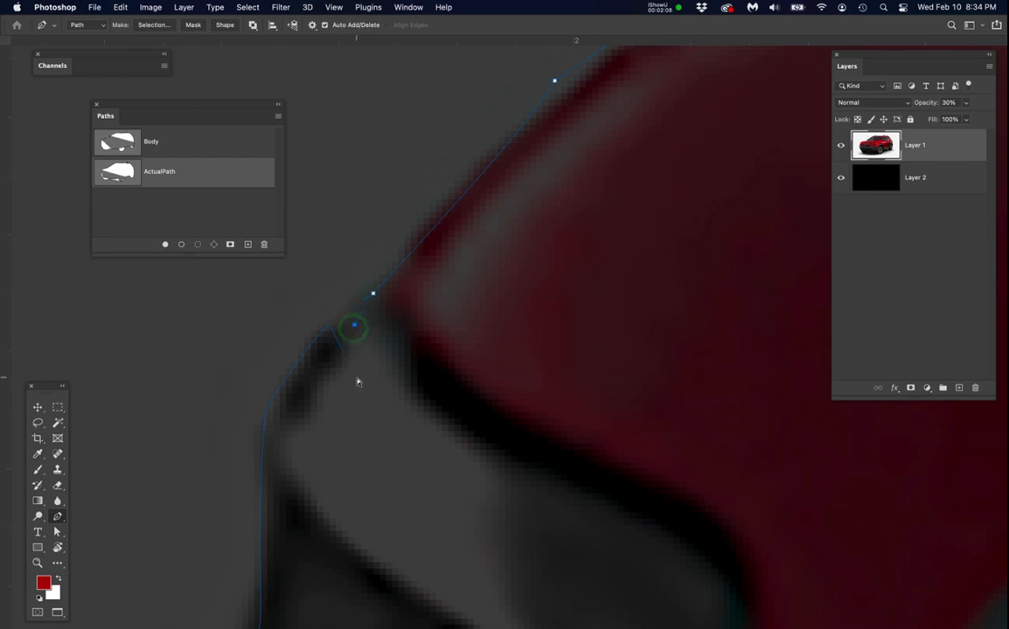
Move the loose end anchor beside the hood tip back onto the car's edge.
scroll(327, 355, "up", 1)
scroll(328, 359, "up", 1)
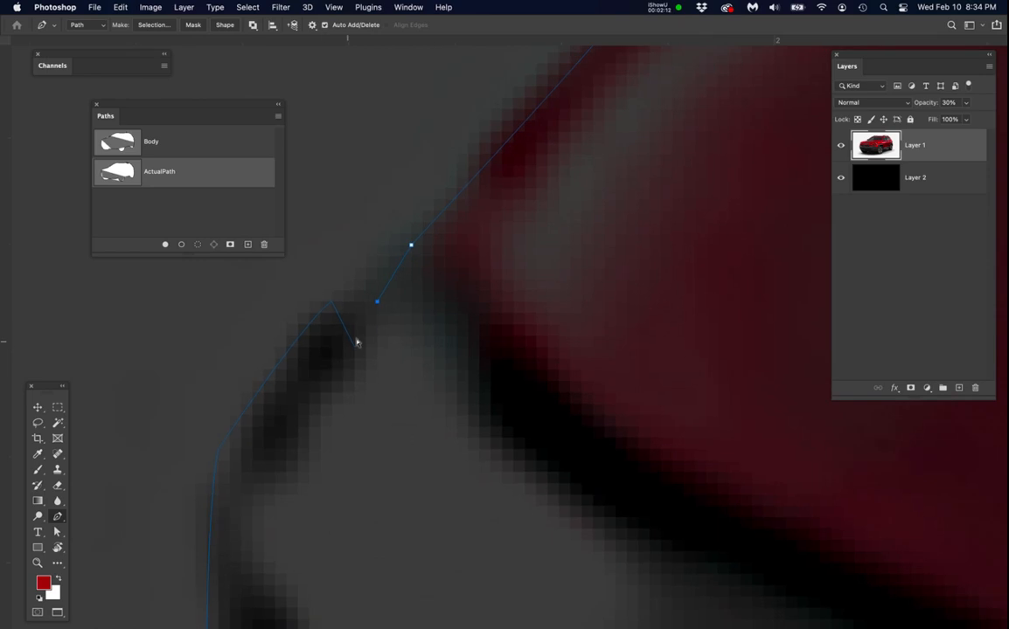
left_click(377, 303, "super")
left_click_drag(378, 304, 392, 266)
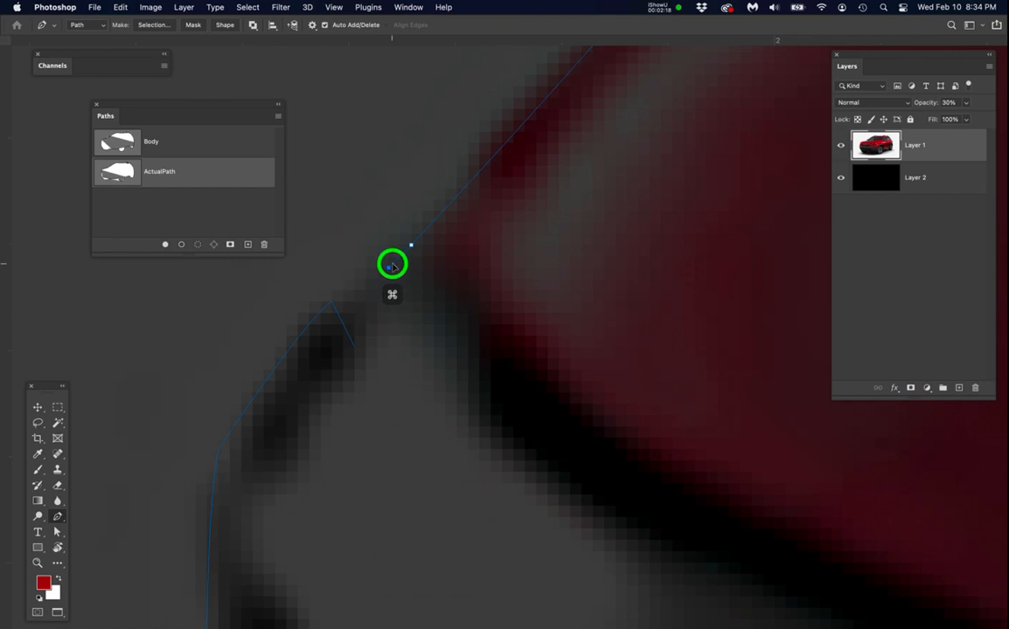
left_click(410, 245, "super")
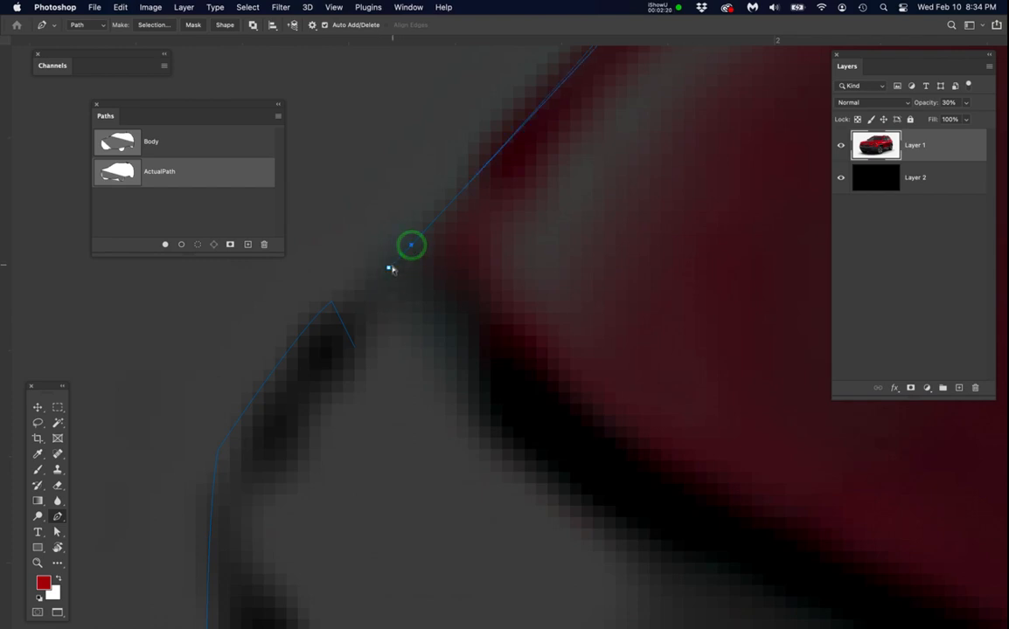
left_click(388, 269, "super")
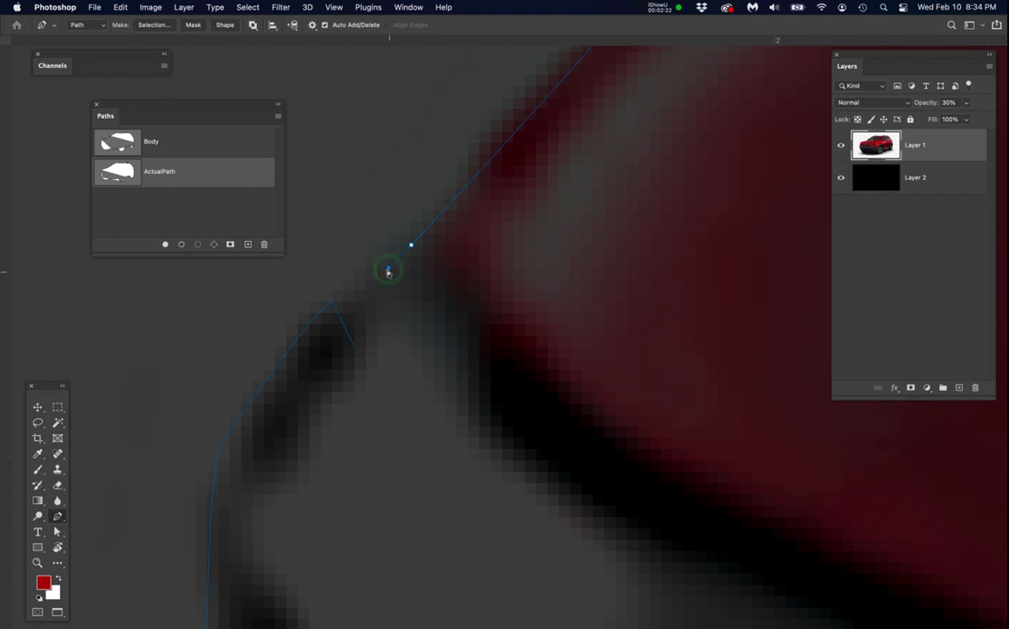
mouse_move(389, 269)
left_mouse_down()
mouse_move(473, 324)
mouse_move(373, 265)
mouse_move(393, 273)
left_mouse_up()
Move the loose end anchor above the headlight onto the edge and join it to the hood-side end with the Pen tool.
left_click(352, 345)
left_click_drag(355, 351, 343, 291)
left_click(389, 274)
left_click(388, 269)
left_click(345, 296)
At the path break below the headlight, delete the lower end anchor and move the next anchor onto the bodywork edge.
scroll(329, 347, "down", 2)
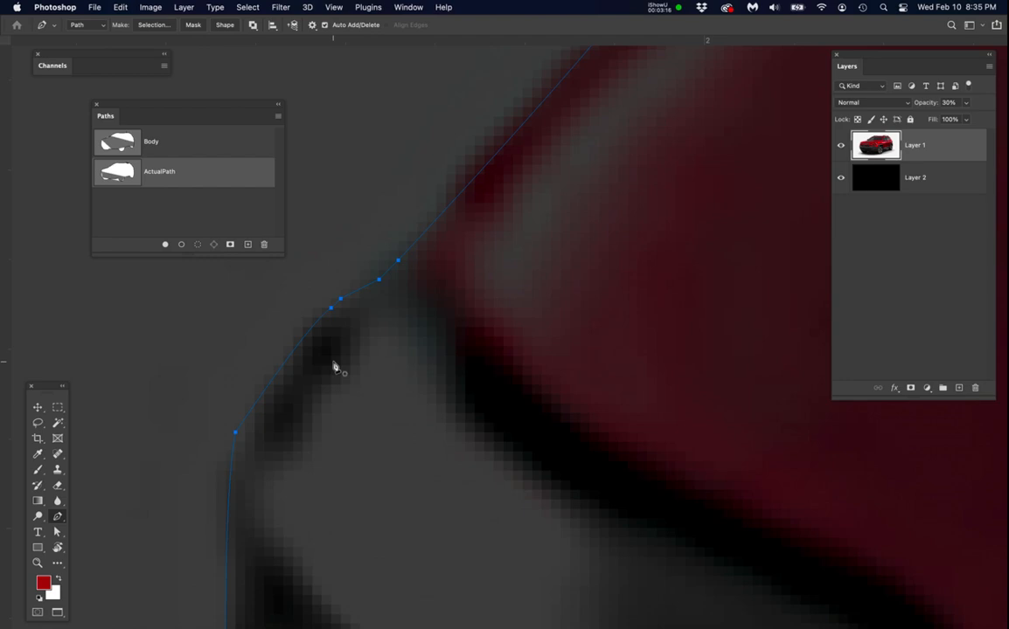
scroll(334, 376, "down", 2)
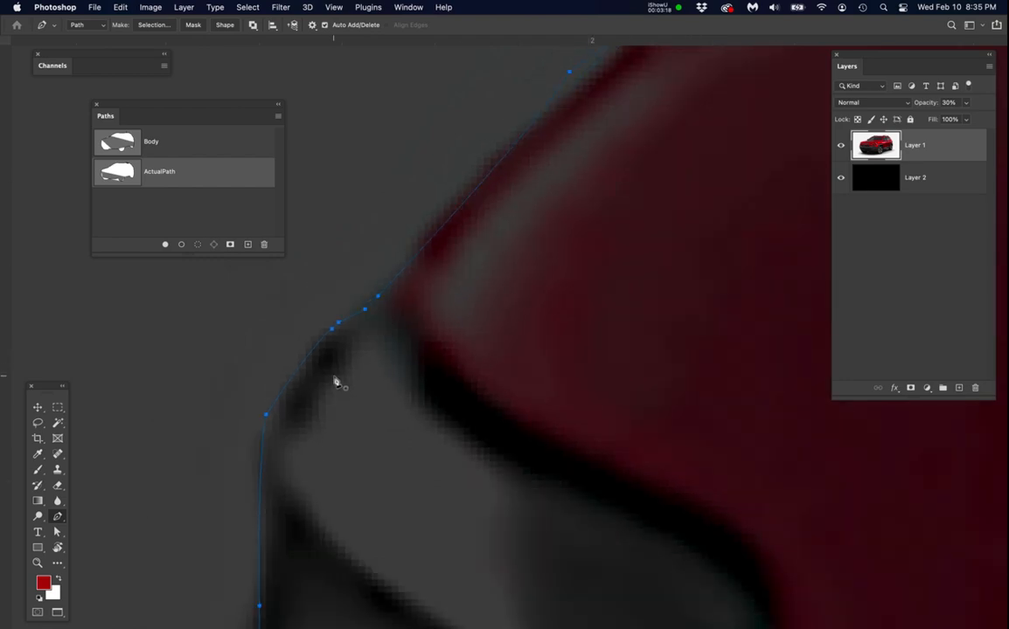
left_click_drag(394, 464, 457, 249)
mouse_move(445, 462)
left_mouse_down()
mouse_move(443, 404)
mouse_move(459, 367)
left_mouse_up()
left_click_drag(465, 428, 473, 316)
mouse_move(424, 450)
left_mouse_down()
mouse_move(432, 384)
mouse_move(466, 360)
mouse_move(493, 383)
left_mouse_up()
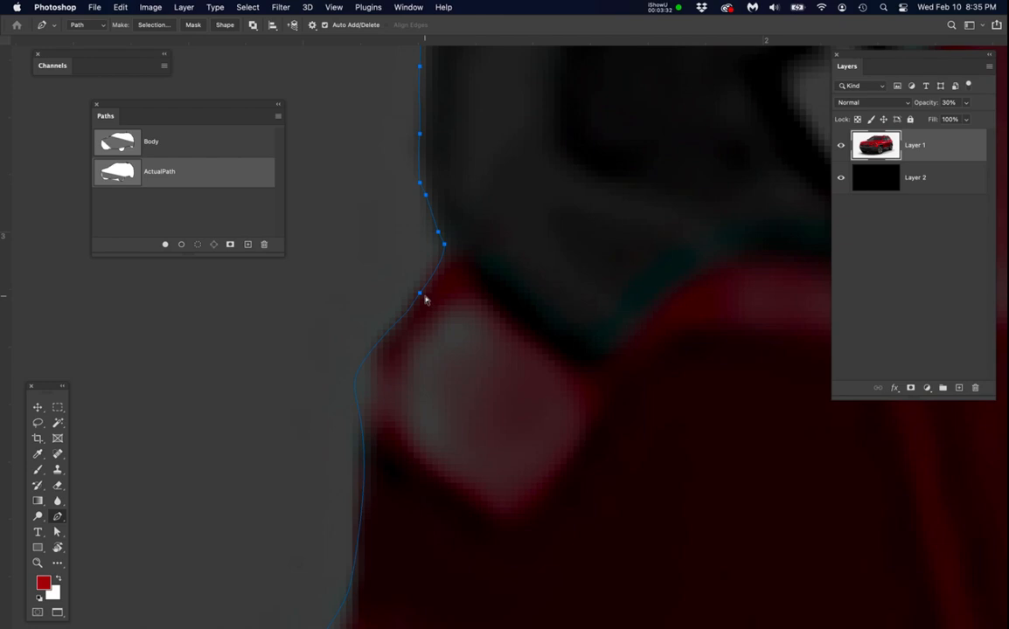
scroll(424, 301, "up", 5)
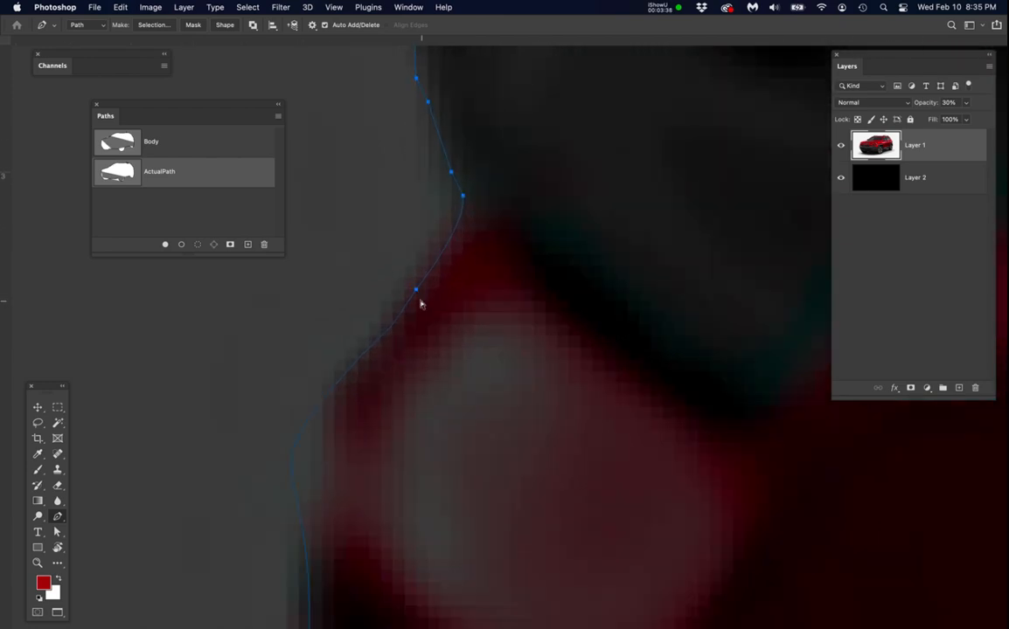
left_click(416, 292)
left_click_drag(416, 289, 430, 327)
left_click(348, 417)
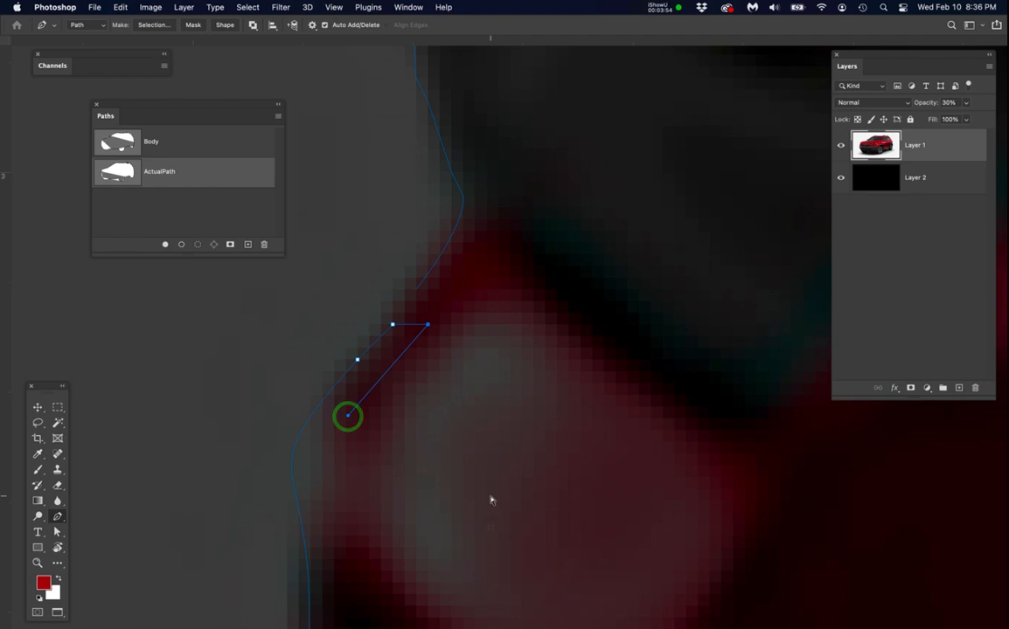
key("BackSpace")
mouse_move(392, 327)
left_mouse_down()
mouse_move(402, 344)
mouse_move(386, 327)
mouse_move(379, 336)
left_mouse_up()
Swing the direction handle of the upper end anchor below the headlight to straighten the segment above it.
left_click(414, 290, "super")
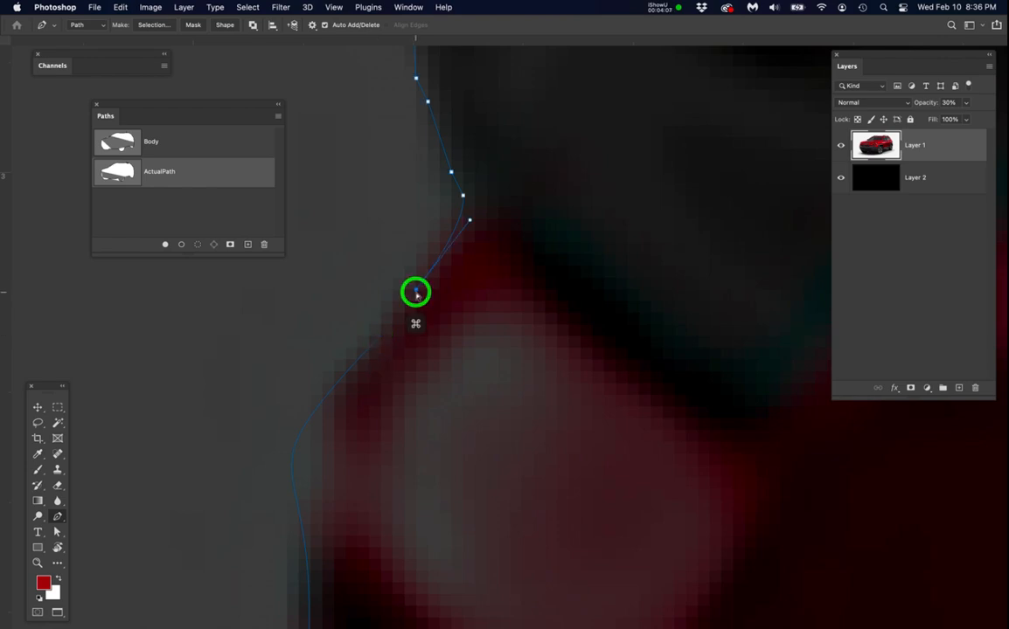
left_click(471, 224, "super")
left_click(416, 291, "super")
left_click_drag(469, 226, 405, 305)
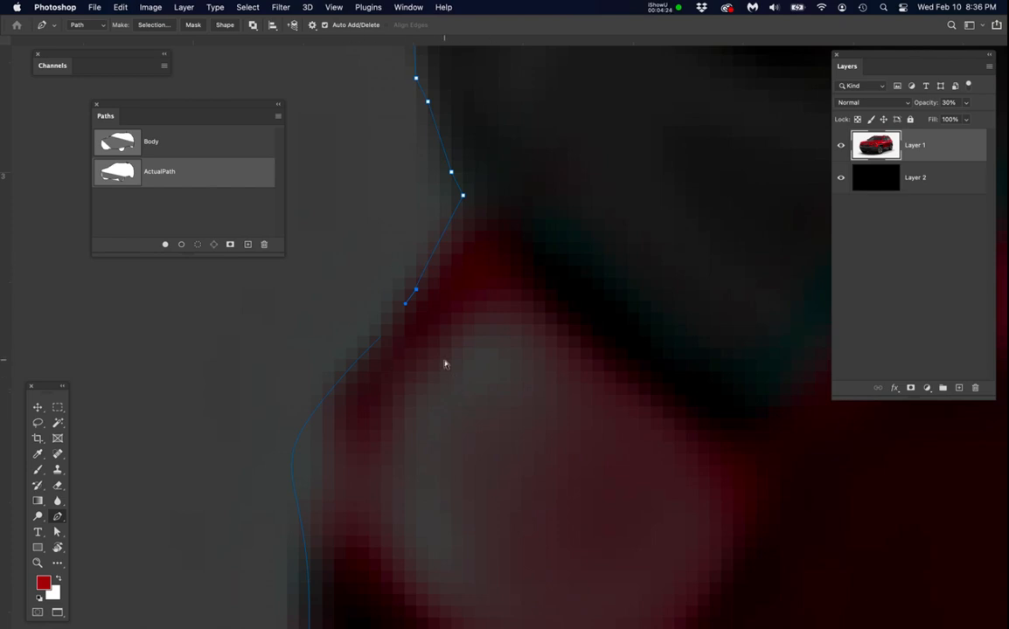
left_click(417, 293)
left_click_drag(417, 294, 426, 327)
key("super+z")
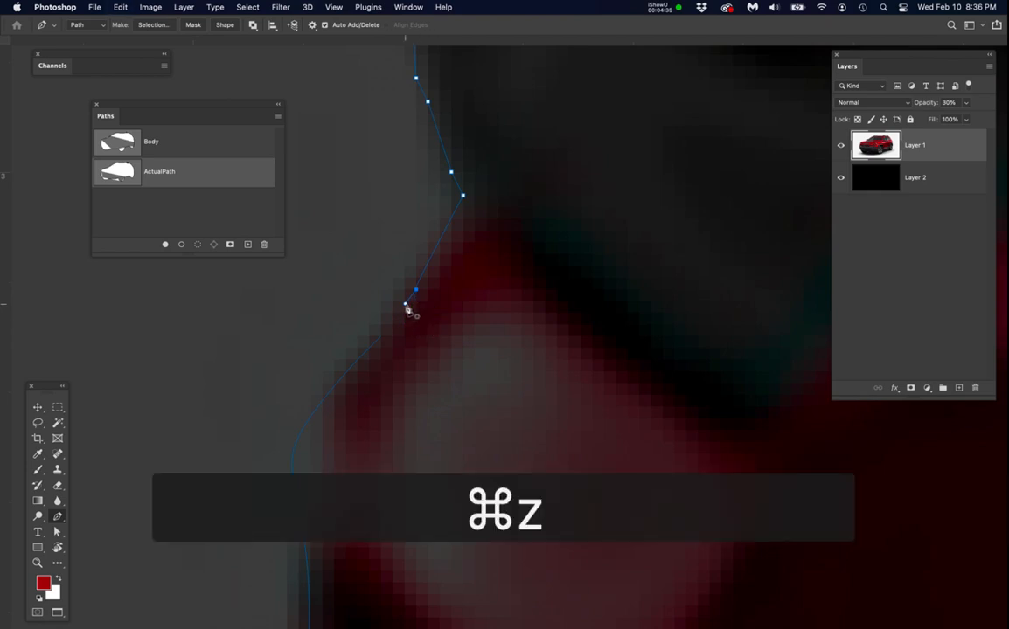
Point the upper end anchor's handle back along the red edge and join the two open path ends below the headlight.
left_click(406, 305, "super")
left_click_drag(406, 305, 436, 252)
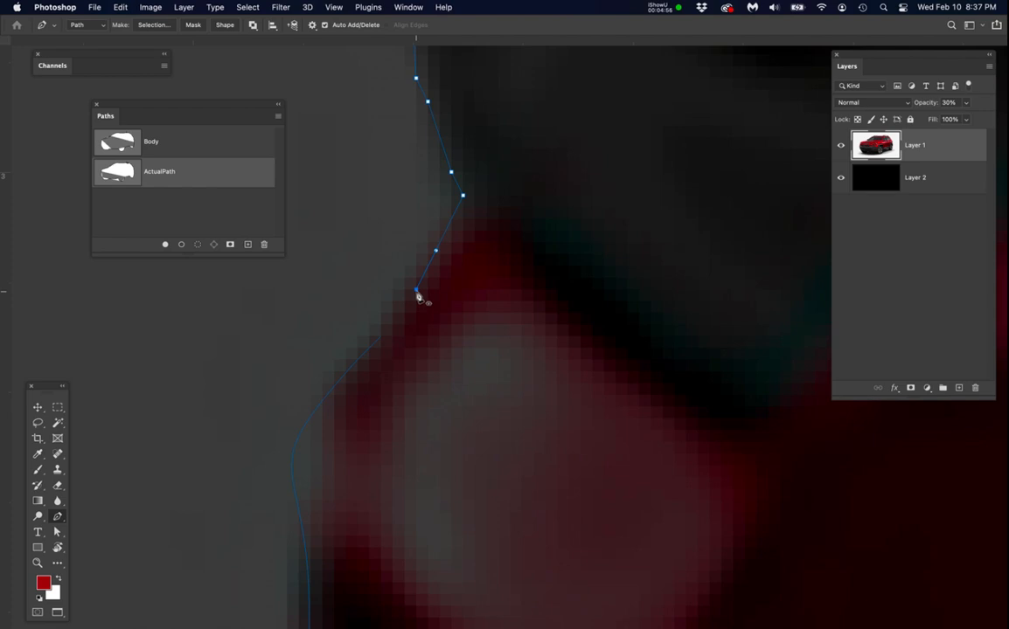
left_click(416, 290)
left_click(380, 337)
Move the anchor just below the joined segment down onto the edge of the red bodywork.
key("space")
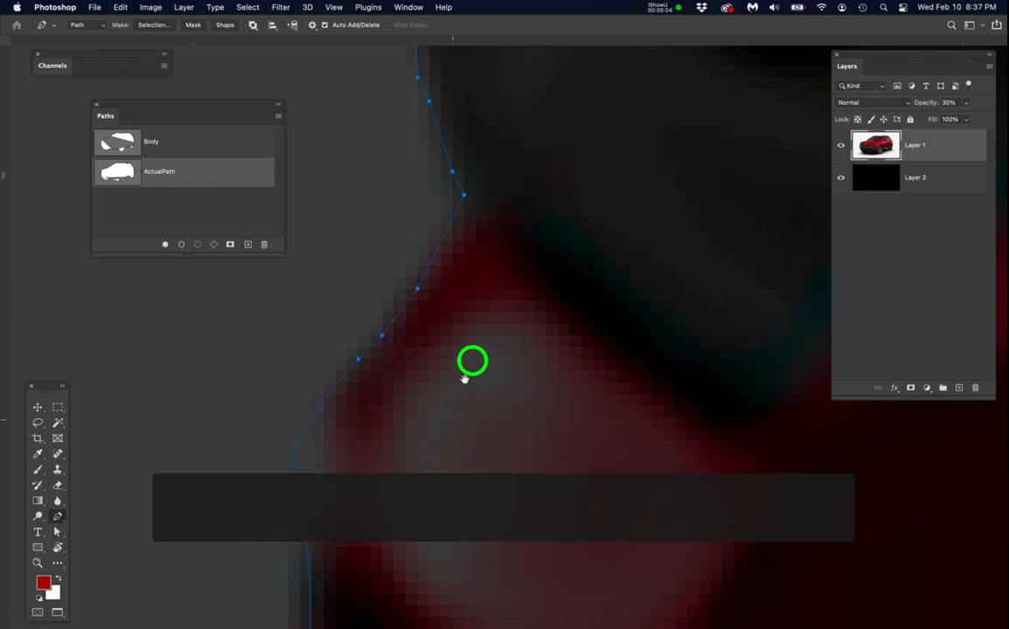
left_click_drag(489, 414, 555, 316)
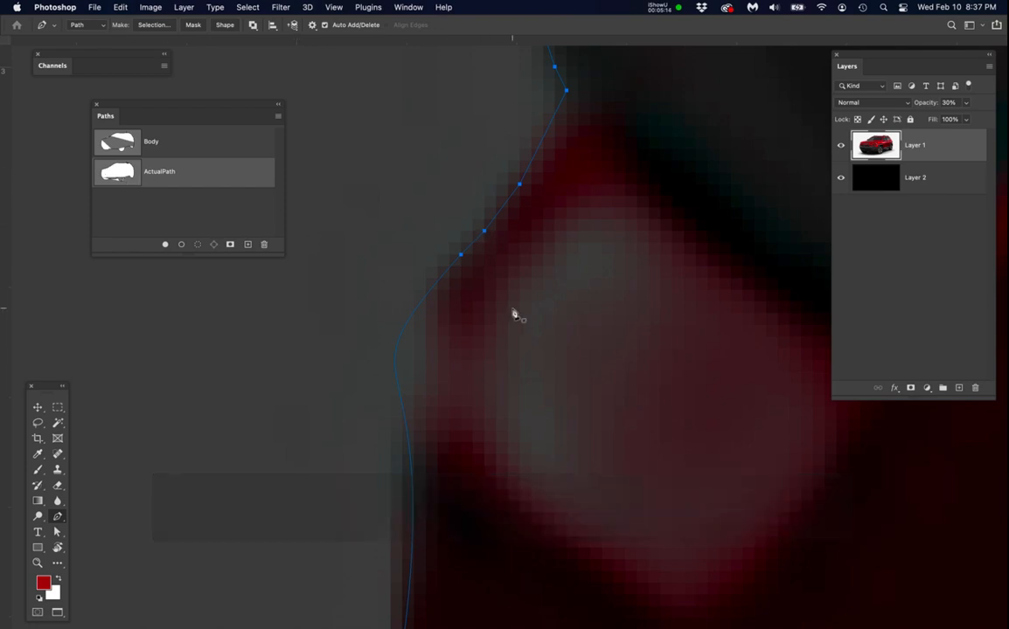
scroll(447, 260, "up", 3)
scroll(447, 260, "down", 1)
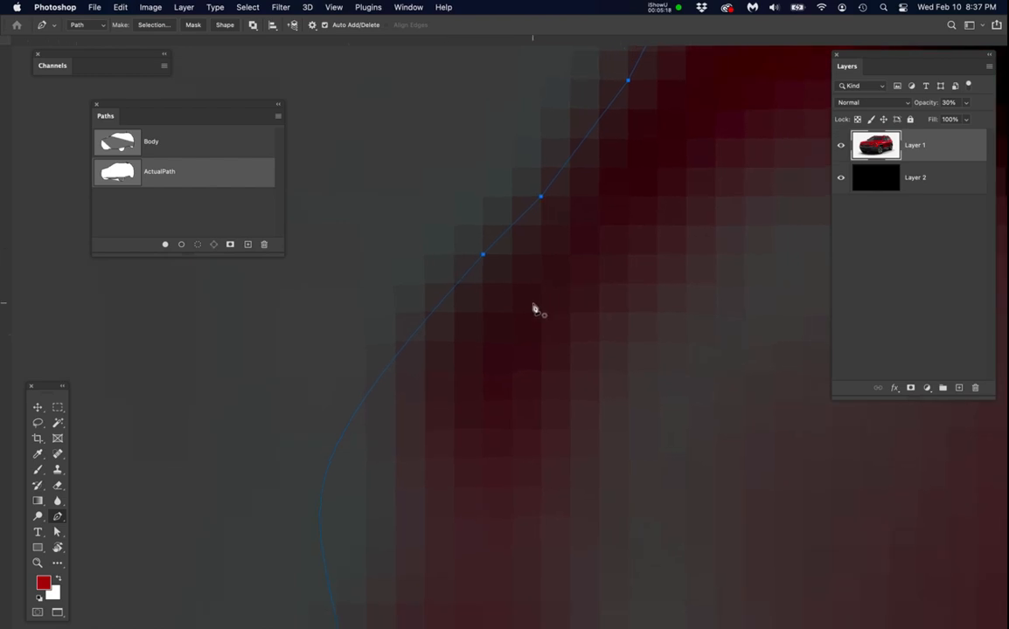
left_click_drag(482, 259, 483, 282)
scroll(544, 333, "down", 5)
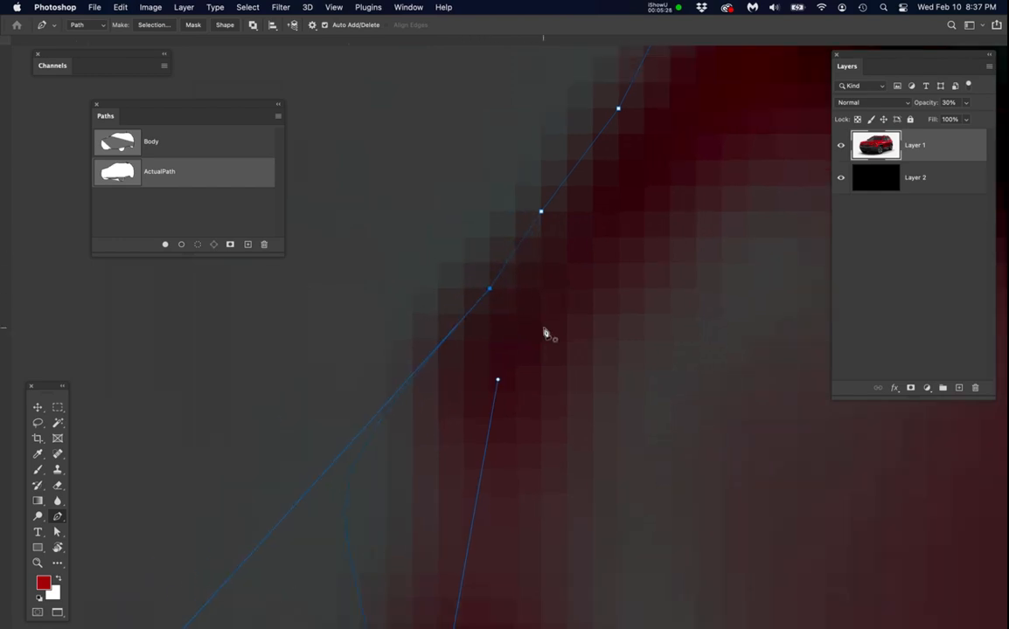
scroll(545, 333, "down", 2)
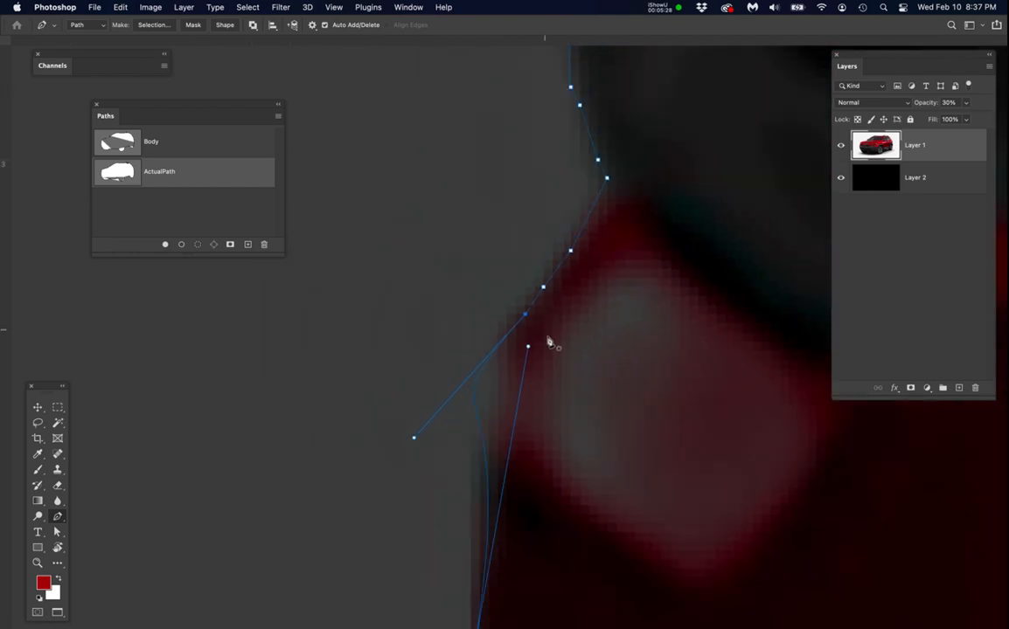
Adjust the direction handles at both ends of the next segment so its curve follows the bodywork edge downward.
key("space")
left_click_drag(599, 423, 563, 321)
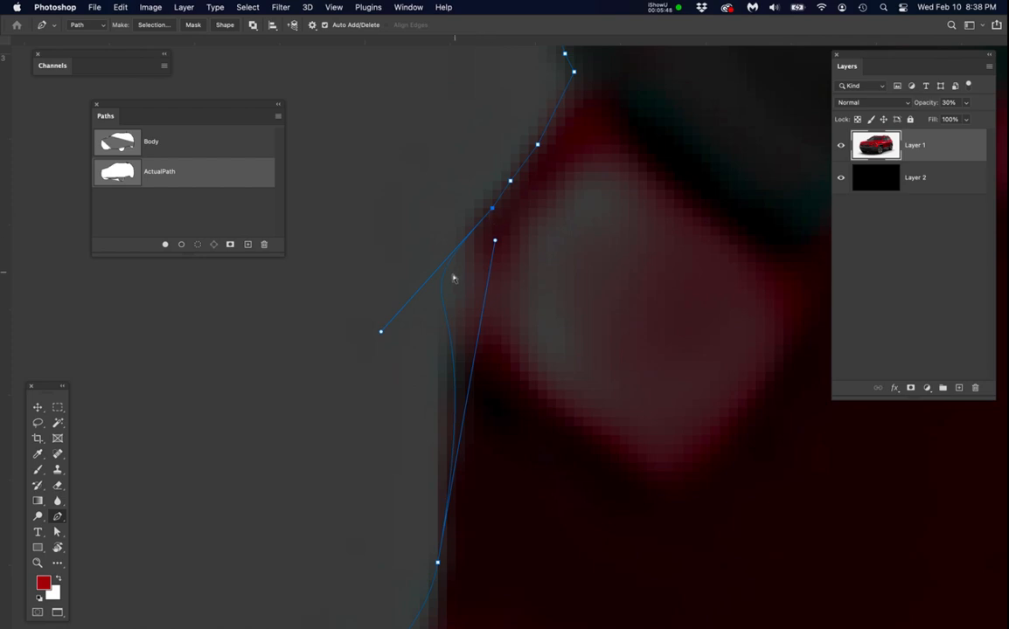
left_click_drag(381, 336, 443, 394)
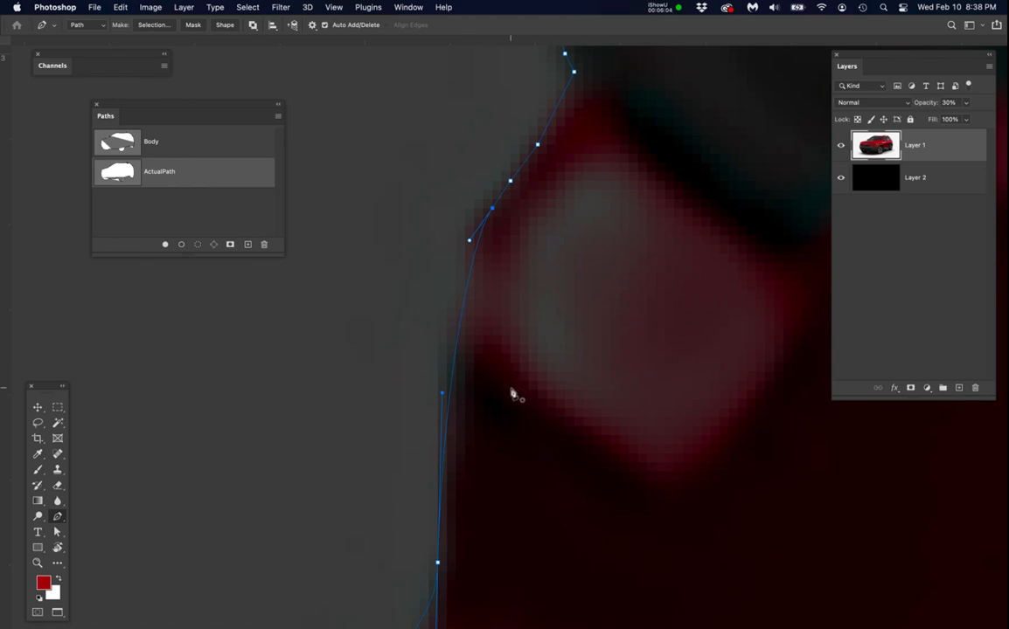
scroll(511, 412, "down", 2)
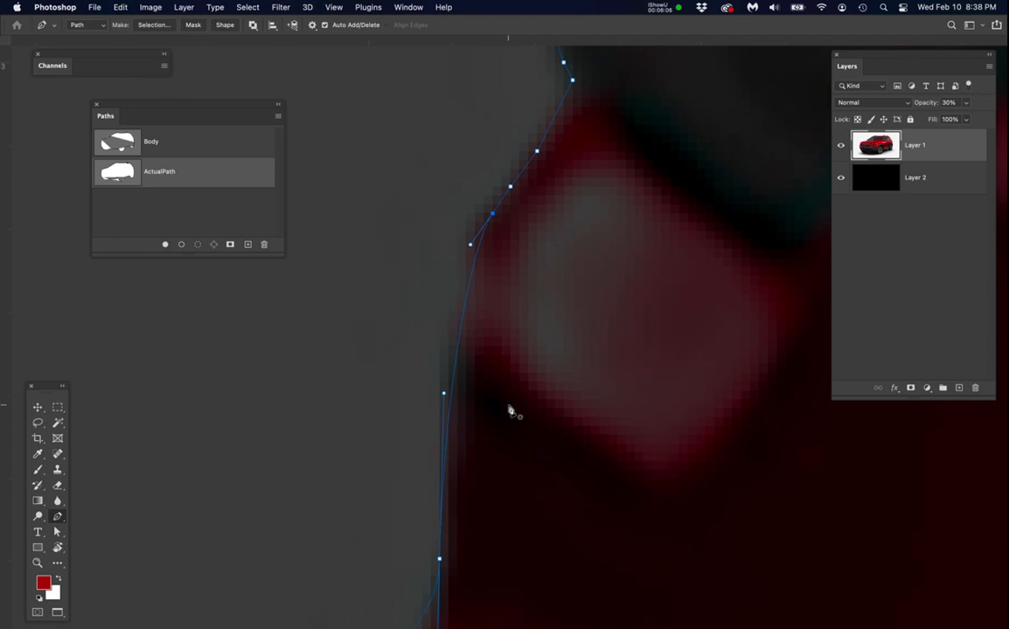
Follow the path down the front corner of the Jeep to the bumper's lower corner, checking for breaks.
scroll(511, 412, "down", 3)
left_click_drag(519, 417, 518, 324)
mouse_move(529, 468)
left_mouse_down()
mouse_move(527, 325)
mouse_move(516, 297)
mouse_move(542, 297)
mouse_move(547, 287)
left_mouse_up()
mouse_move(527, 467)
left_mouse_down()
mouse_move(533, 288)
mouse_move(543, 298)
left_mouse_up()
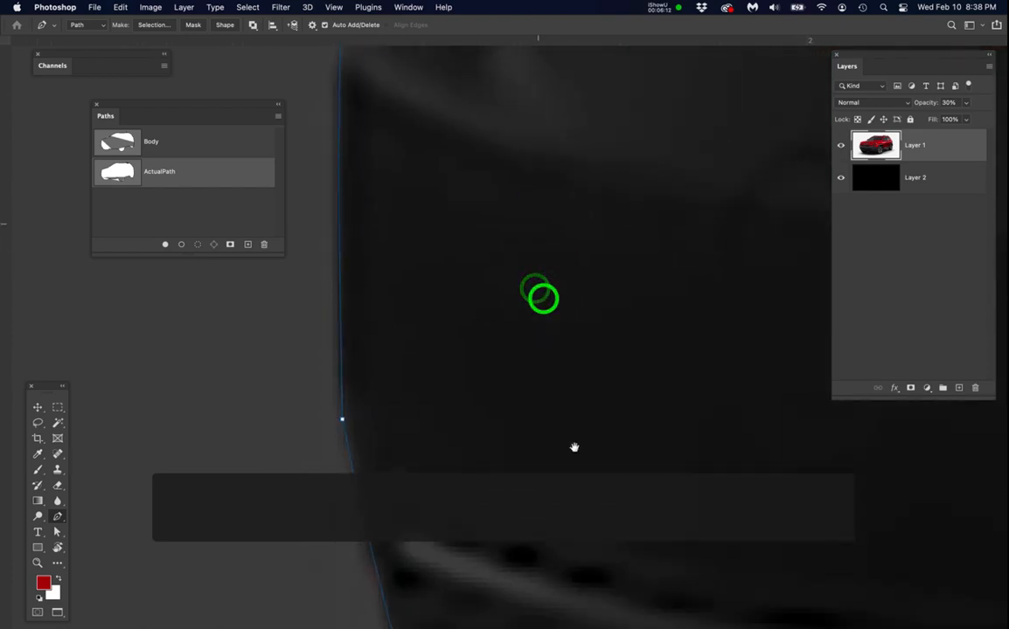
left_click_drag(581, 457, 551, 294)
left_click_drag(553, 468, 527, 295)
scroll(541, 377, "down", 4)
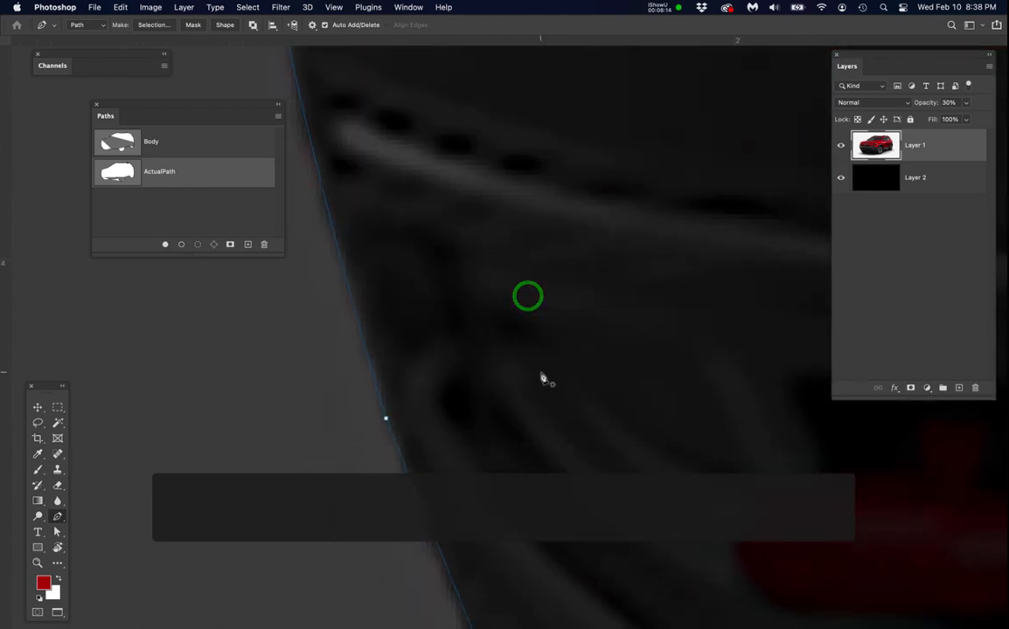
scroll(541, 378, "down", 2)
left_click_drag(567, 394, 484, 298)
left_click_drag(527, 394, 469, 304)
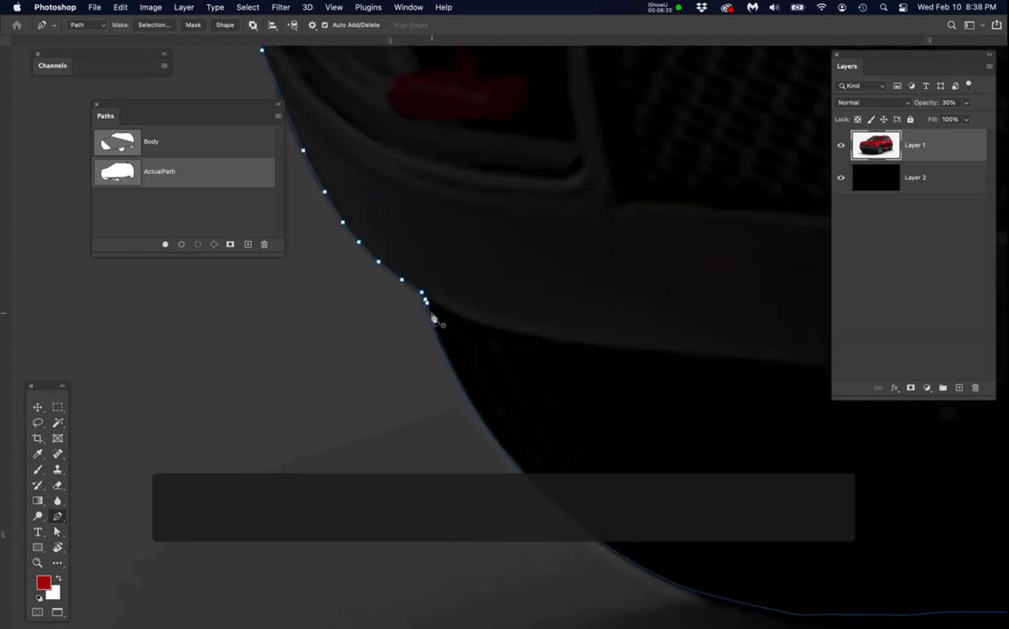
scroll(433, 317, "up", 3)
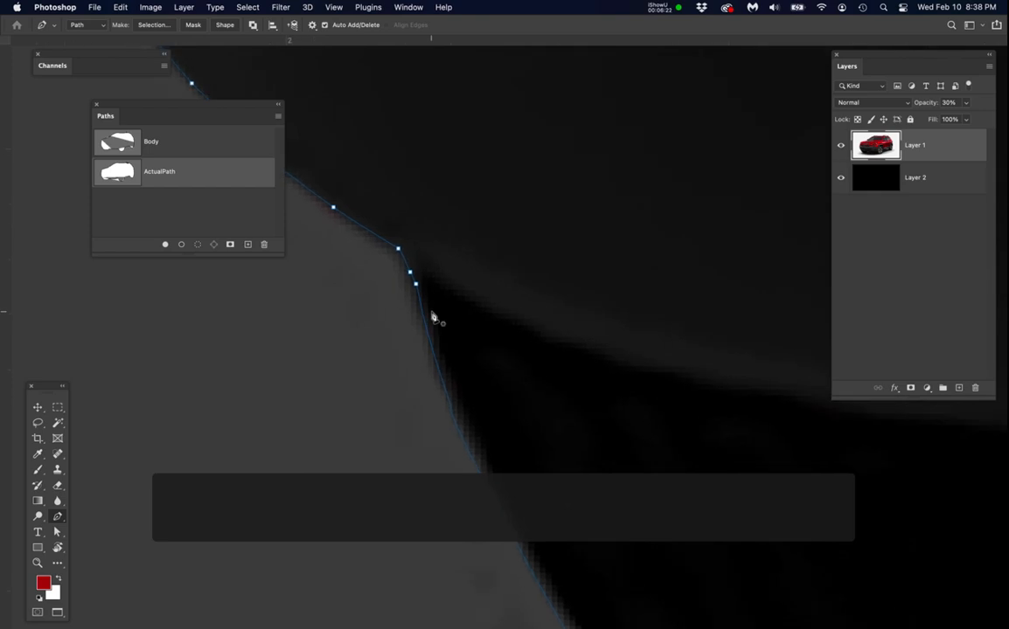
left_click_drag(428, 329, 493, 388)
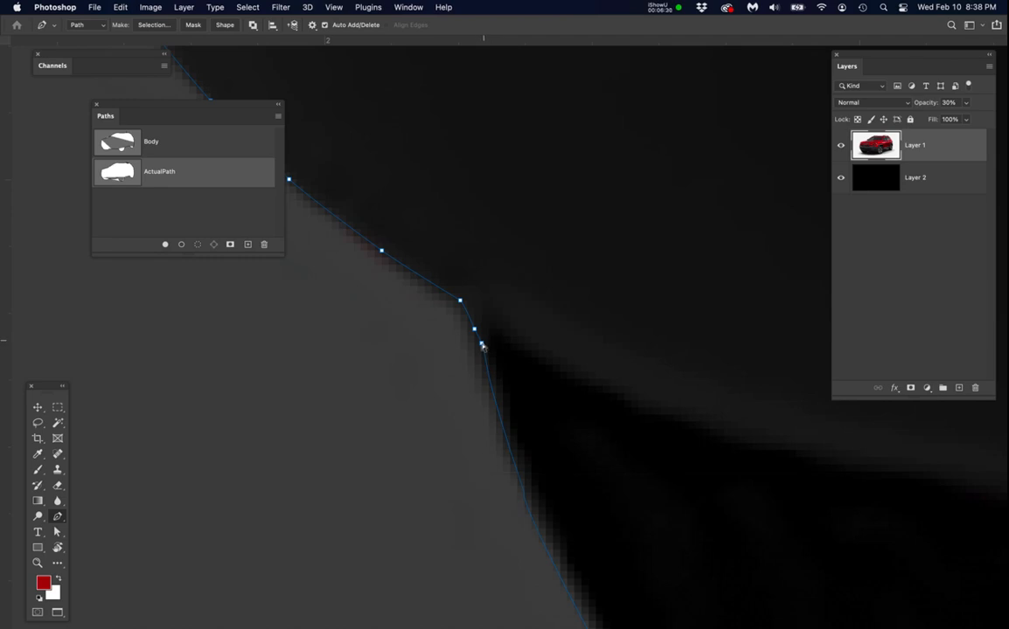
left_click(482, 345)
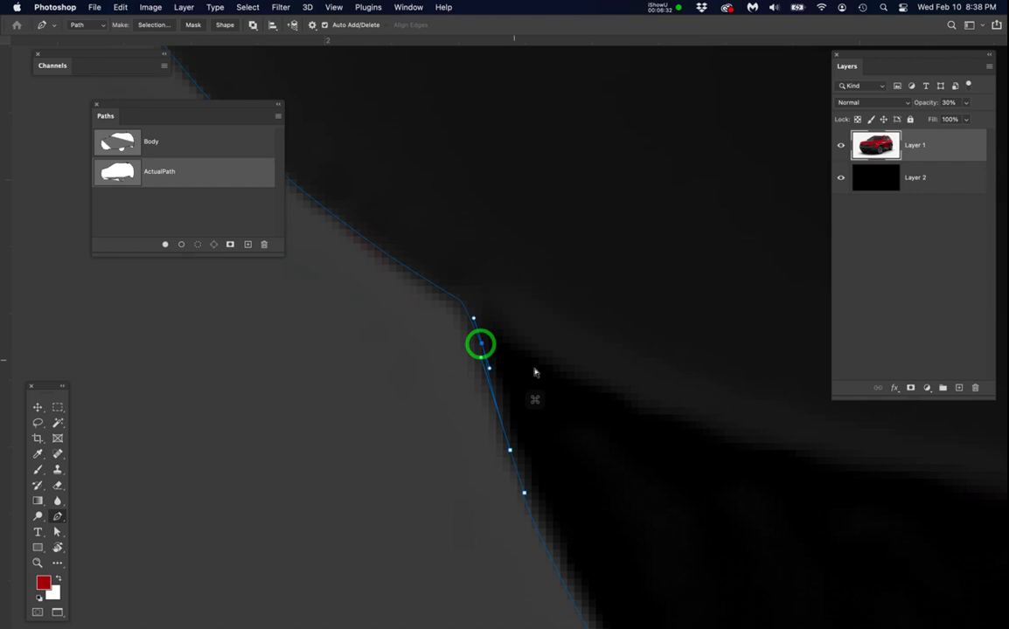
key("BackSpace")
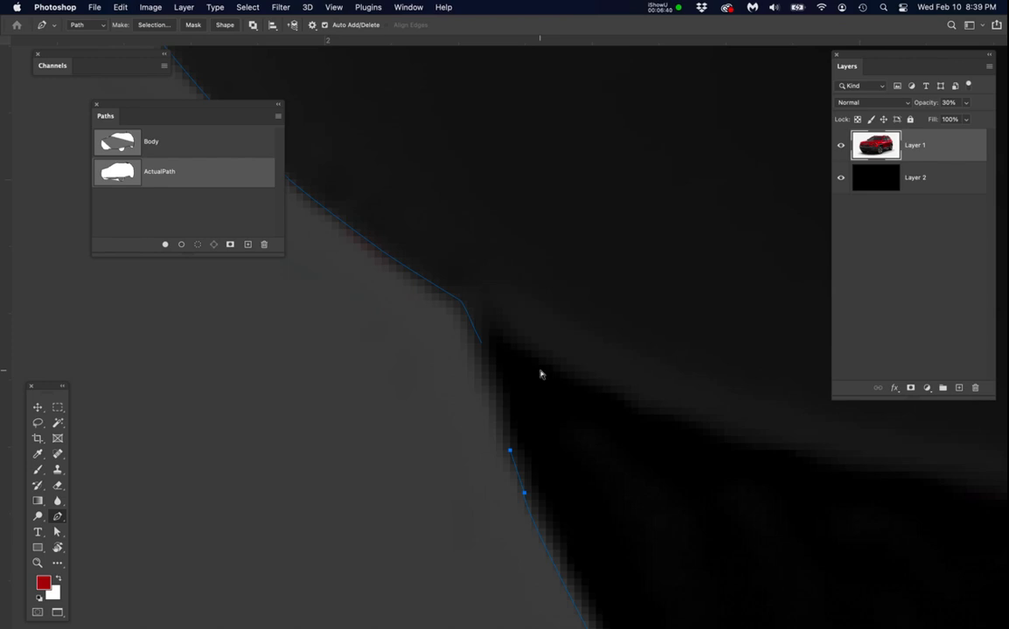
key("super+z")
left_click(539, 385)
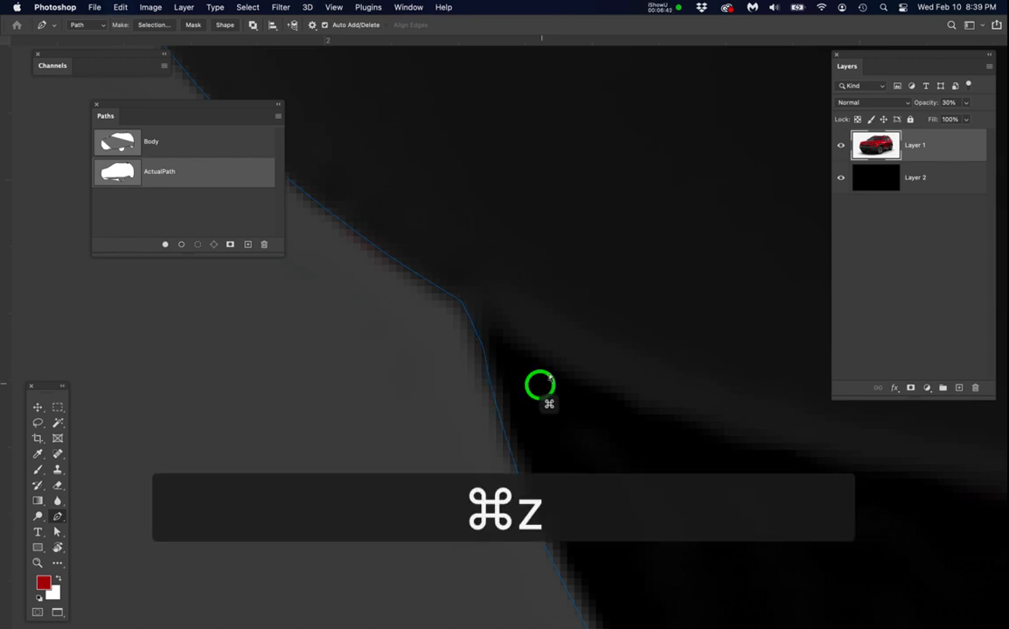
left_click(398, 267, "super")
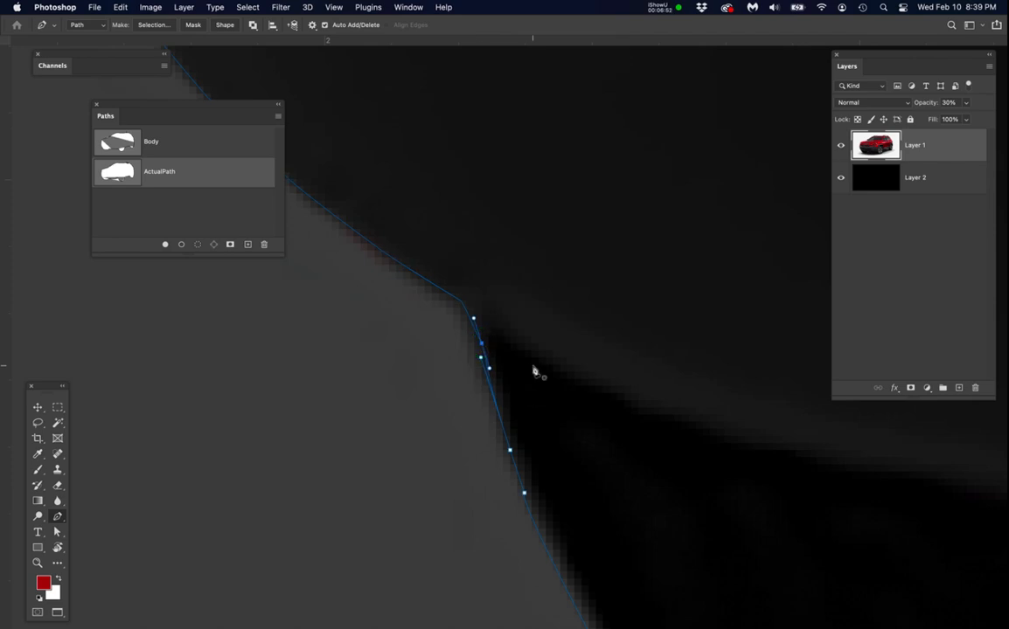
key("super+z")
Remove the faulty segment below the bumper's lower corner and join the two open path ends with a new segment.
left_click(462, 364, "super")
left_click(394, 262, "super")
left_click(481, 344, "super")
left_click(480, 342)
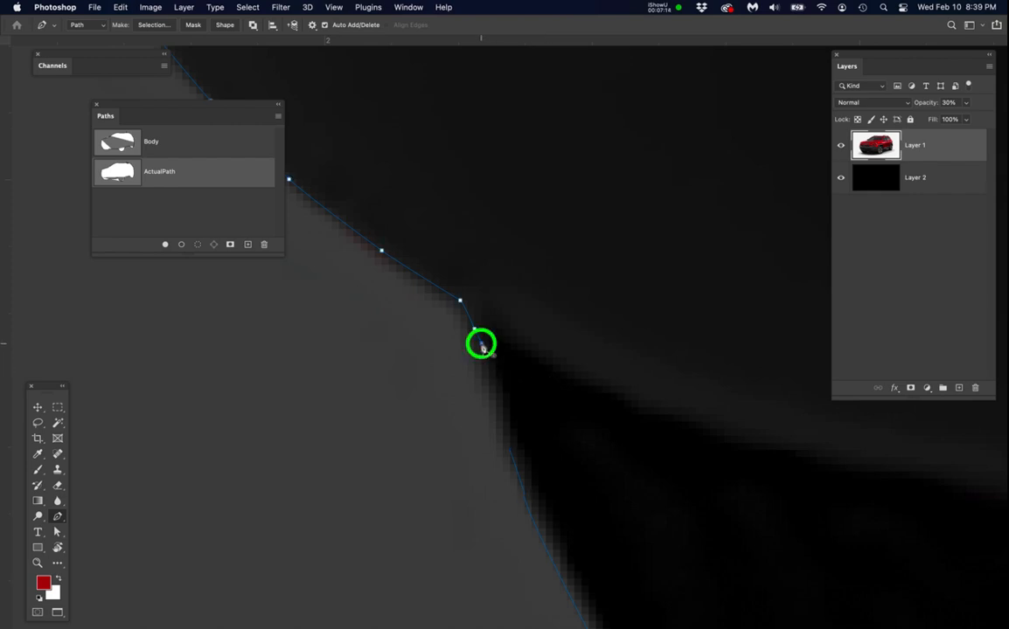
left_click(512, 453)
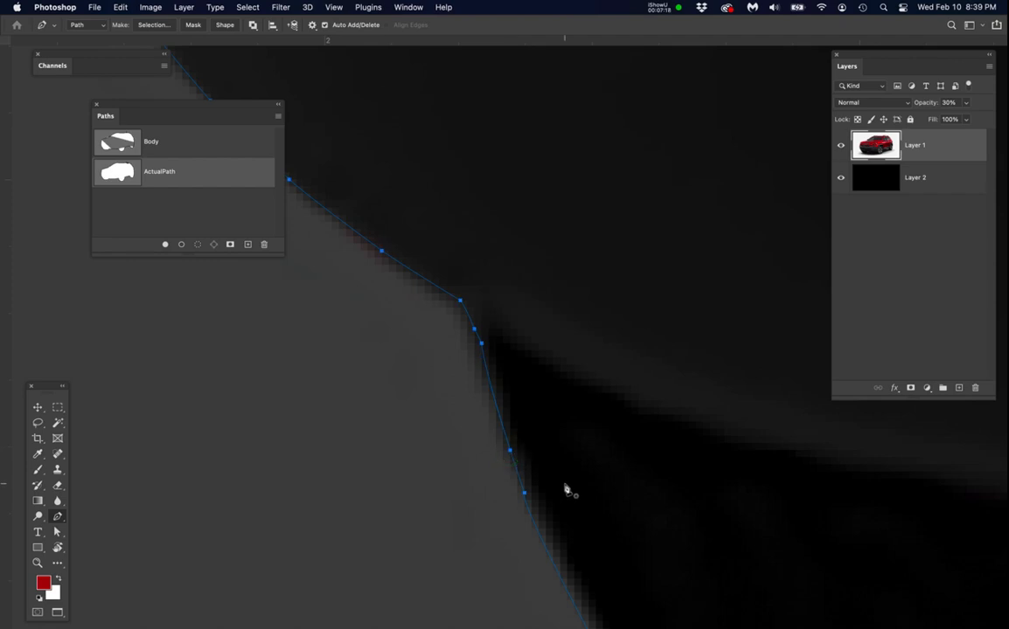
Follow the path along the far tire and the bumper's underside to the near front tire, checking its continuity.
scroll(566, 490, "down", 5)
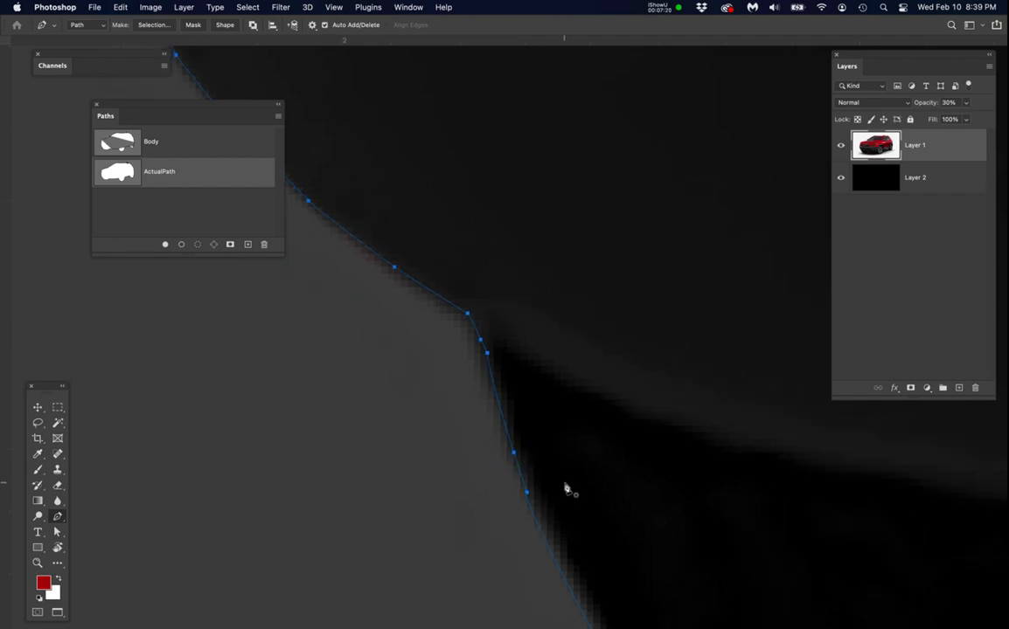
left_click_drag(627, 540, 481, 368)
left_click_drag(619, 468, 485, 397)
left_click_drag(706, 481, 531, 504)
left_click_drag(731, 498, 590, 543)
left_click_drag(791, 490, 630, 540)
left_click_drag(783, 529, 582, 527)
left_click_drag(784, 529, 528, 512)
left_click_drag(857, 529, 731, 500)
left_click_drag(801, 499, 597, 497)
left_click_drag(690, 490, 566, 496)
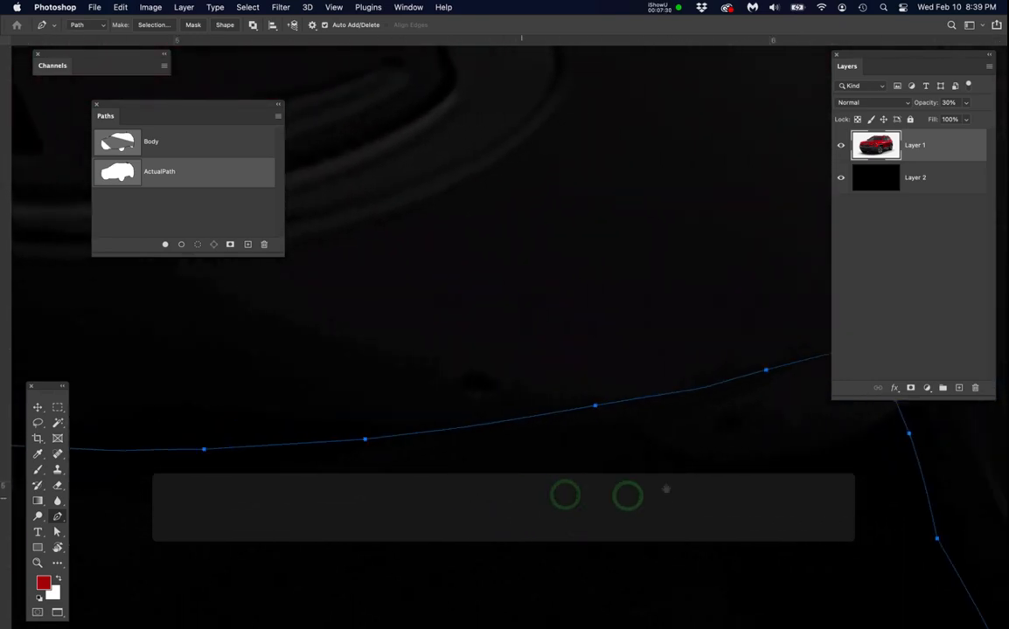
left_click_drag(728, 465, 574, 496)
left_click_drag(721, 499, 535, 351)
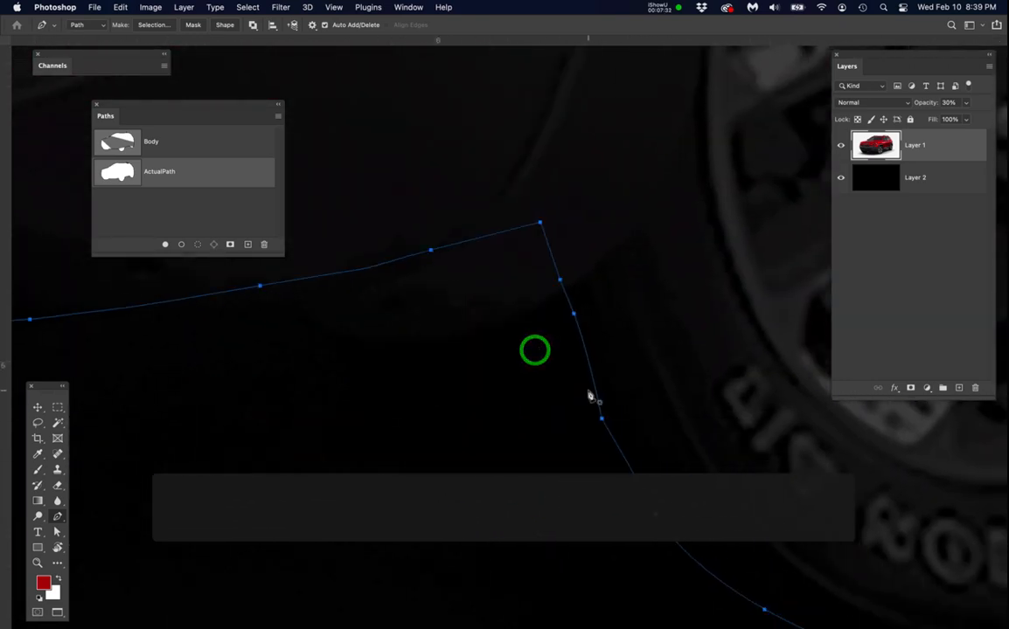
Examine how closely the path follows the near front tire against the dark background.
scroll(590, 398, "down", 5)
scroll(590, 398, "down", 4)
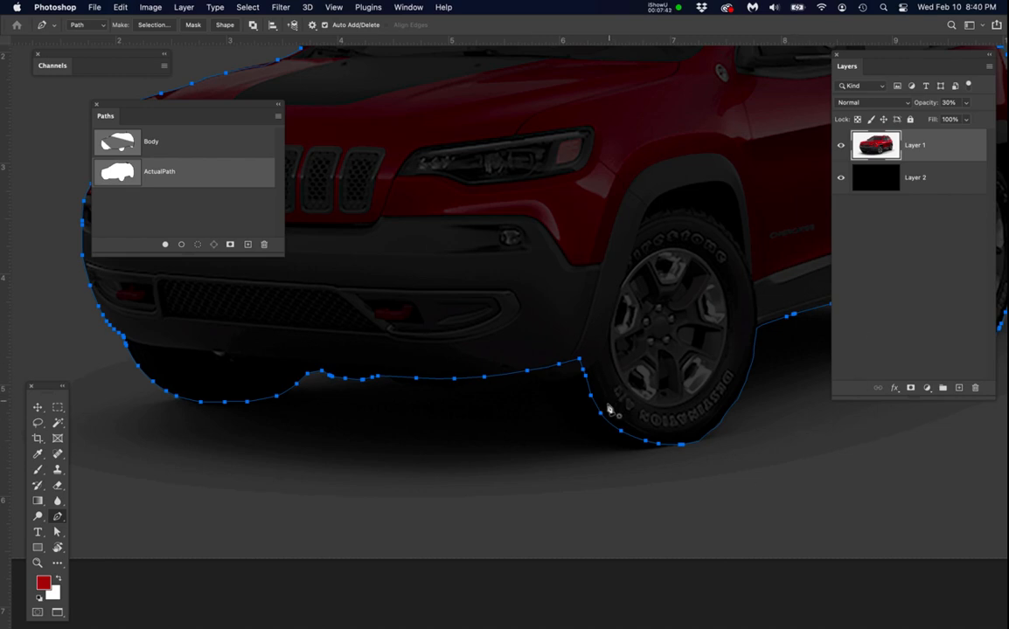
scroll(603, 414, "up", 2)
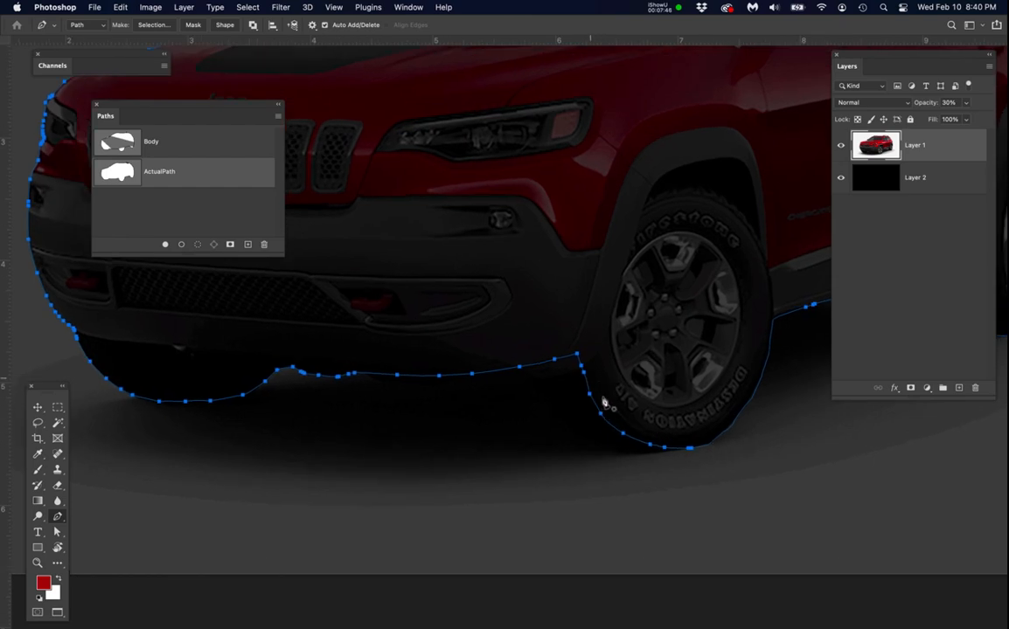
scroll(714, 467, "up", 3)
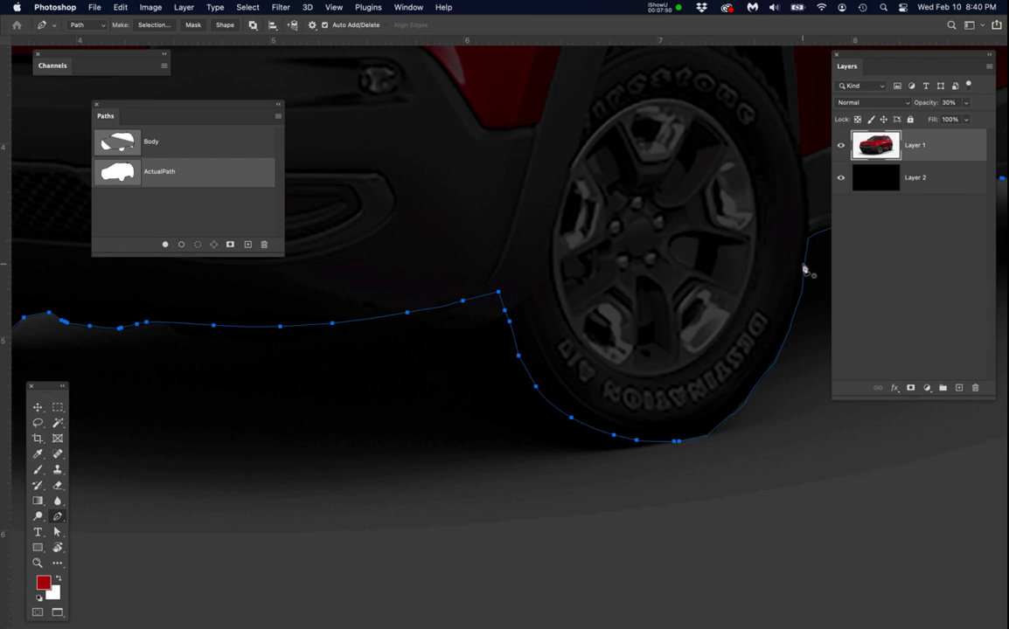
left_click_drag(749, 431, 614, 441)
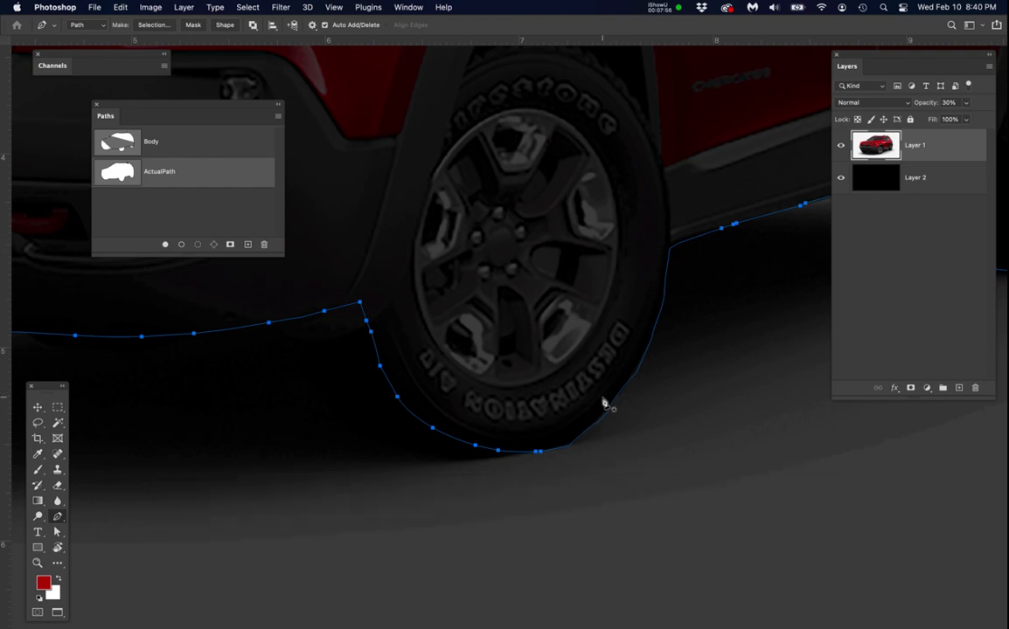
left_click_drag(529, 356, 592, 348)
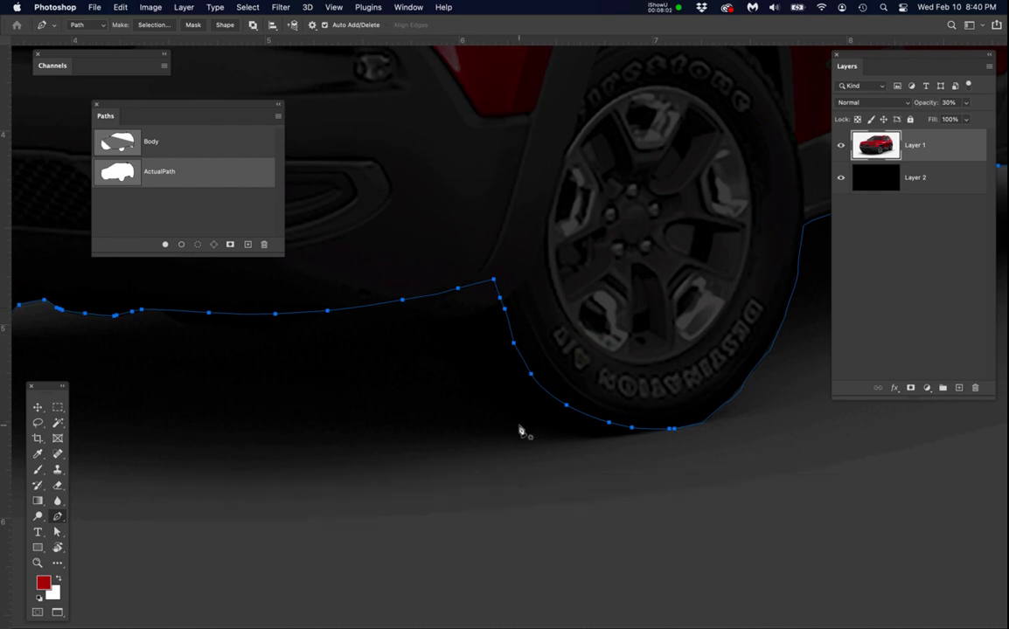
Raise the opacity of Layer 1 to 100%.
left_click(950, 151)
left_click(966, 102)
left_click_drag(950, 118, 995, 132)
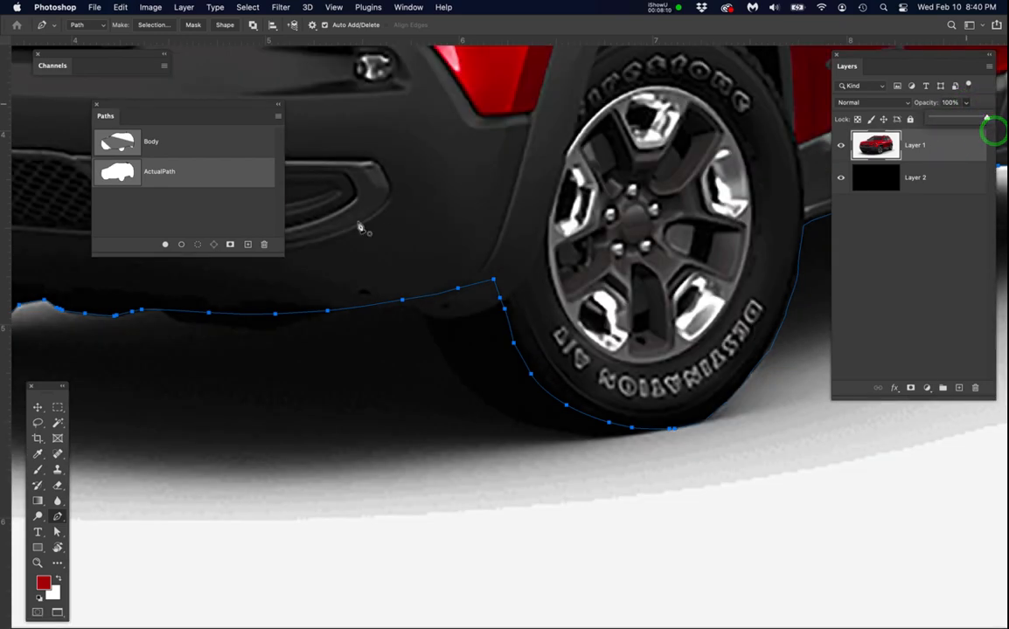
Compare the path with the car's lower edge at the front tires, sill and rear tire.
scroll(360, 225, "down", 2)
scroll(335, 225, "down", 3)
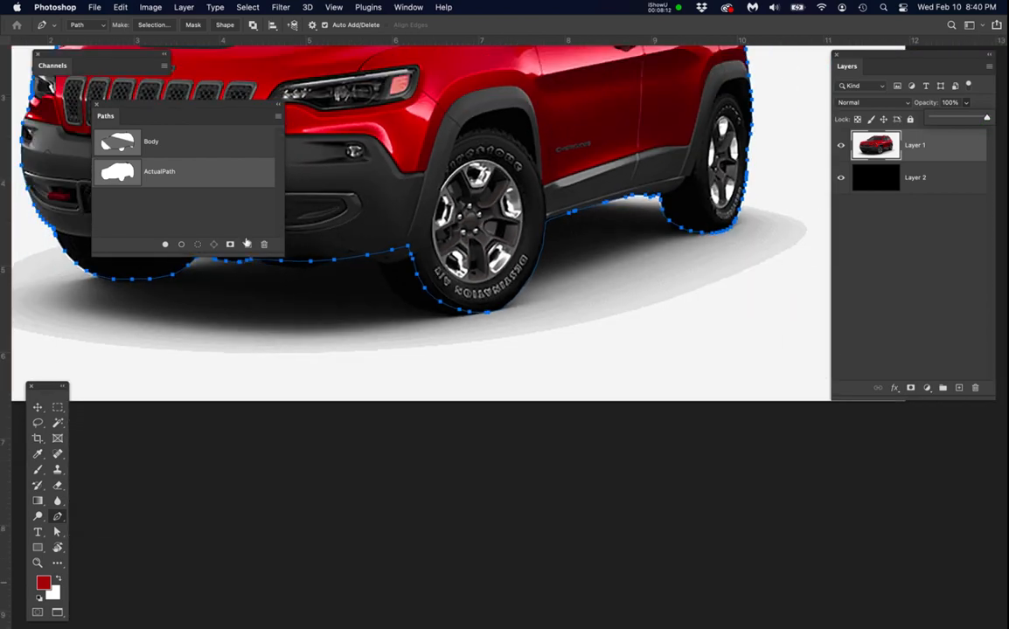
left_click_drag(402, 354, 401, 378)
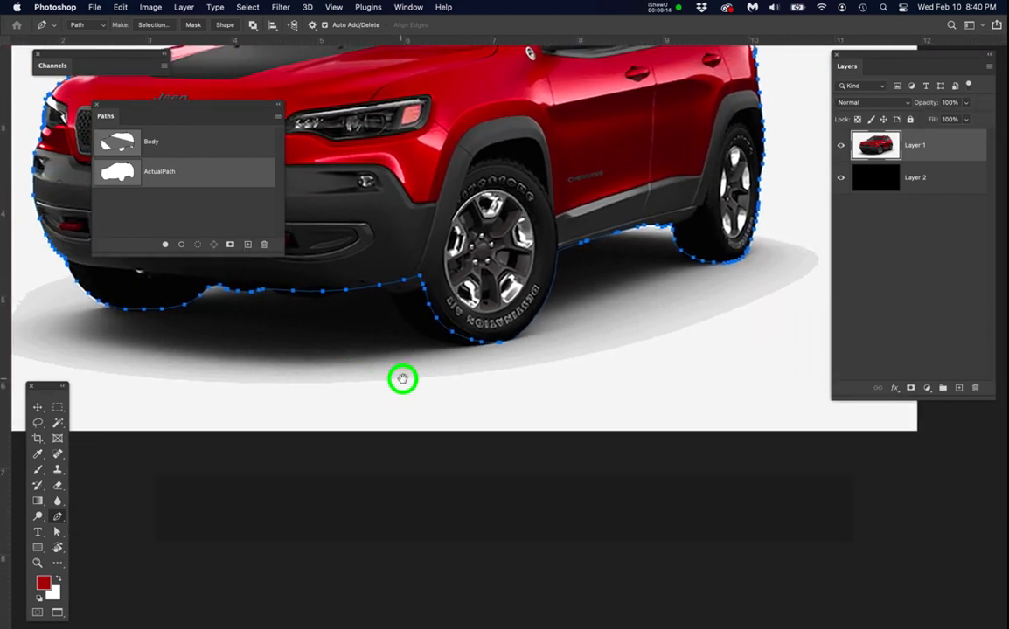
scroll(644, 336, "up", 5)
scroll(646, 335, "down", 4)
left_click_drag(680, 293, 575, 350)
scroll(647, 316, "up", 3)
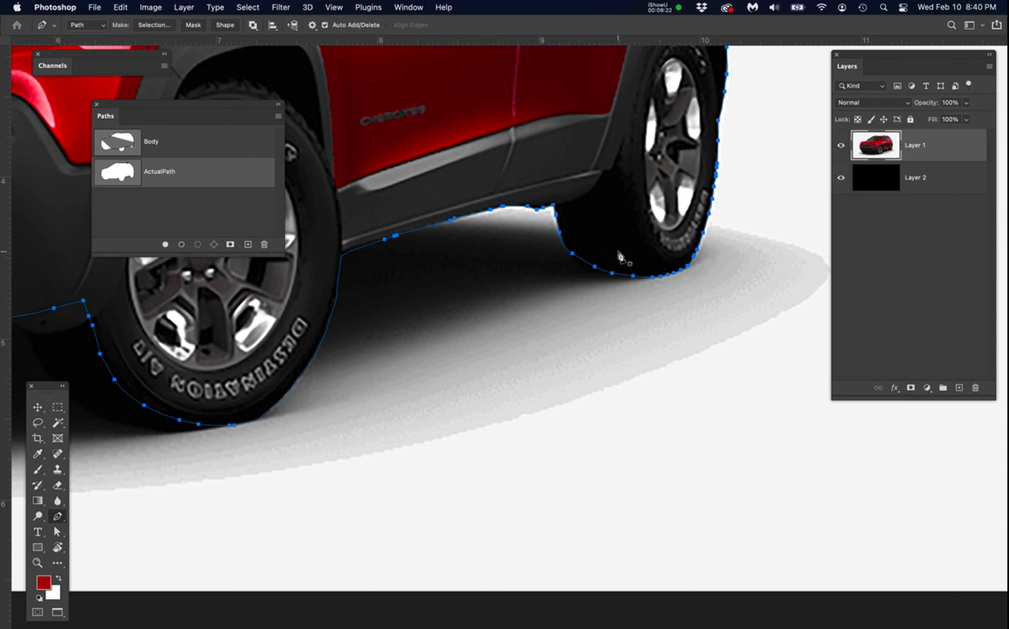
left_click_drag(446, 349, 708, 323)
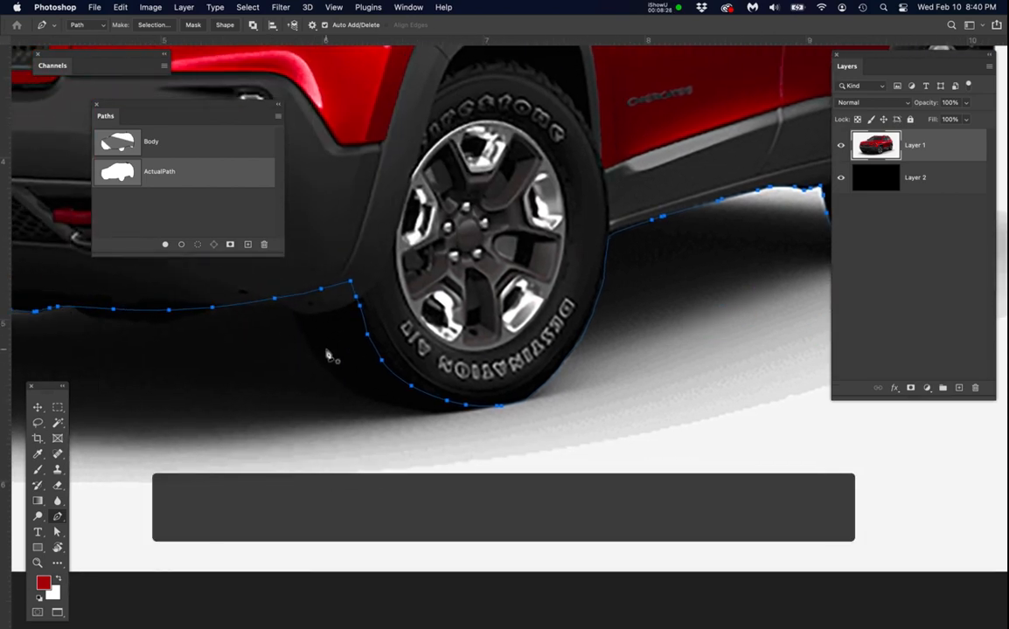
Move the Paths panel off the car to just below the Layers panel, exposing the bumper and front tires.
left_click(172, 107)
left_click_drag(172, 108, 232, 411)
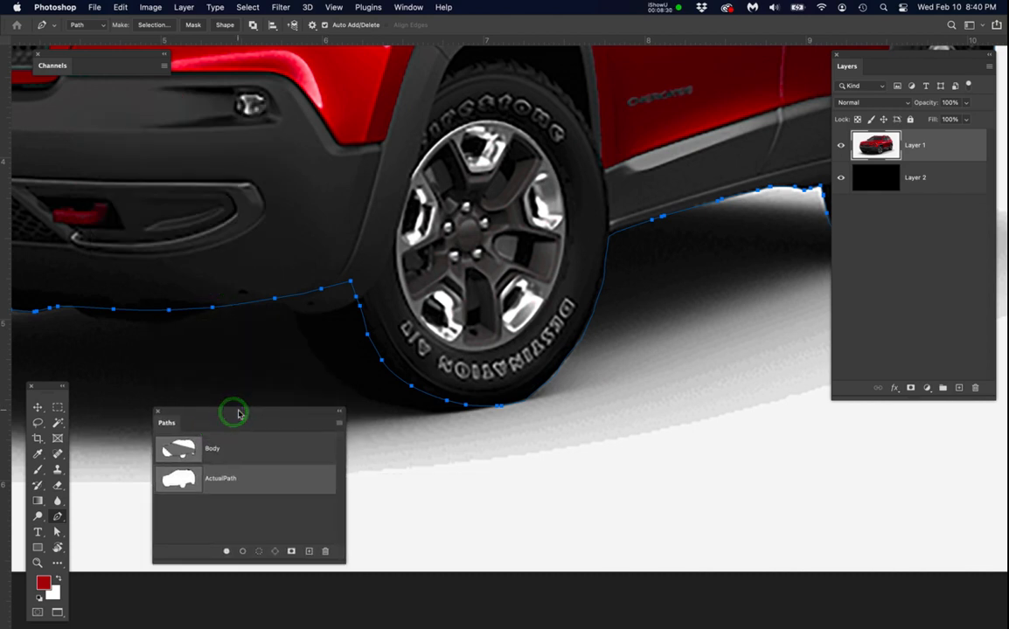
scroll(416, 457, "down", 3)
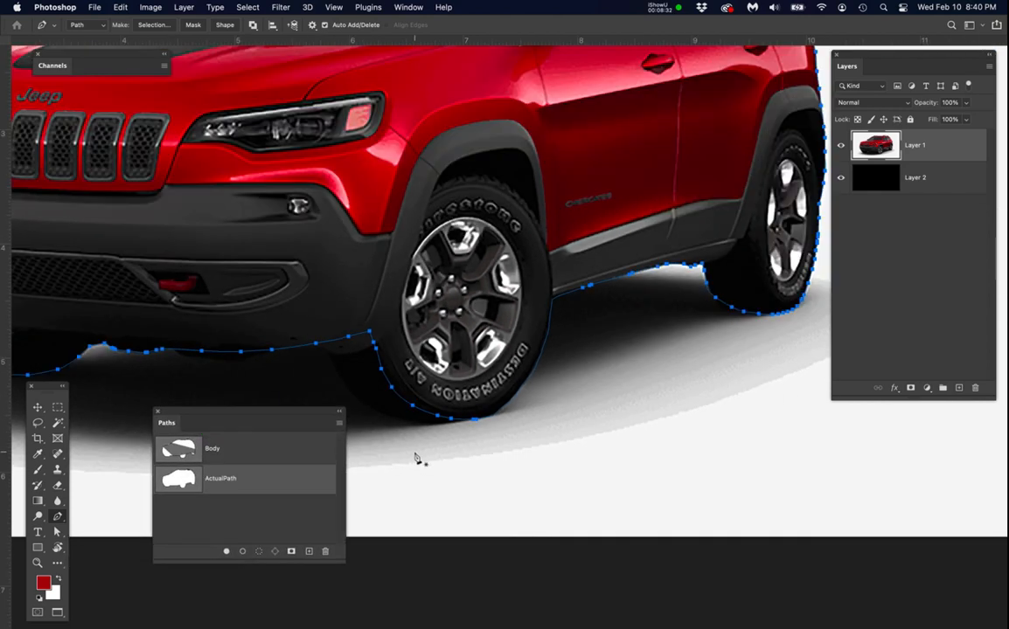
left_click_drag(292, 417, 904, 412)
key("space")
left_click_drag(418, 329, 479, 308)
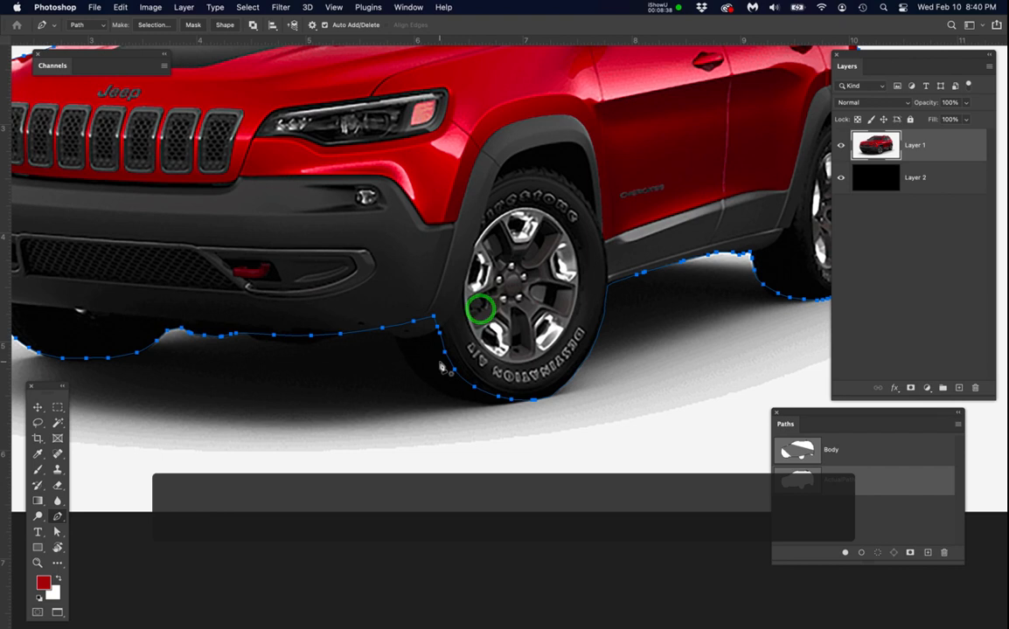
scroll(463, 328, "up", 3)
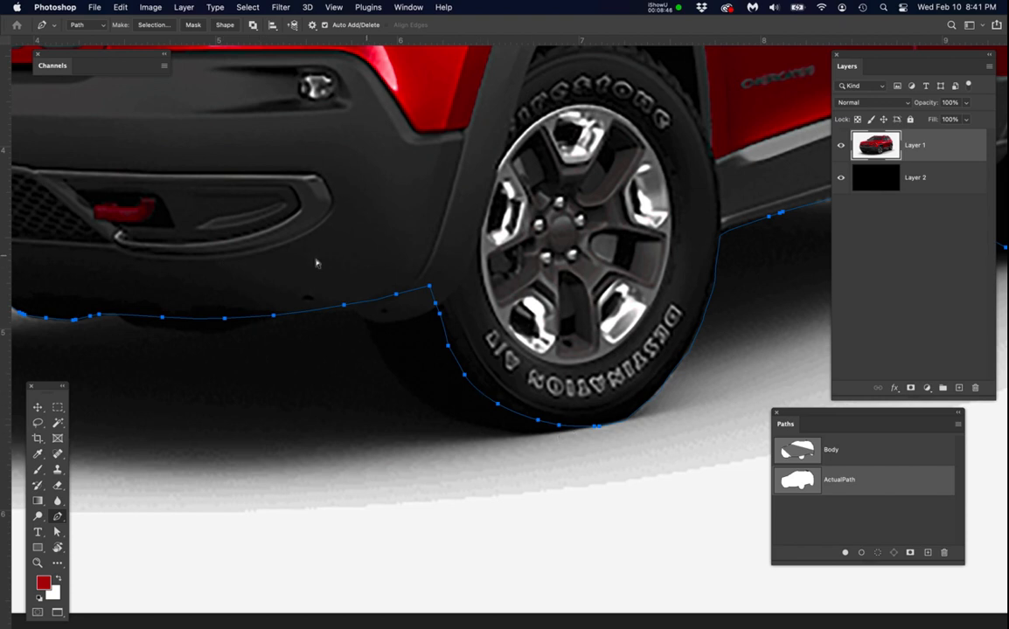
Select the misplaced anchors from the bumper's underside across the near front tire to its bottom and delete them.
left_click_drag(243, 223, 336, 416)
left_click_drag(431, 454, 596, 468)
left_click_drag(247, 255, 614, 494)
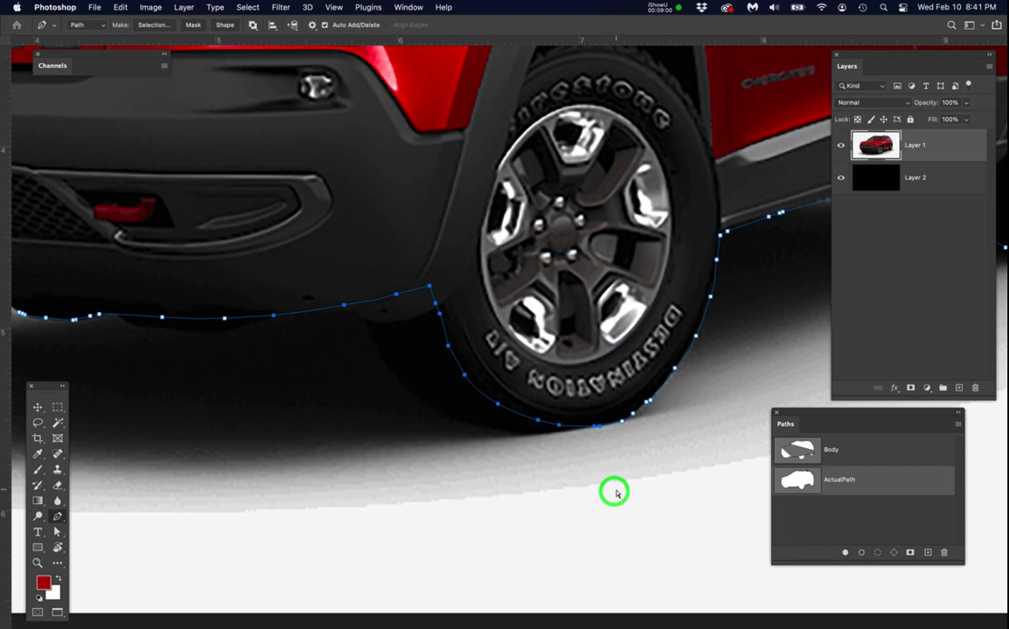
left_click(554, 531, "super")
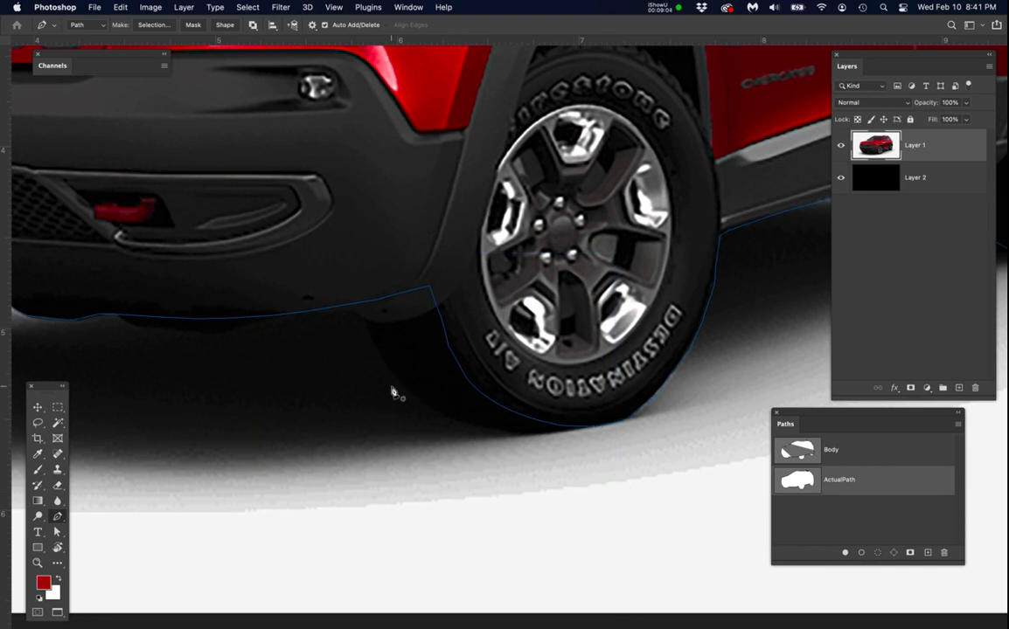
left_click_drag(262, 233, 624, 484)
left_click(607, 423, "super")
left_click_drag(251, 231, 598, 473)
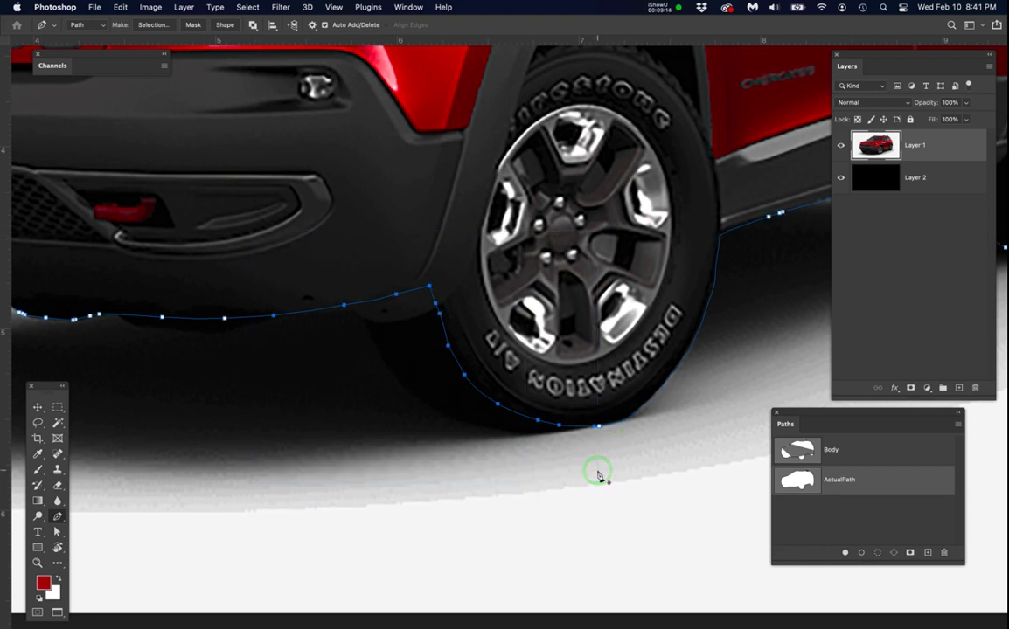
key("BackSpace")
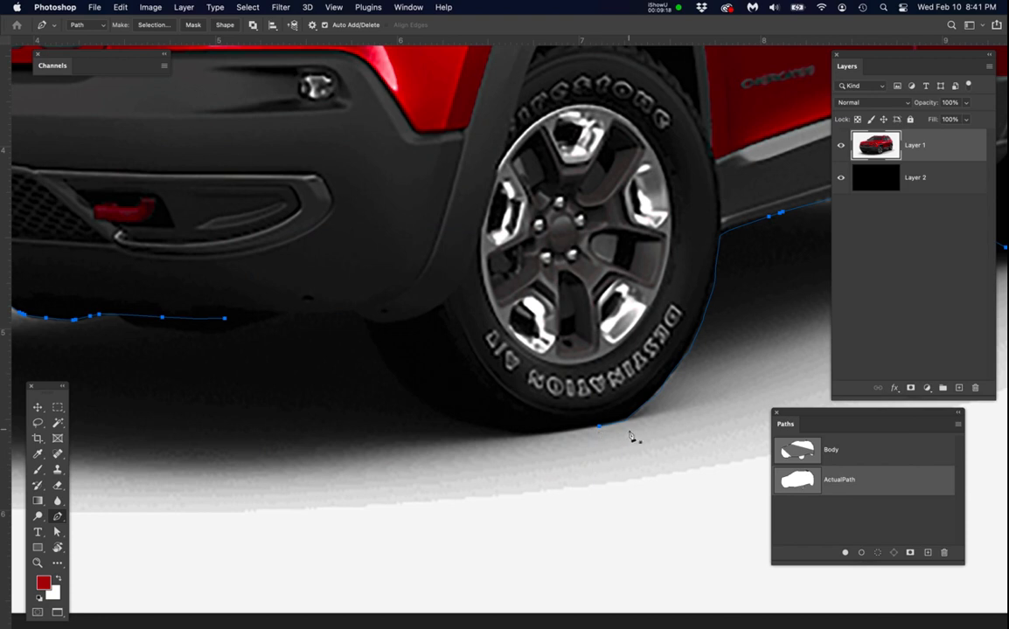
Select the separate path piece on the near front tire's outer edge at its open lower end.
scroll(629, 436, "left", 1)
scroll(624, 442, "up", 4)
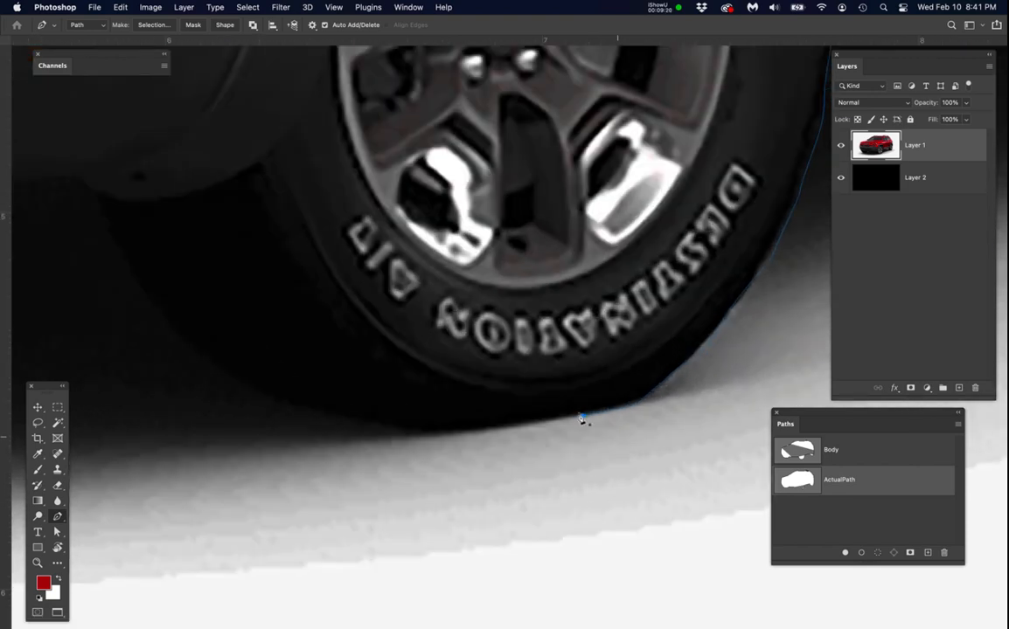
left_click_drag(554, 400, 604, 439)
scroll(456, 402, "down", 5)
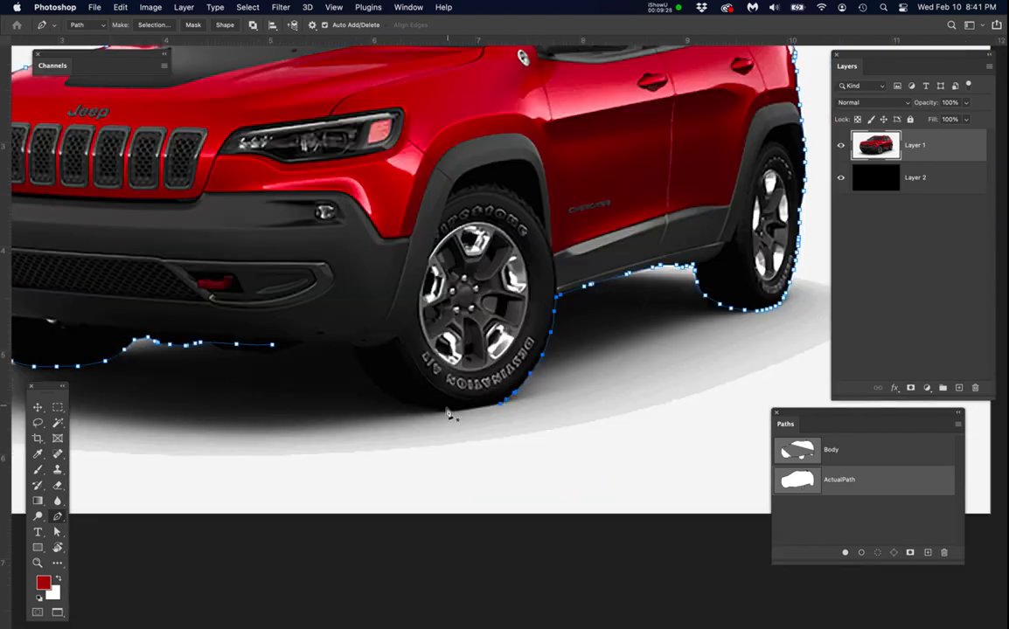
left_click_drag(361, 406, 457, 435)
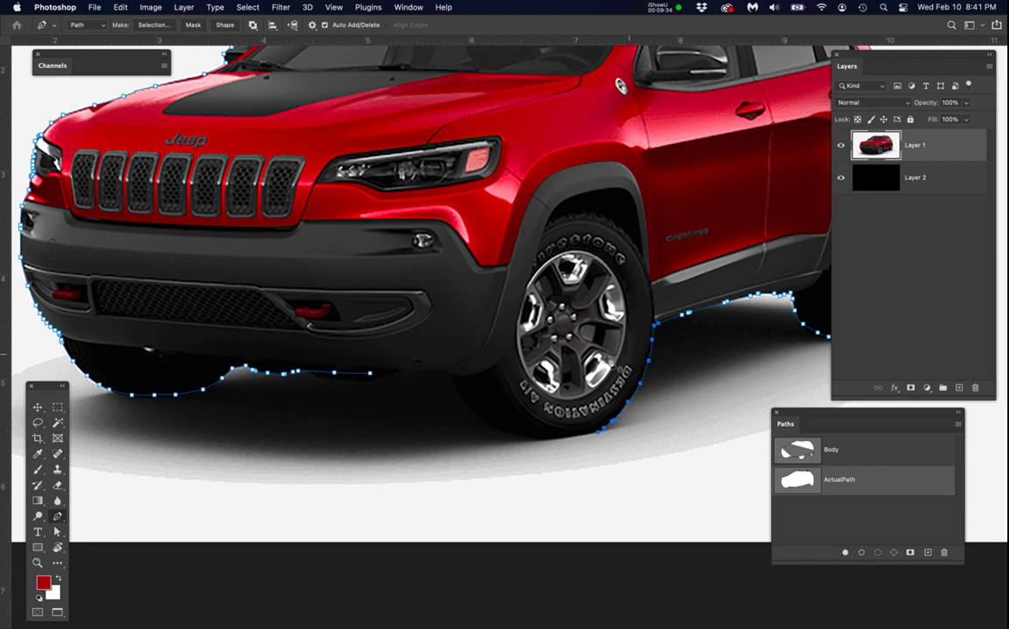
Duplicate Layer 1 and rename the copy as Lighter.
left_click(950, 149)
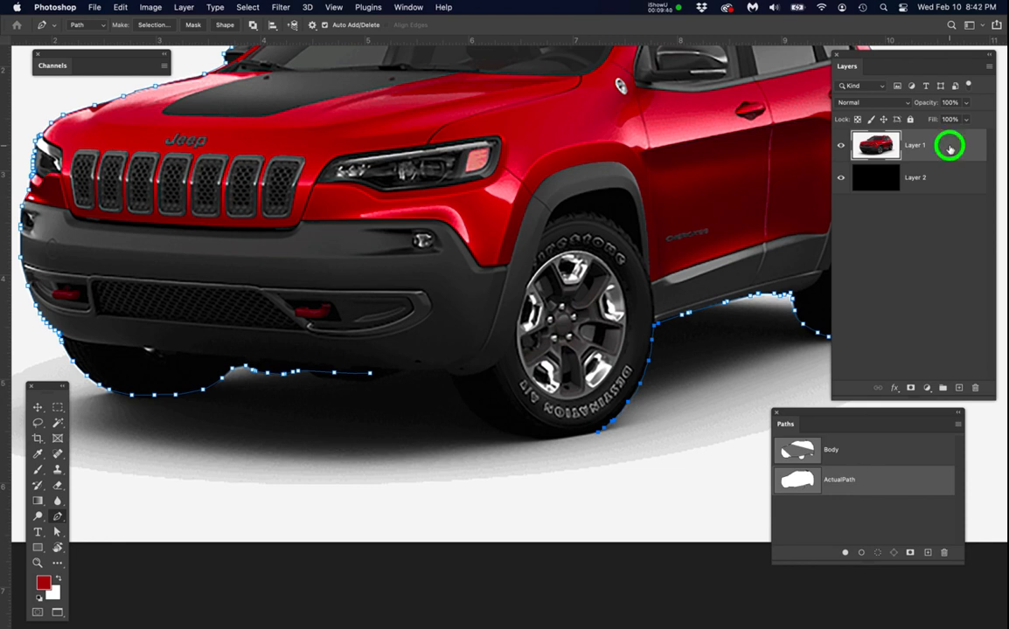
left_click_drag(950, 149, 959, 389)
left_click(913, 147)
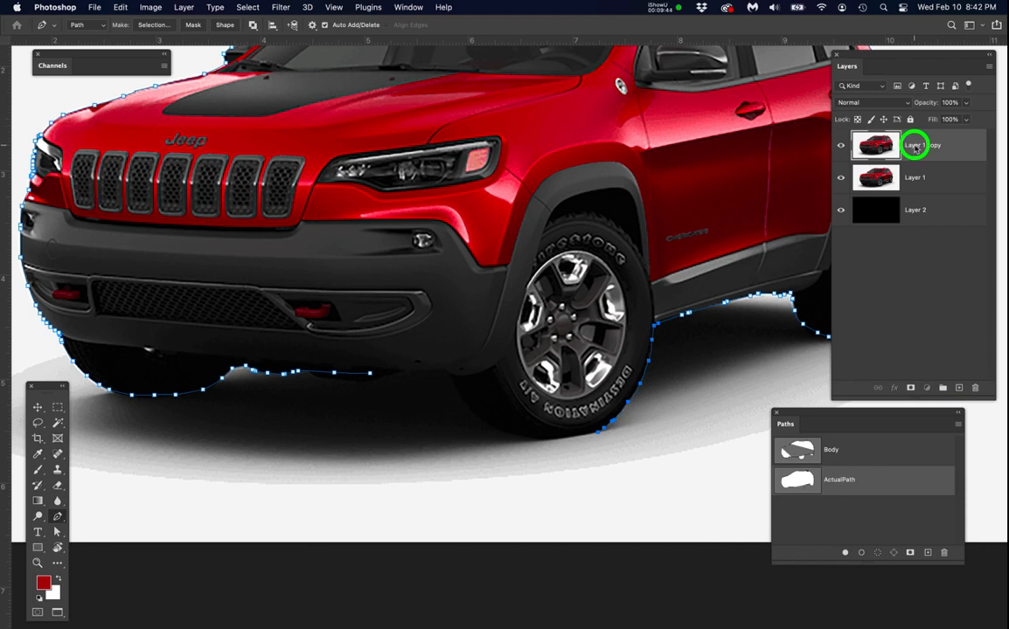
type("Li")
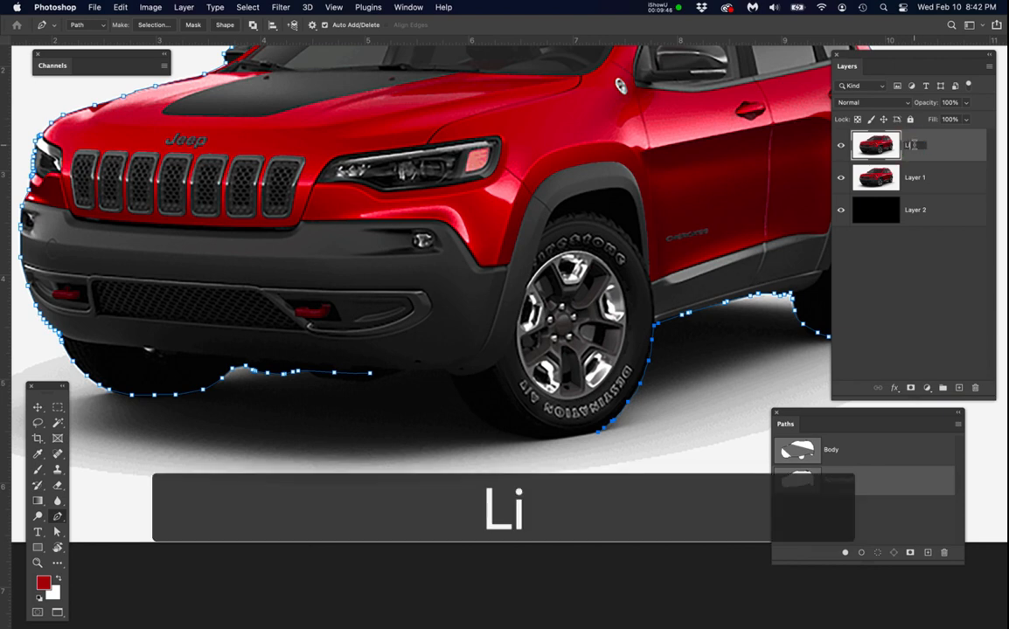
type("ghter")
key("Return")
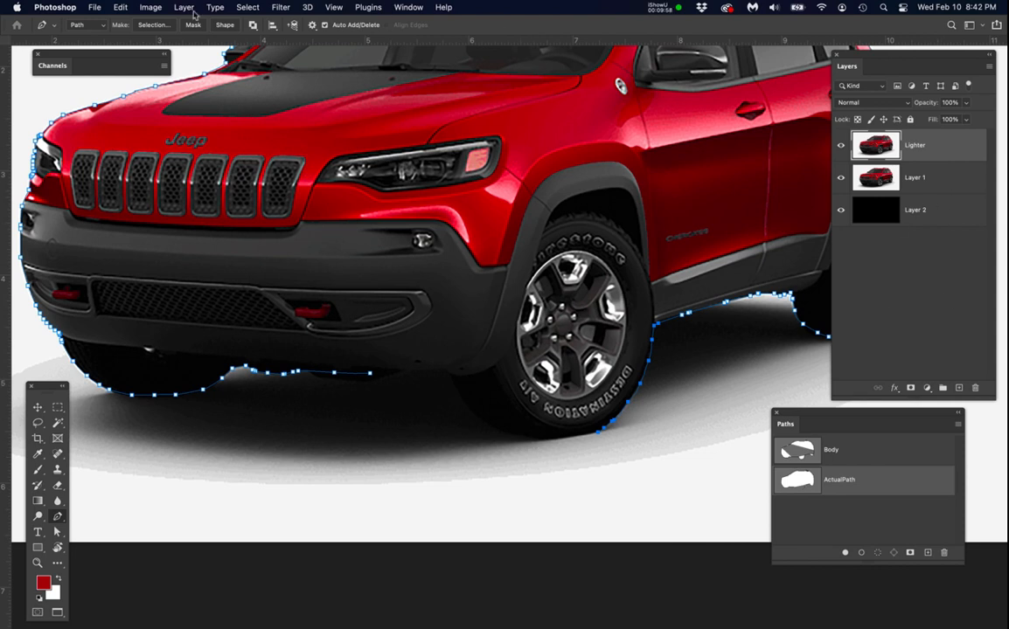
Brighten the Lighter layer with Levels, setting the midtone input to 3.47 and the white input to 180.
left_click(151, 7)
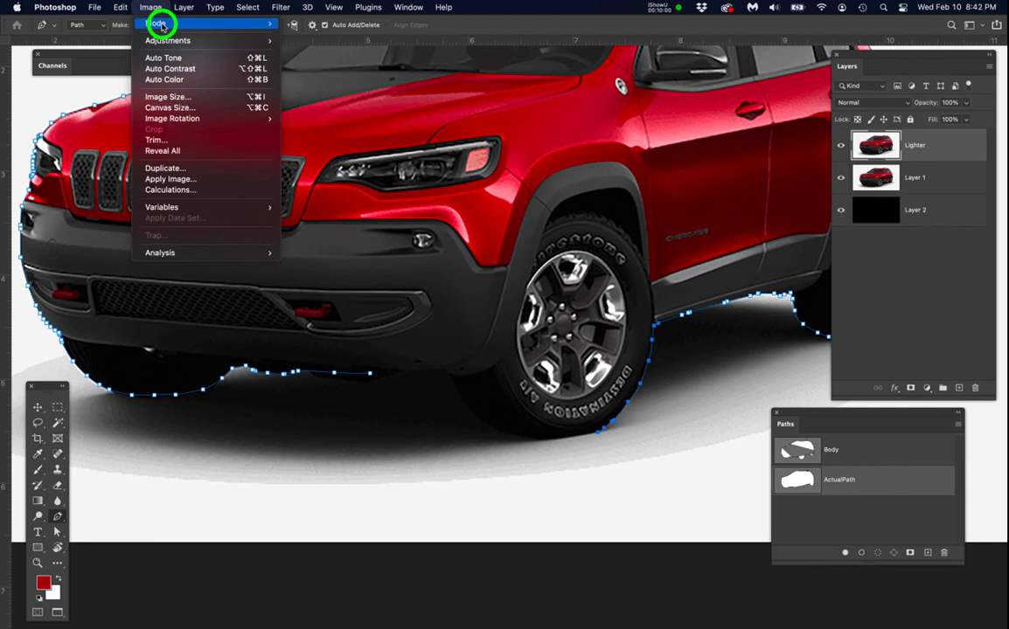
left_click(179, 40)
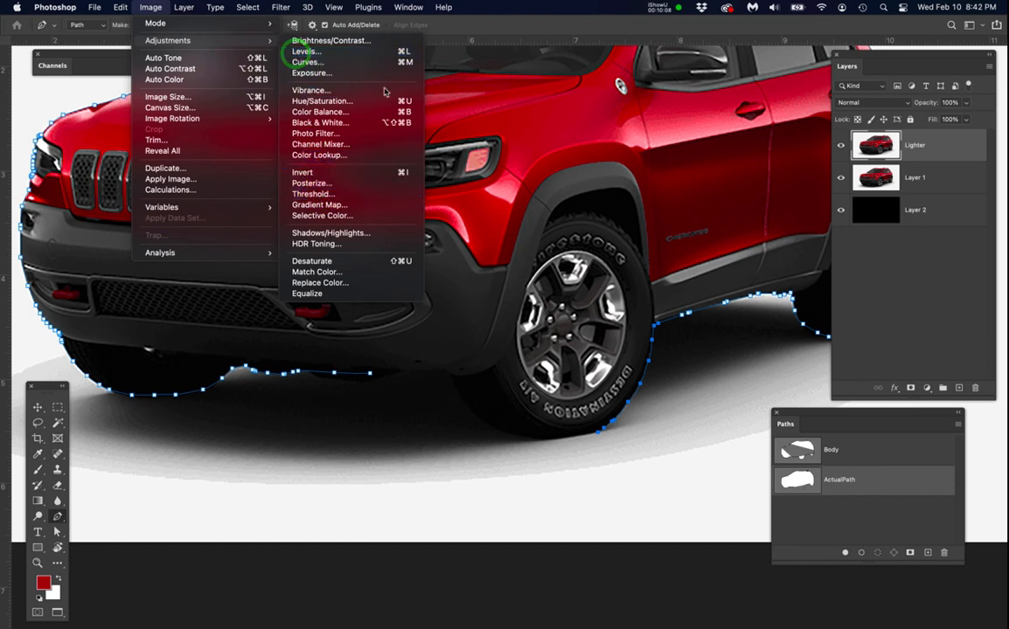
left_click(302, 53)
left_click_drag(617, 256, 299, 66)
scroll(382, 367, "up", 2)
scroll(422, 407, "up", 2)
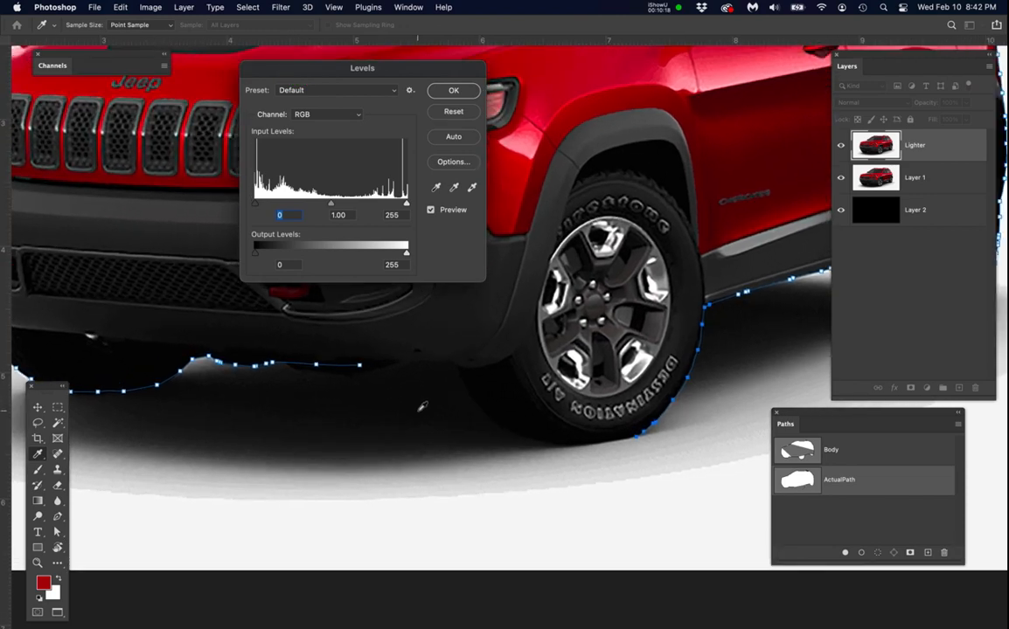
left_click_drag(408, 205, 406, 208)
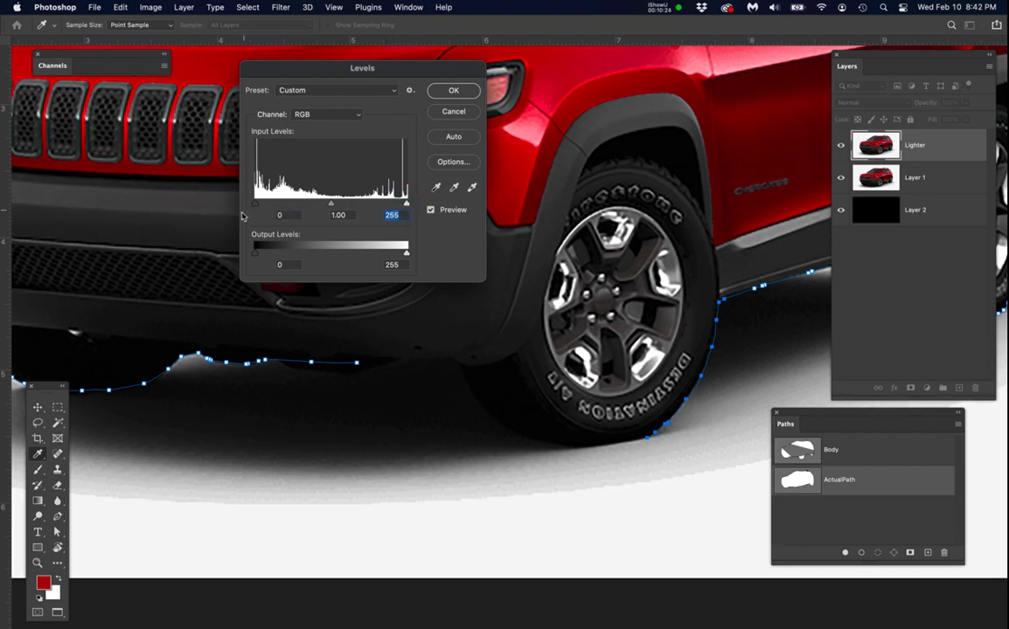
left_click_drag(255, 205, 254, 207)
left_click_drag(407, 206, 265, 198)
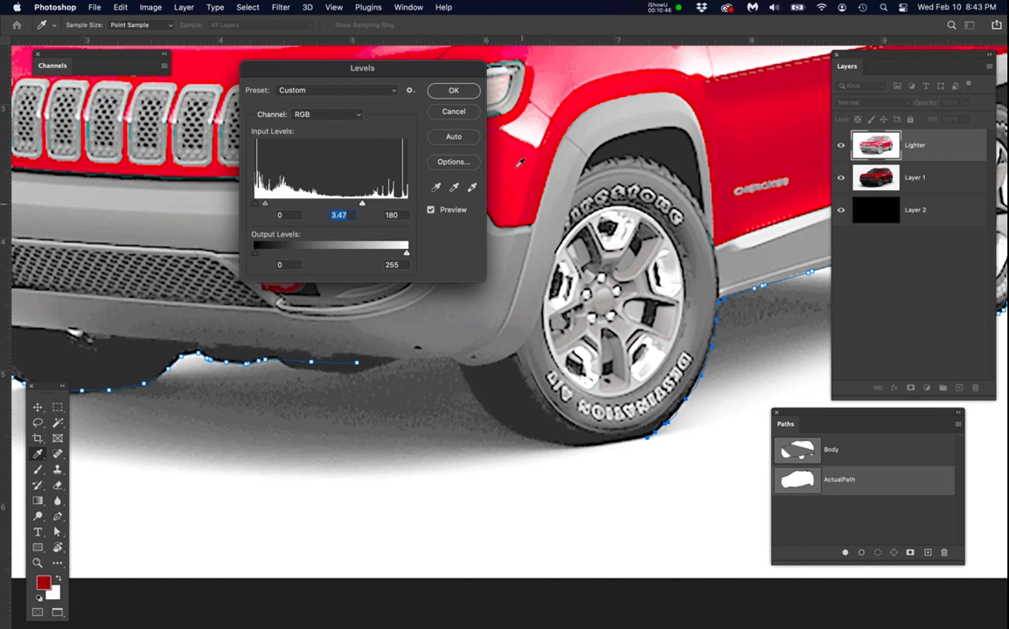
left_click(459, 91)
Select the misplaced end anchors of the path on the dark area under the bumper and delete them.
key("p")
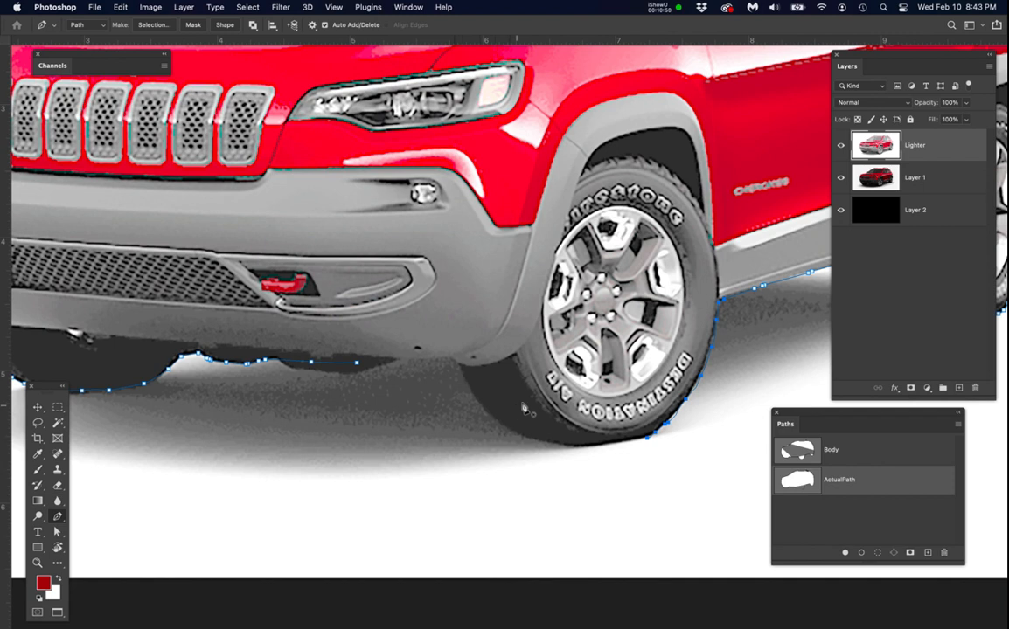
mouse_move(954, 139)
left_mouse_down()
mouse_move(964, 155)
mouse_move(957, 143)
left_mouse_up()
scroll(328, 394, "up", 5)
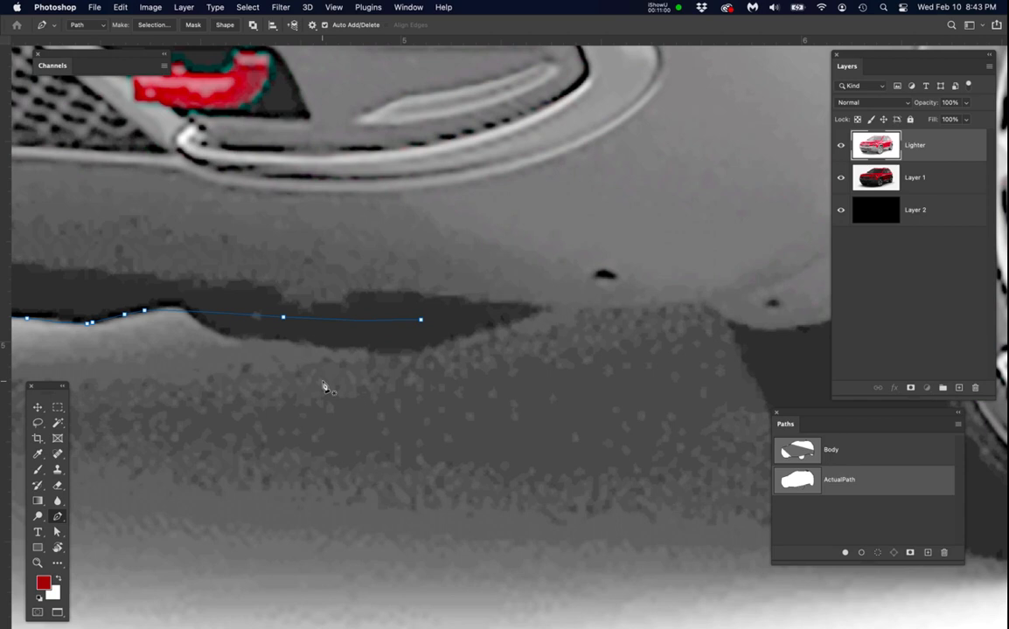
scroll(322, 383, "down", 1)
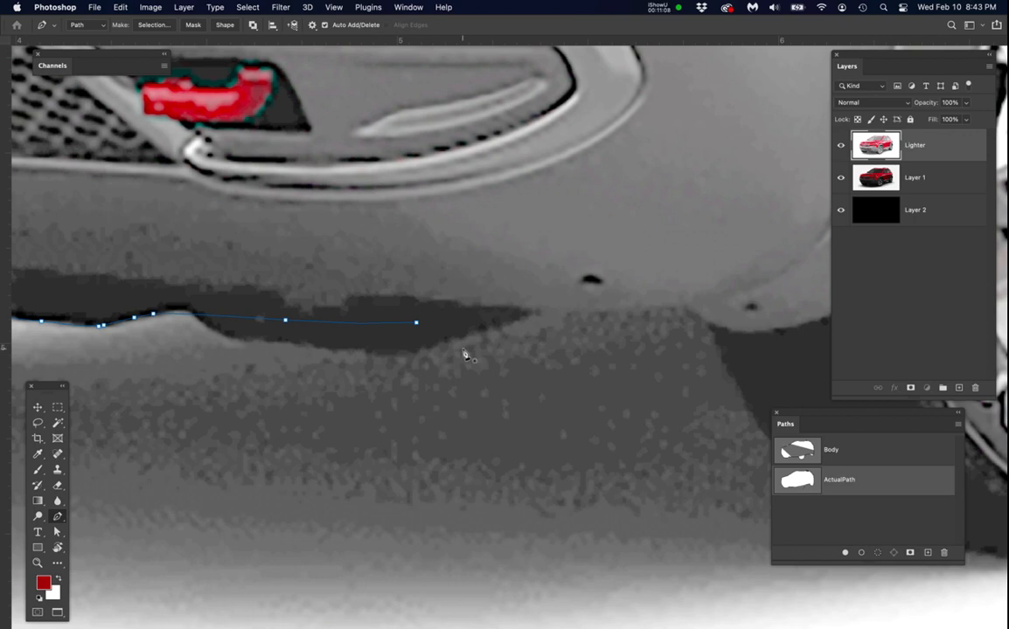
left_click_drag(498, 280, 261, 363)
key("BackSpace")
Continue the pen path from its open end along the lower edge of the dark underside to its pointed tip.
left_click(161, 310)
left_click(192, 314)
left_click(208, 330)
left_click(233, 339)
left_click(279, 343)
left_click(299, 345)
left_click(319, 345)
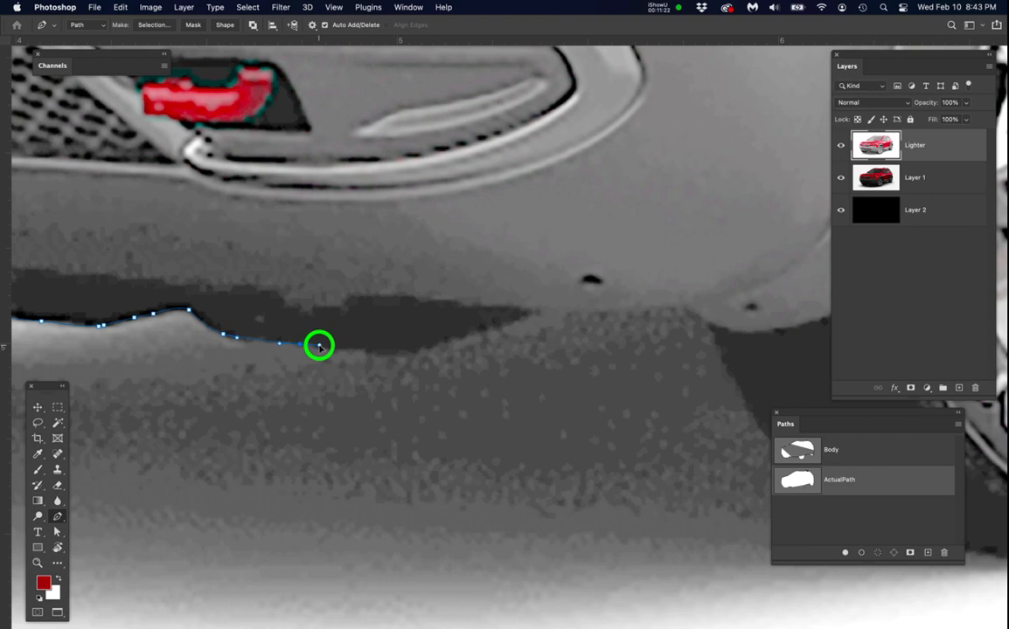
left_click(384, 357)
left_click(422, 351)
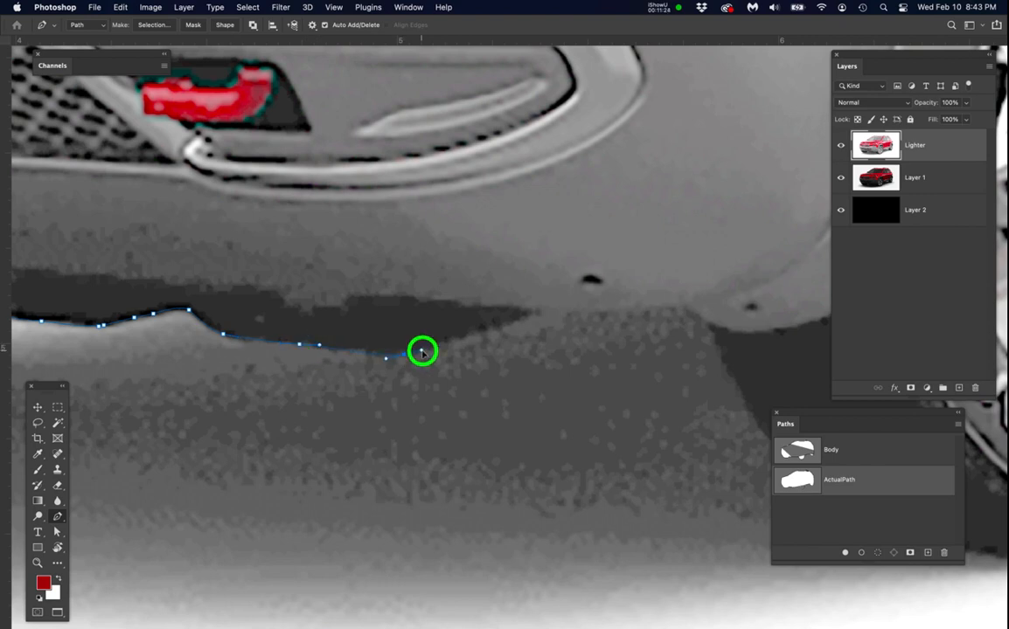
left_click(559, 300)
scroll(585, 323, "up", 3)
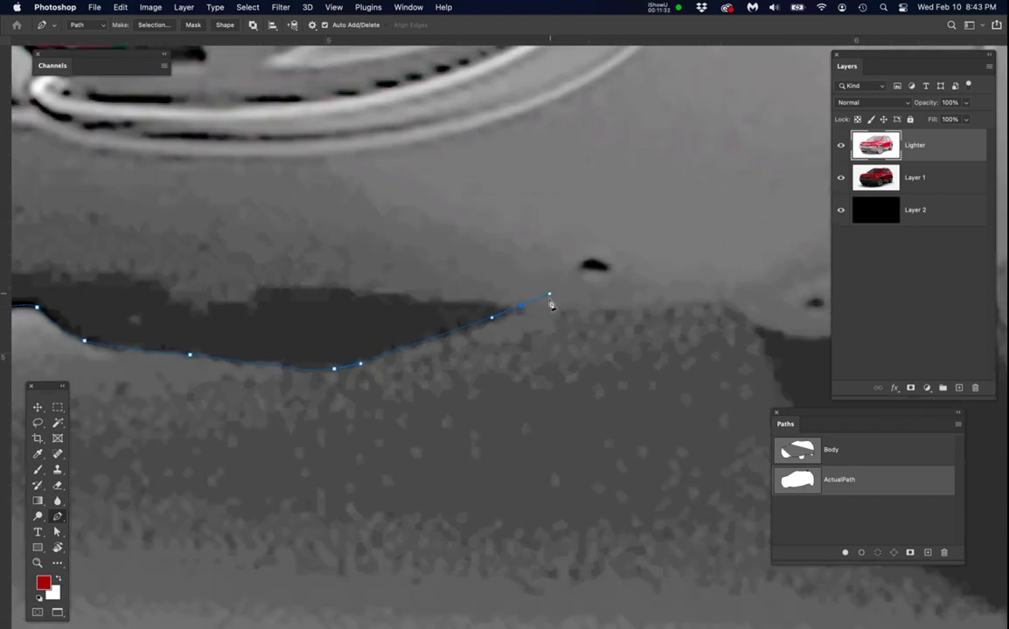
Make the tip anchor a corner and extend the path along the bumper's lower edge to the near front tire's inner edge.
left_click_drag(533, 374, 480, 379)
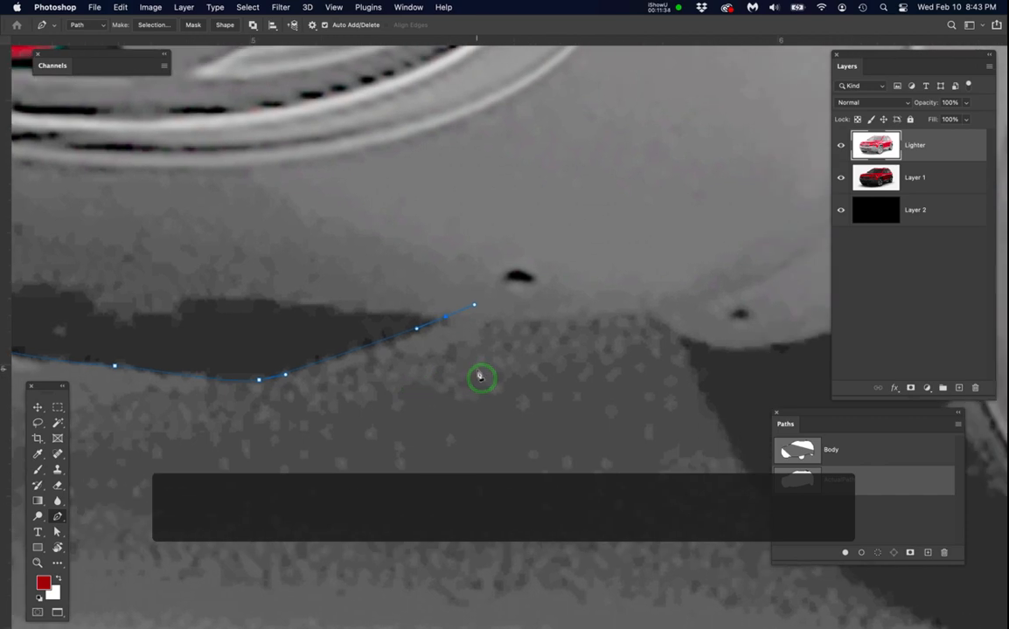
left_click(445, 318, "alt")
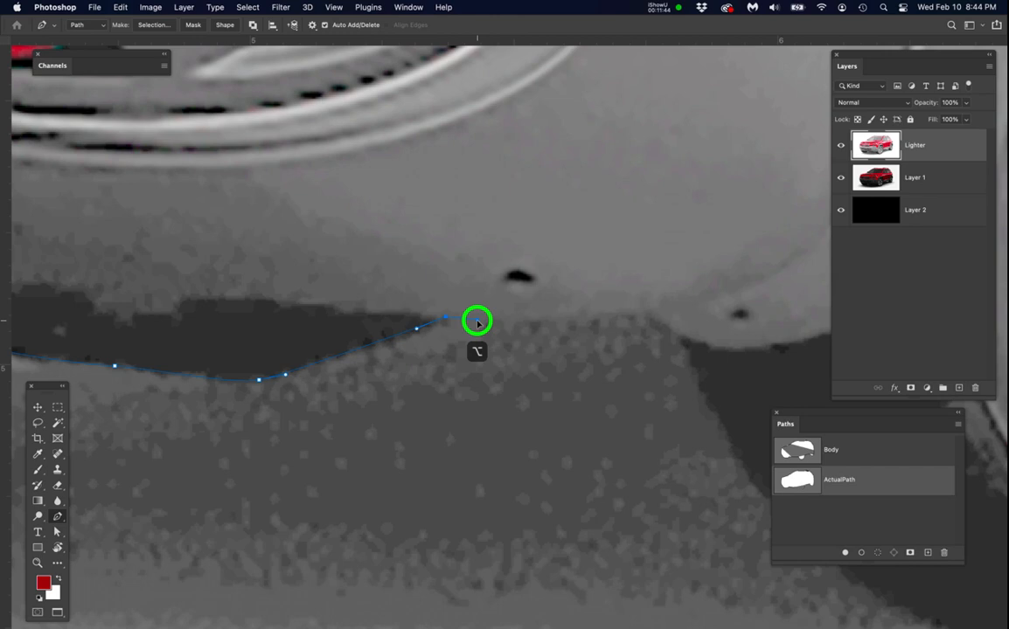
left_click_drag(477, 322, 477, 320)
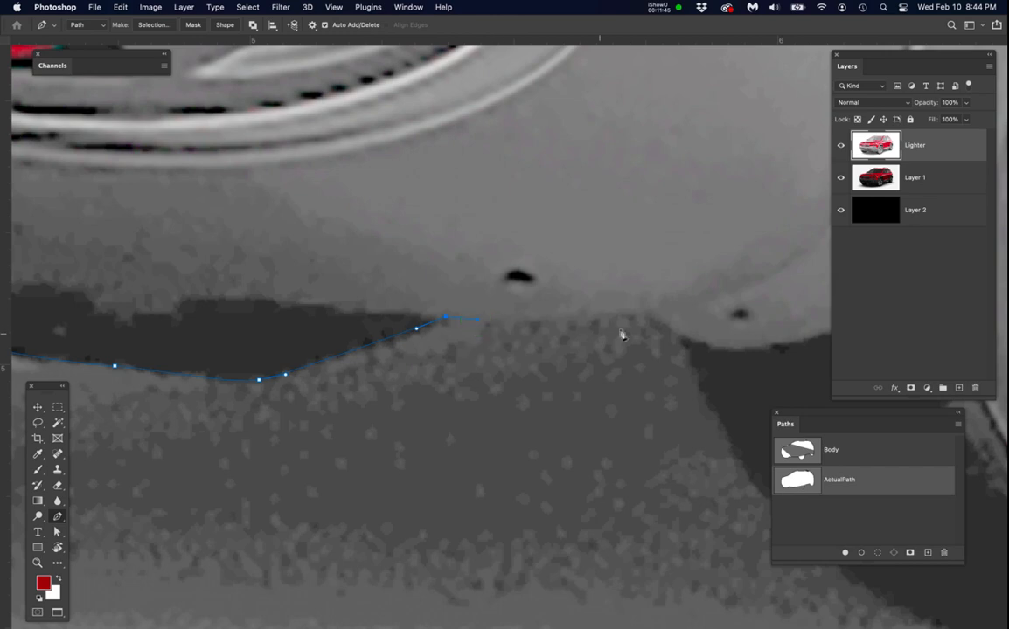
left_click_drag(651, 315, 691, 316)
key("space")
left_click_drag(629, 442, 472, 396)
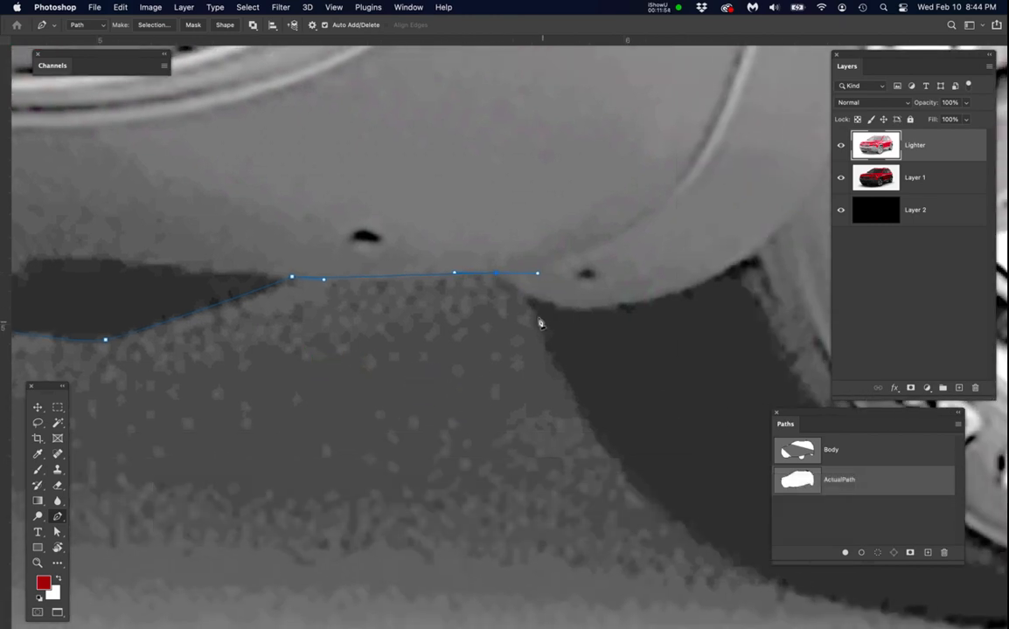
left_click(496, 277)
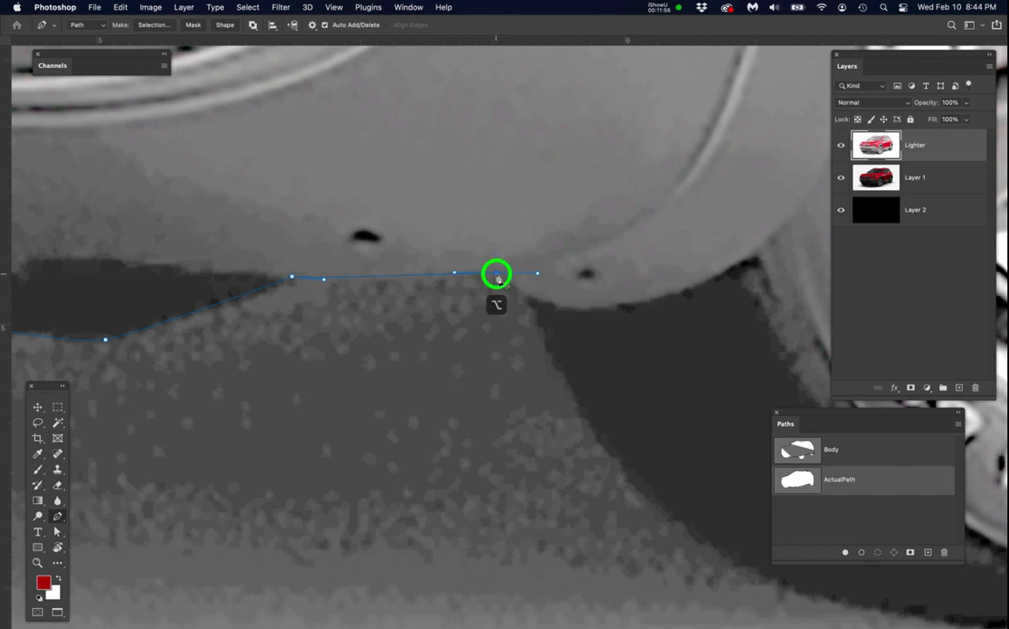
left_click(537, 308)
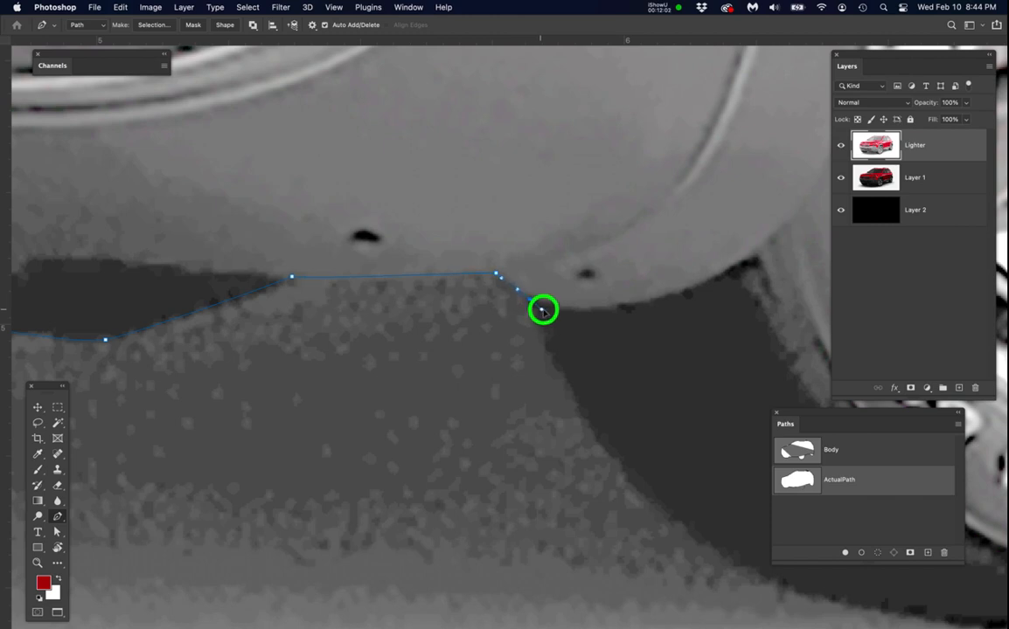
Trace the near front tire with curved anchors down its inner edge and along its bottom.
key("space")
left_click_drag(605, 439, 451, 327)
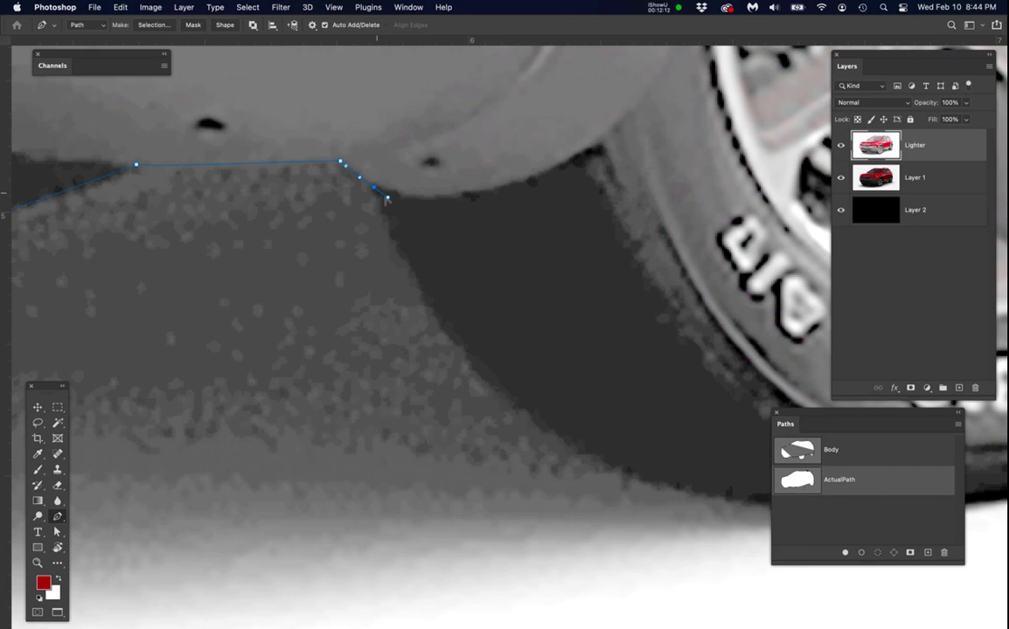
left_click_drag(375, 190, 389, 223)
left_click_drag(501, 393, 396, 378)
key("space")
left_click_drag(480, 385, 578, 399)
key("space")
left_click_drag(676, 442, 442, 441)
left_click_drag(512, 381, 550, 377)
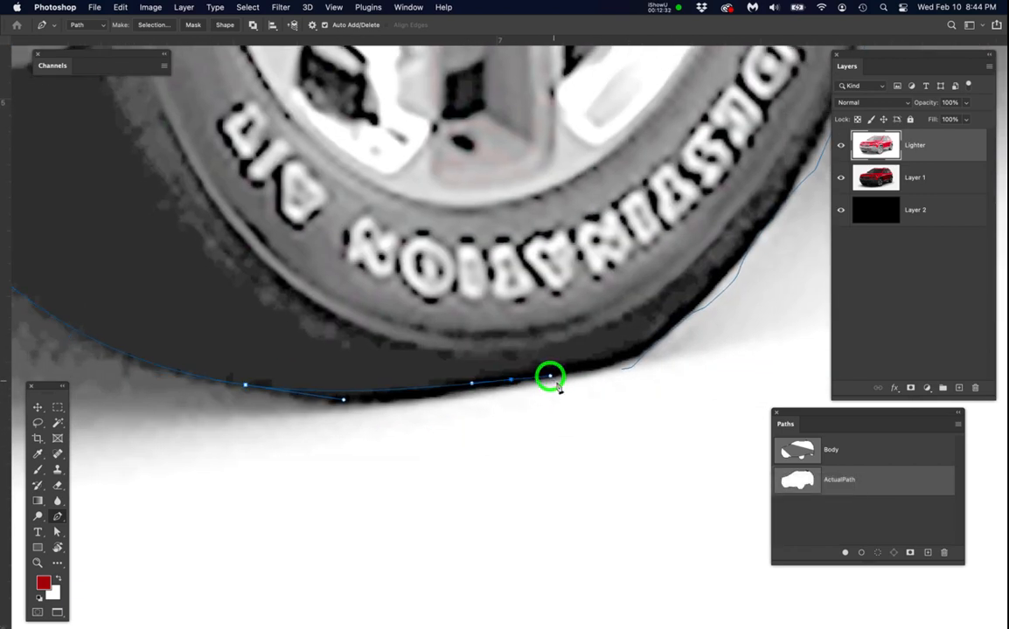
Hide the Lighter layer and compare the path on the tire's outer edge with the original image.
scroll(550, 377, "down", 3)
key("space")
left_click_drag(627, 407, 533, 488)
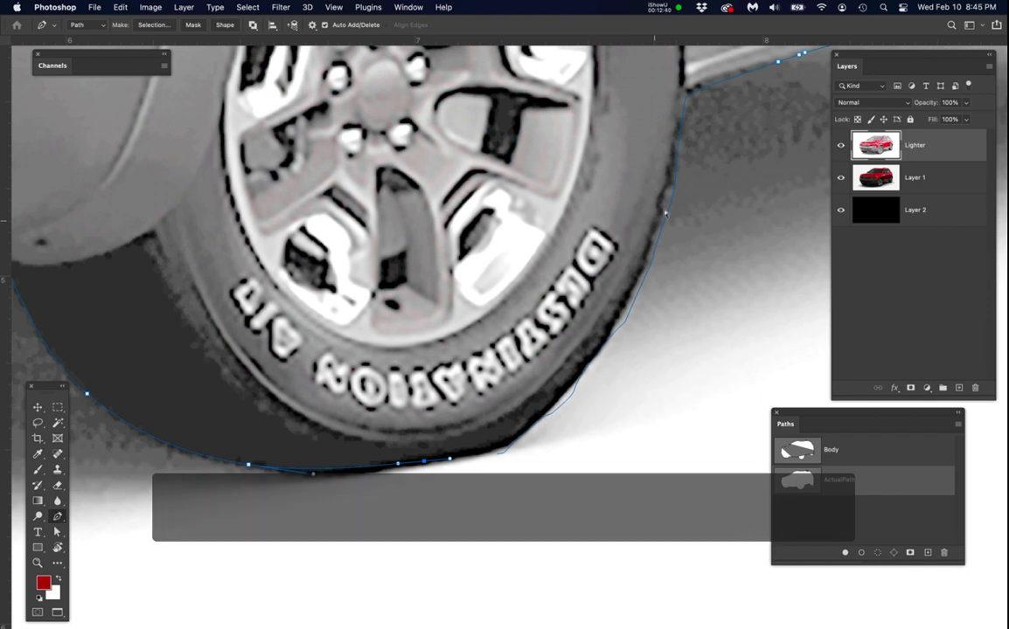
left_click(841, 145)
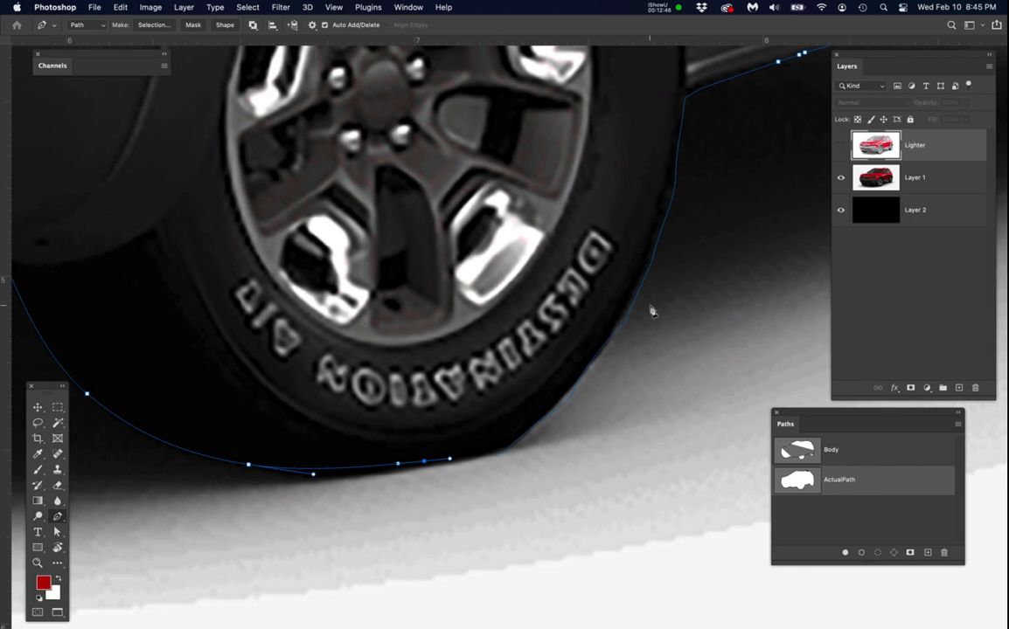
scroll(651, 312, "up", 2)
scroll(626, 317, "up", 4)
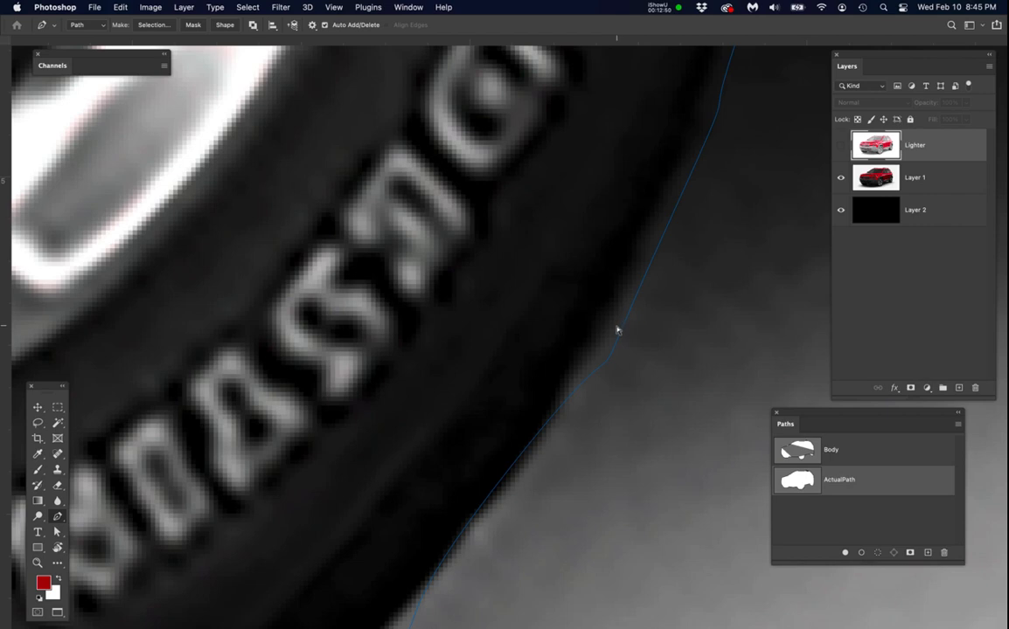
scroll(617, 331, "down", 6)
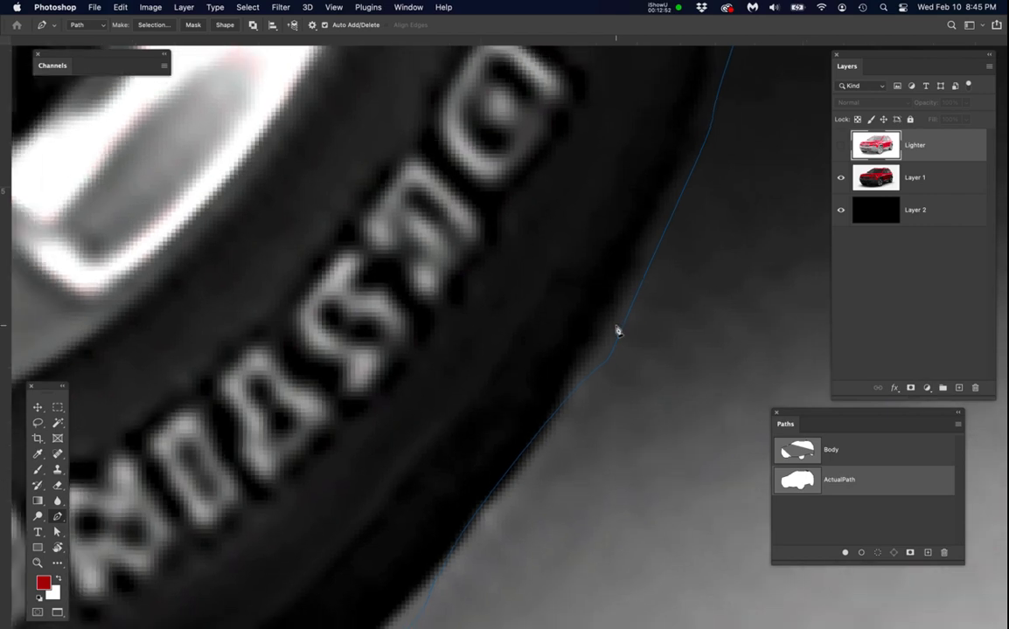
scroll(617, 331, "down", 2)
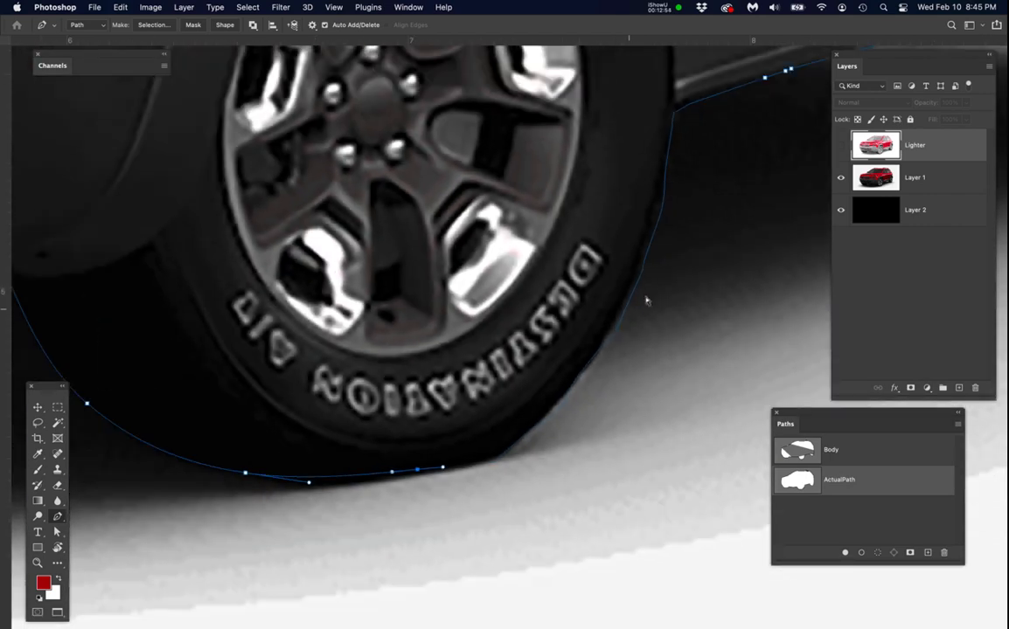
Delete the inaccurate path piece running up the near front tire's outer edge to the sill.
left_click(642, 275)
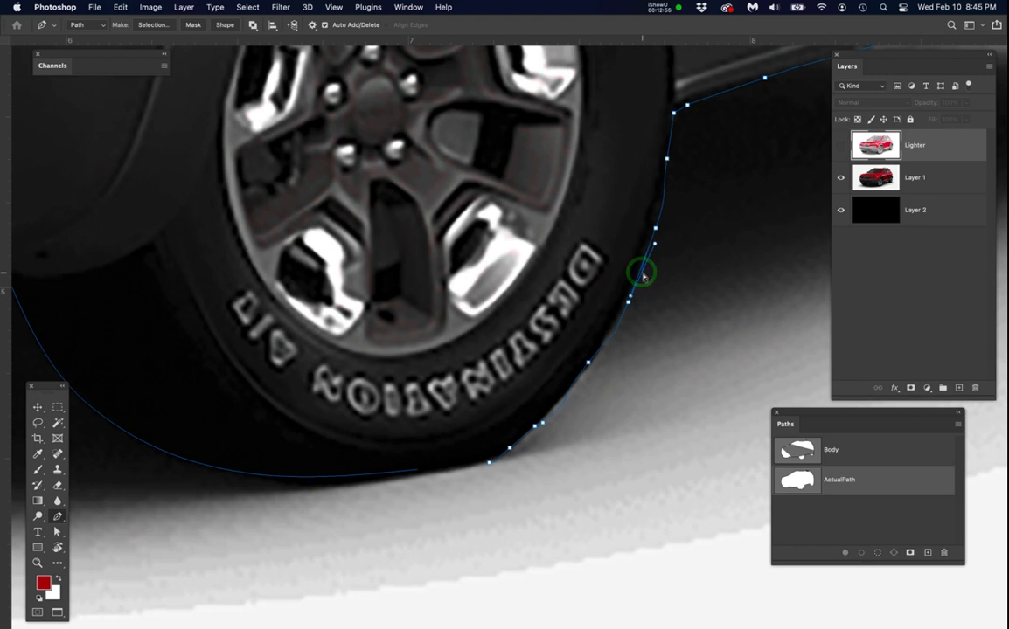
left_click_drag(642, 278, 545, 292)
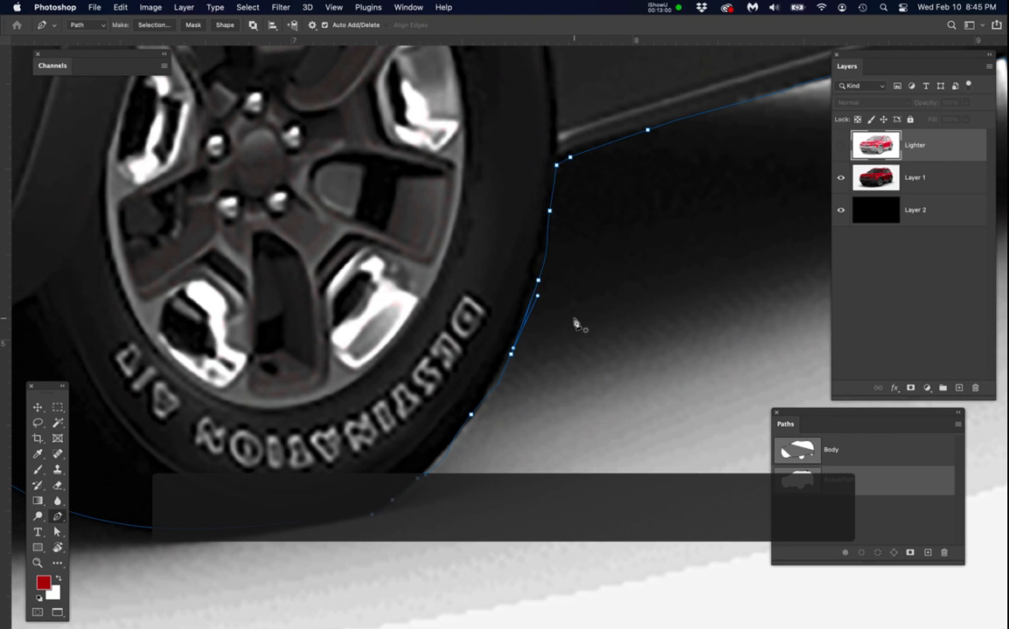
key("BackSpace")
key("BackSpace")
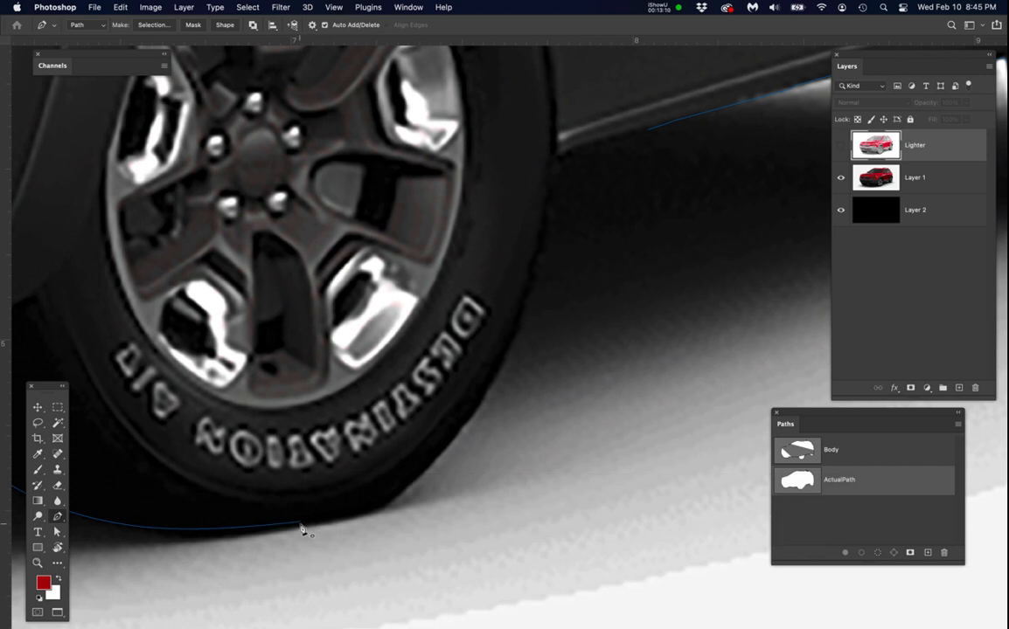
Continue the path with curved anchors along the near front tire's bottom and up its outer edge.
scroll(299, 527, "up", 2)
left_click_drag(300, 527, 328, 521)
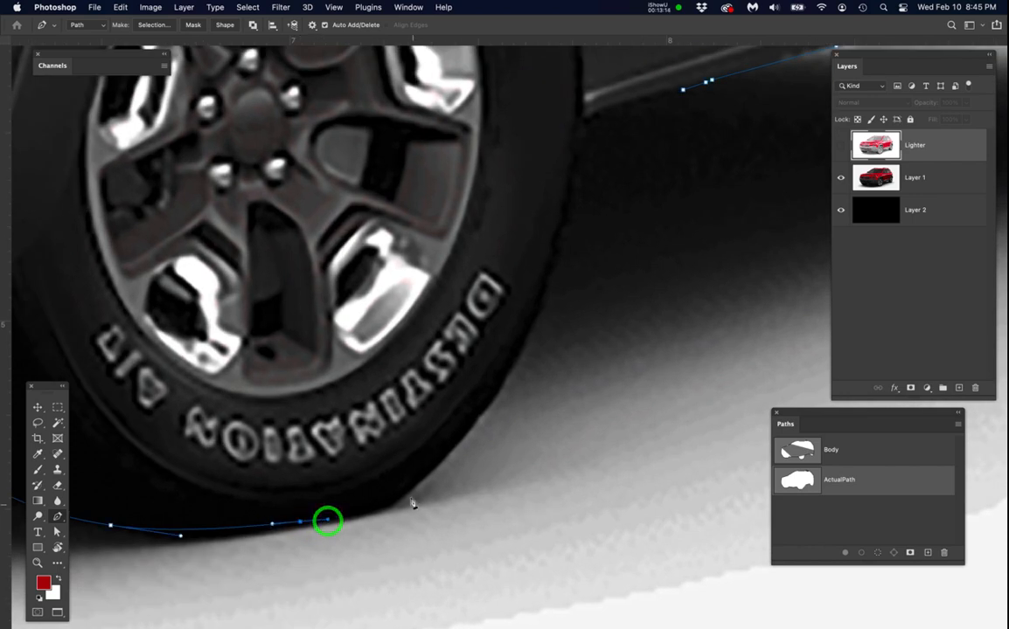
left_click_drag(413, 492, 444, 457)
left_click_drag(509, 376, 521, 350)
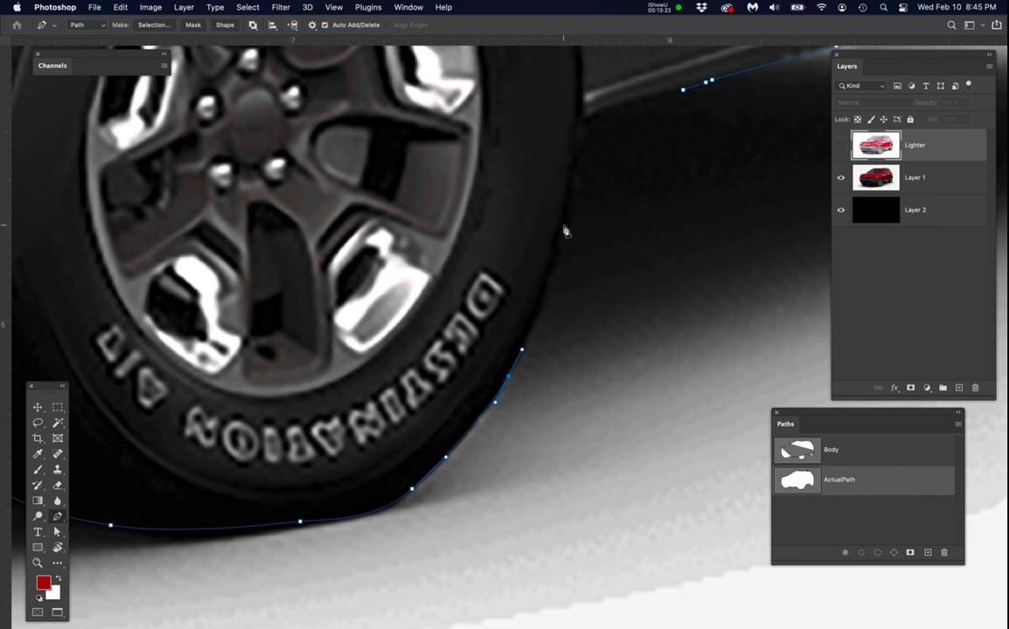
left_click_drag(566, 228, 572, 186)
Add a corner anchor where the tire meets the sill and close the path at the sill's open endpoint.
key("space")
left_click_drag(651, 270, 543, 428)
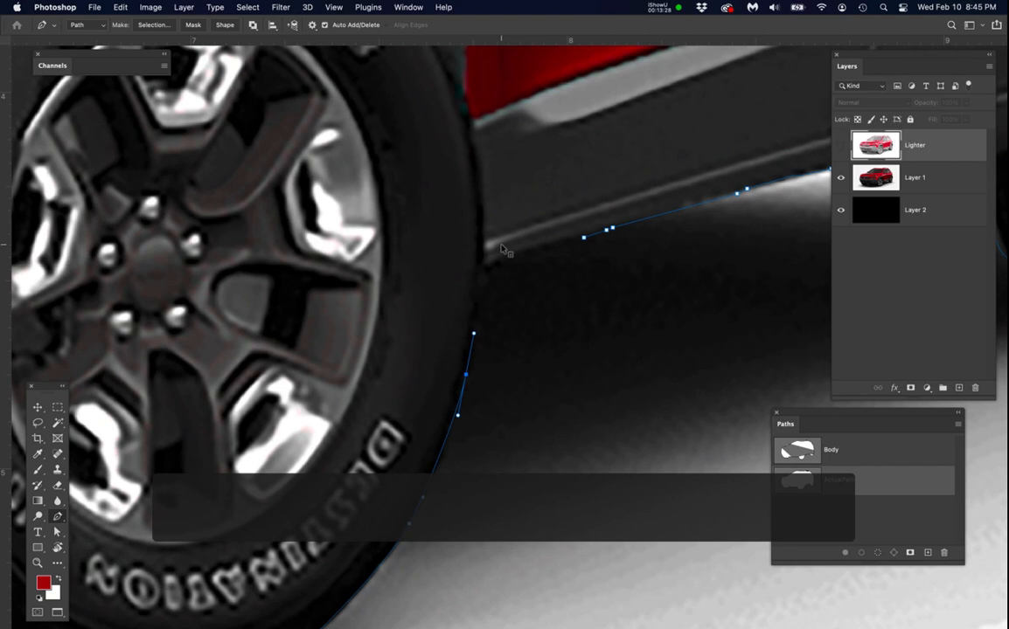
scroll(503, 251, "up", 2)
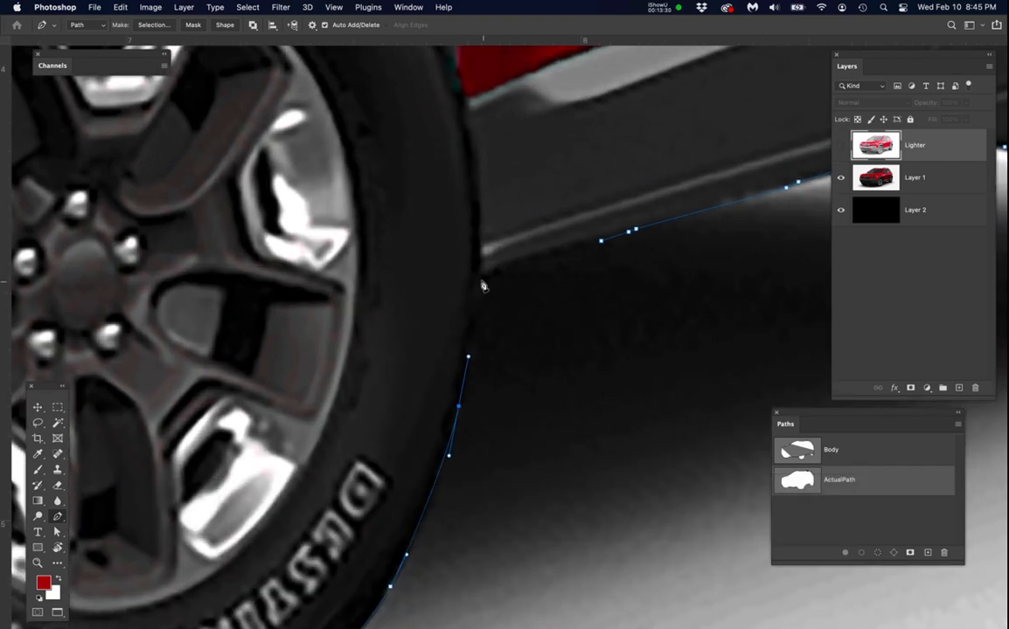
left_click_drag(482, 279, 485, 247)
left_click_drag(482, 278, 495, 275)
left_click(600, 242)
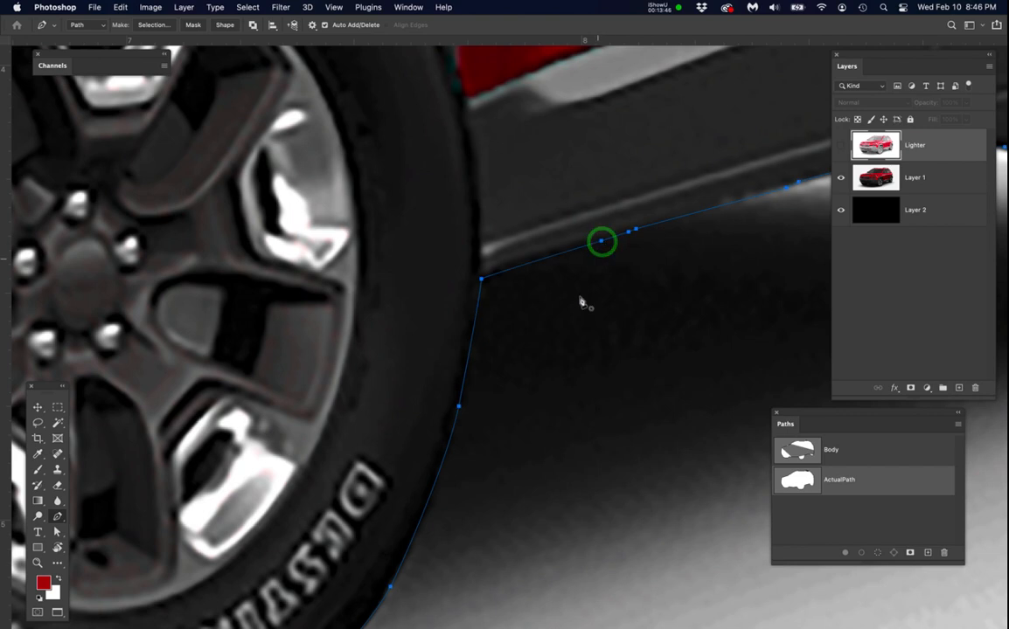
Save the document and view the closed outline around the Jeep's front and underside.
left_click_drag(796, 414, 602, 192)
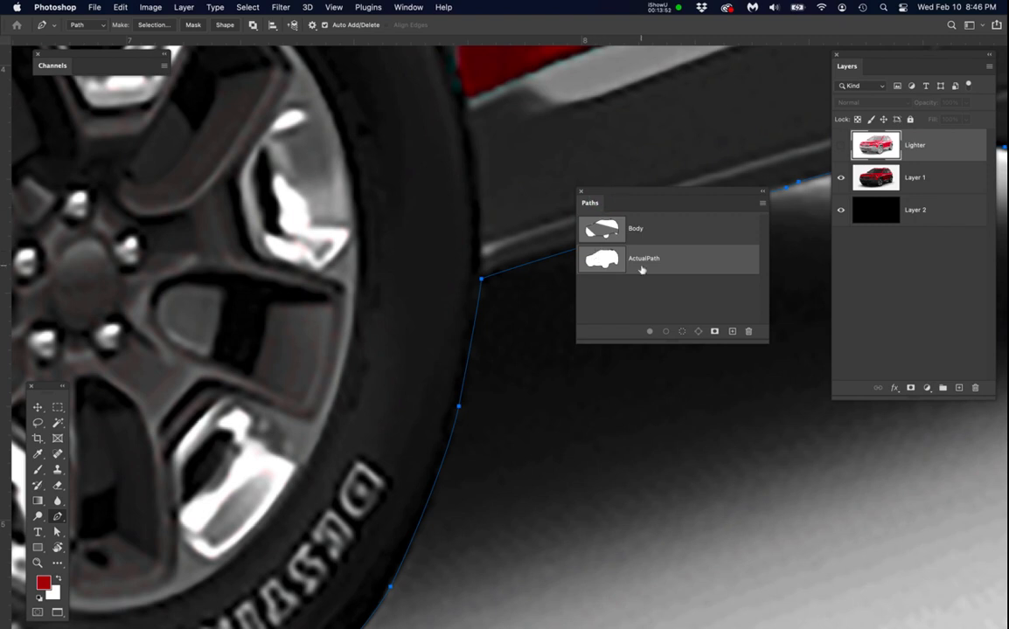
key("super+s")
scroll(418, 302, "down", 2)
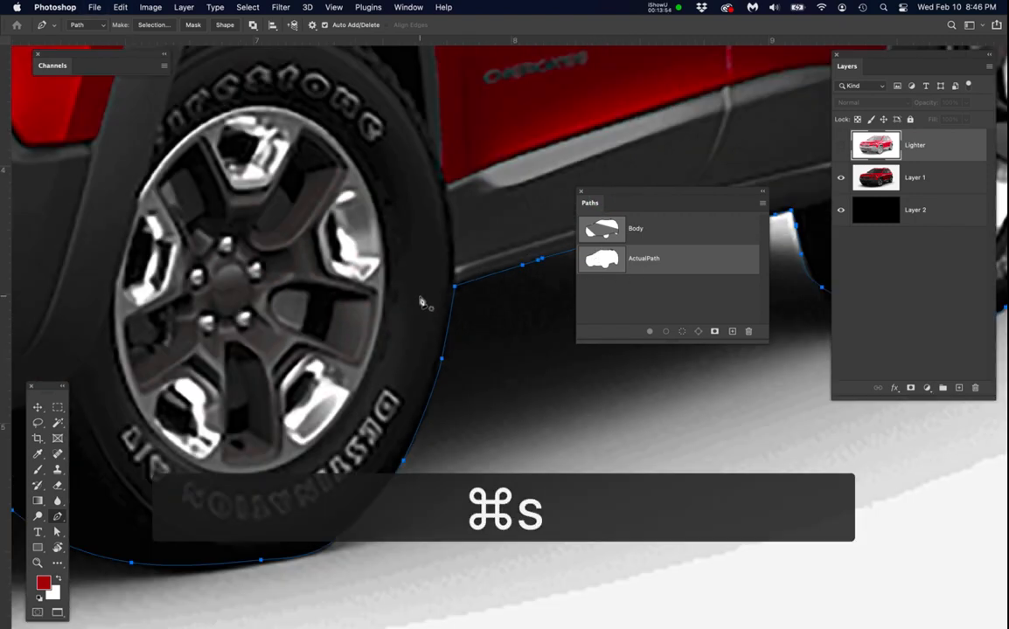
scroll(419, 301, "down", 6)
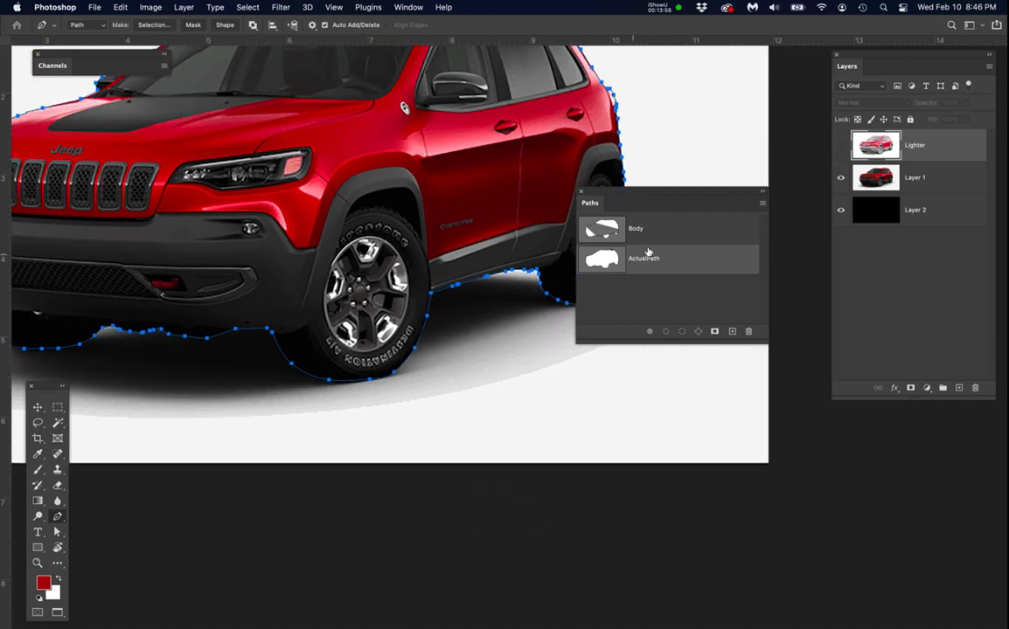
left_click_drag(700, 195, 704, 448)
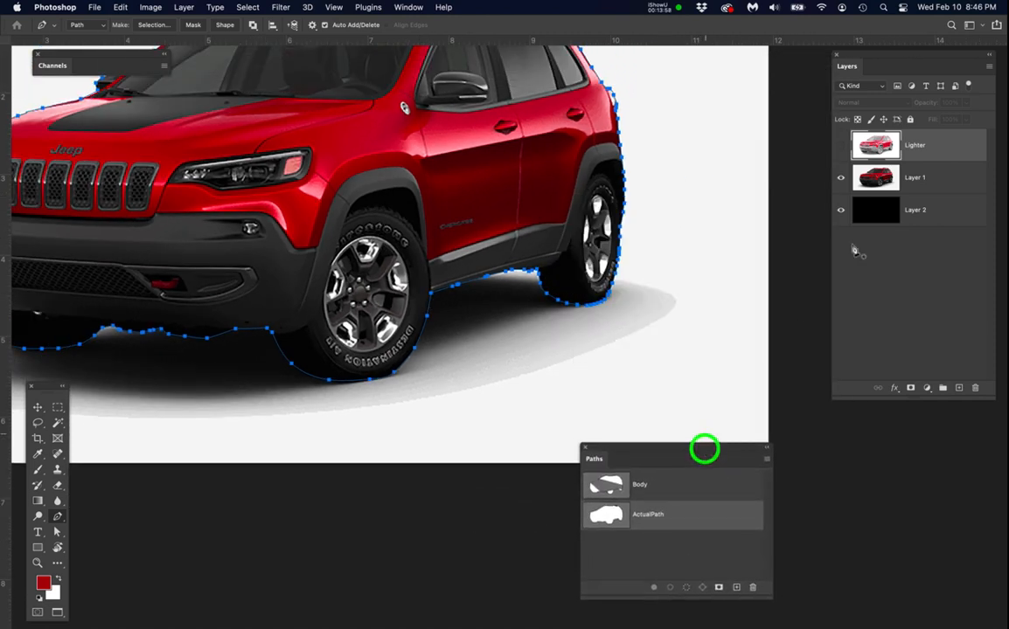
Show the Lighter layer and review the image adjustments available for it.
left_click(942, 146)
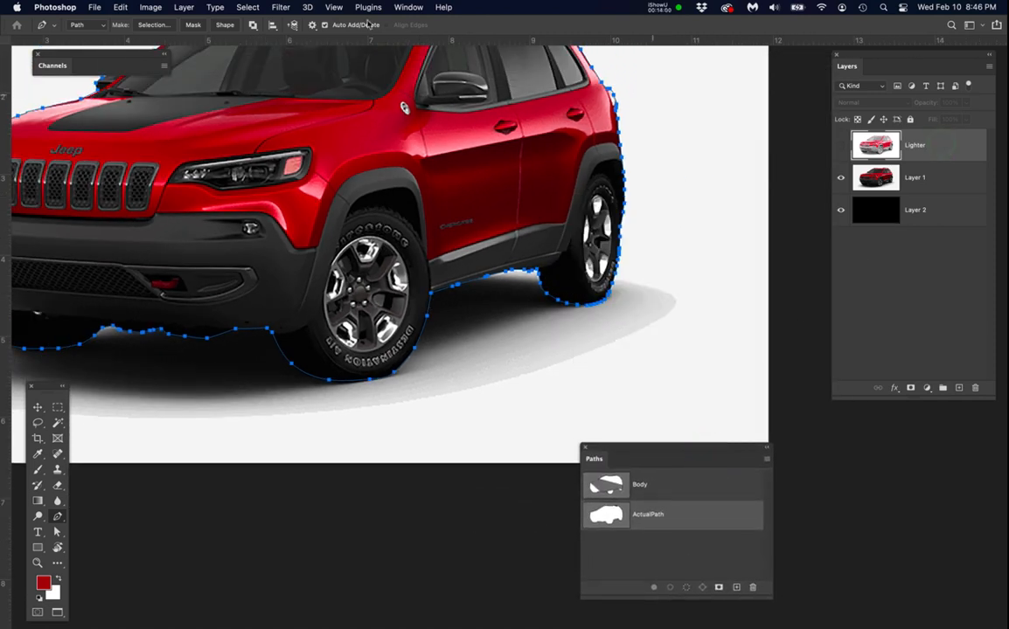
left_click(150, 8)
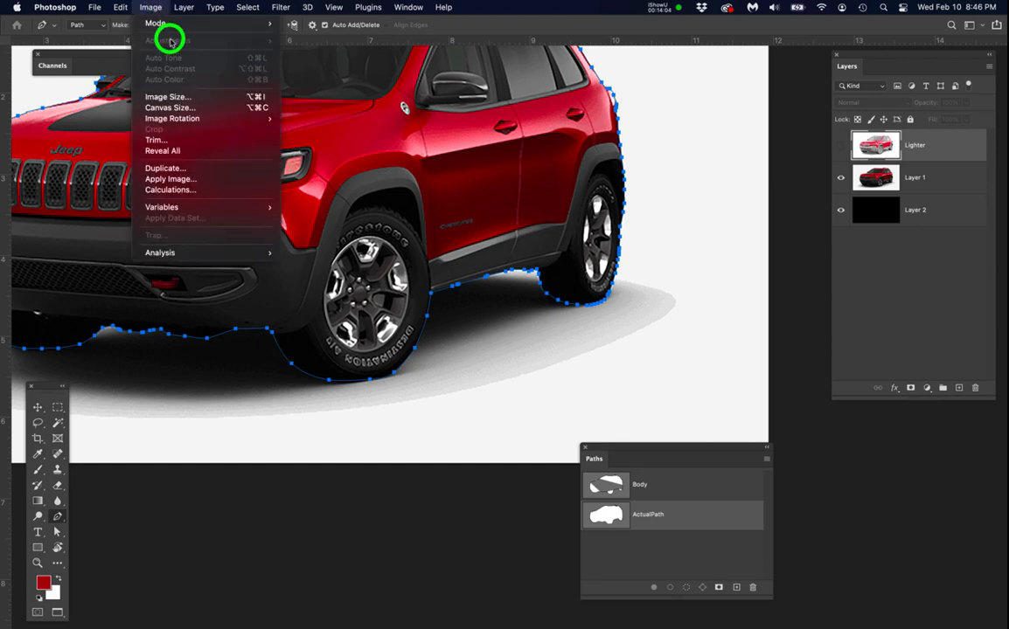
left_click(846, 225)
left_click(840, 150)
left_click(946, 153)
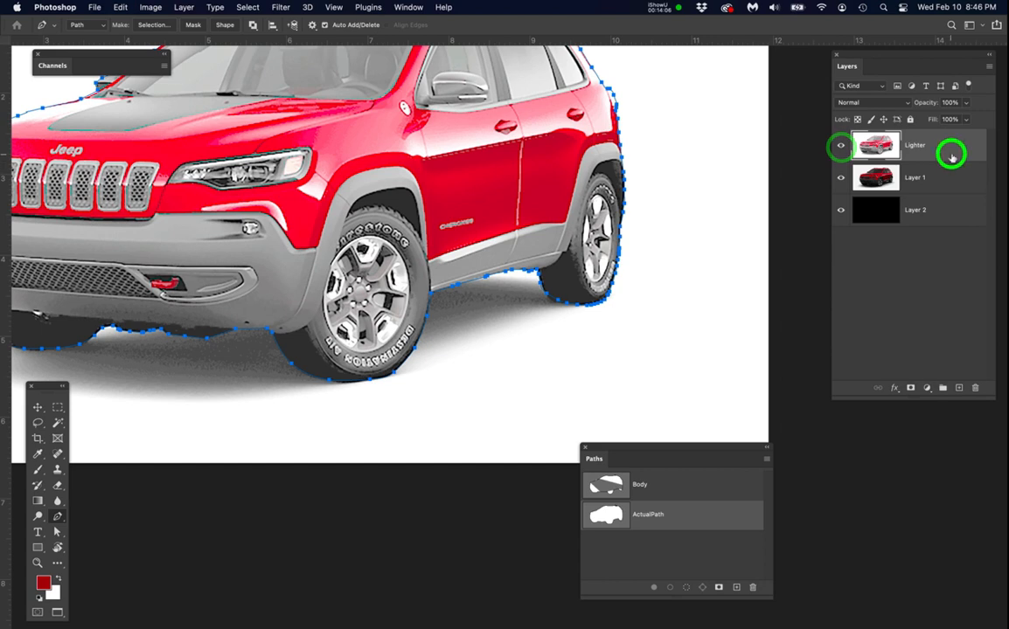
left_click_drag(150, 8, 725, 345)
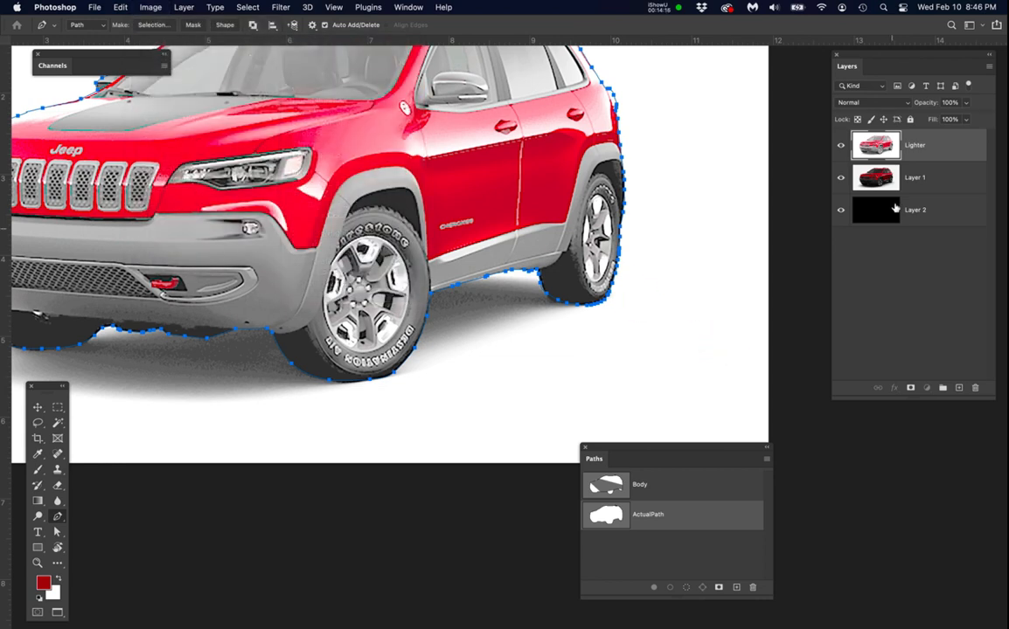
Delete the Lighter layer and save the document.
left_click(958, 152)
left_click_drag(959, 153, 976, 389)
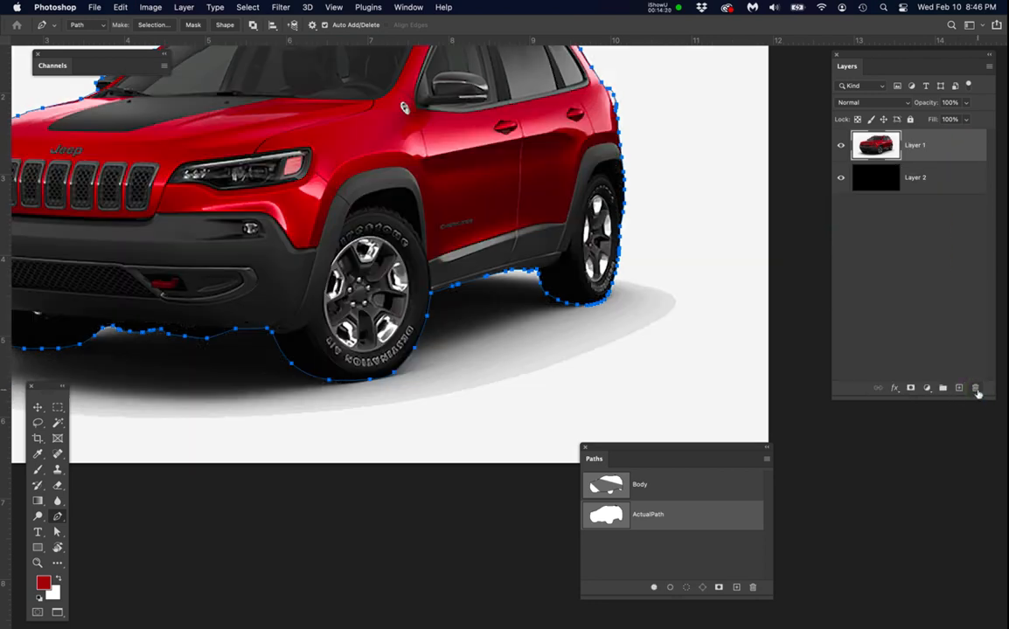
left_click_drag(456, 320, 591, 369)
key("super+s")
Examine the path around the roof rail, the antenna and the openings beneath the rail.
left_click_drag(649, 450, 859, 453)
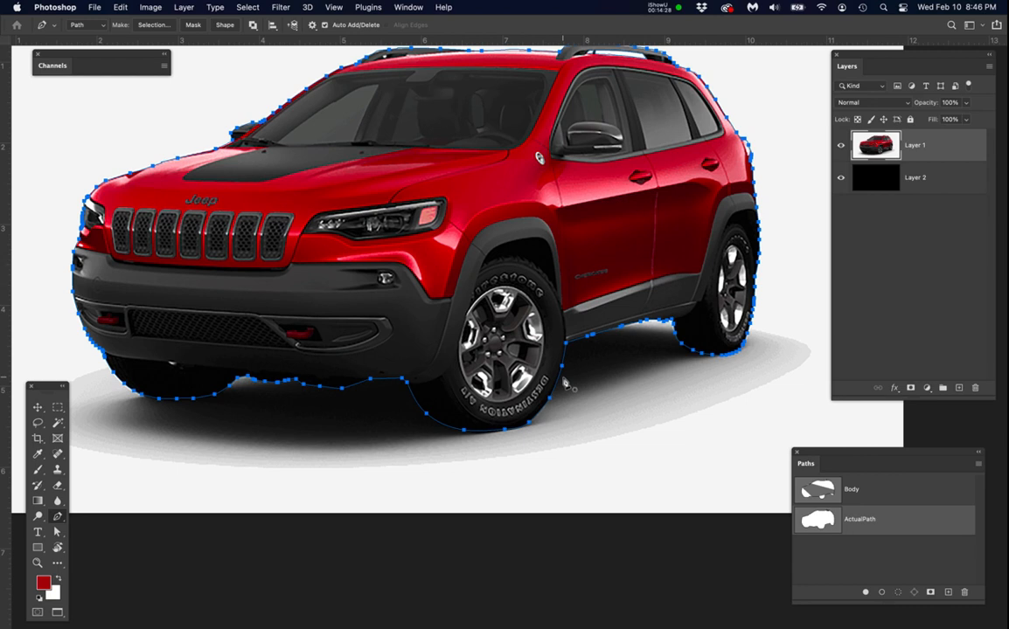
scroll(564, 383, "down", 3)
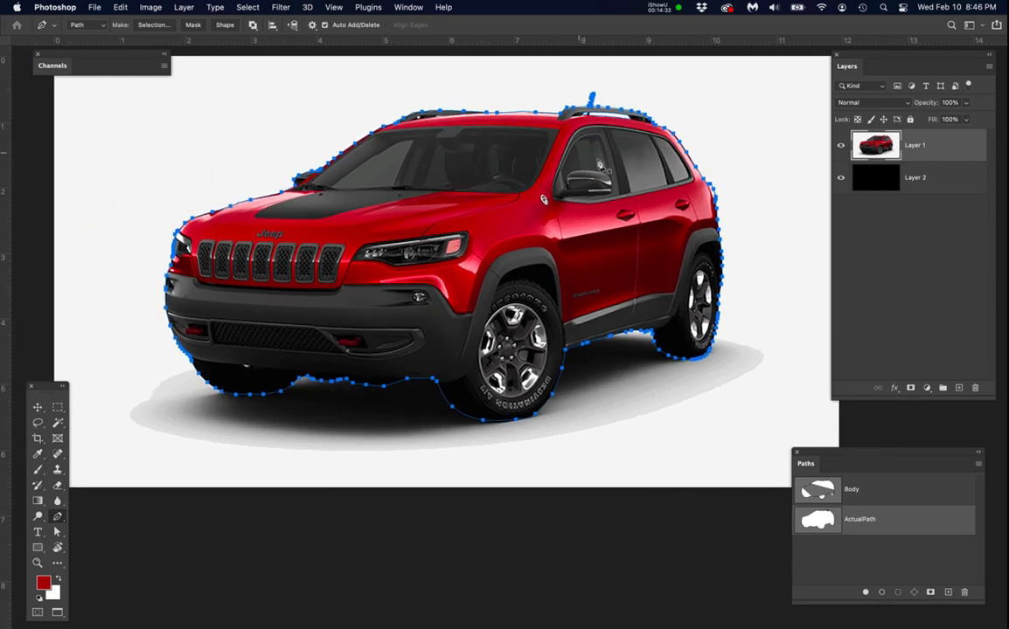
scroll(617, 113, "up", 8)
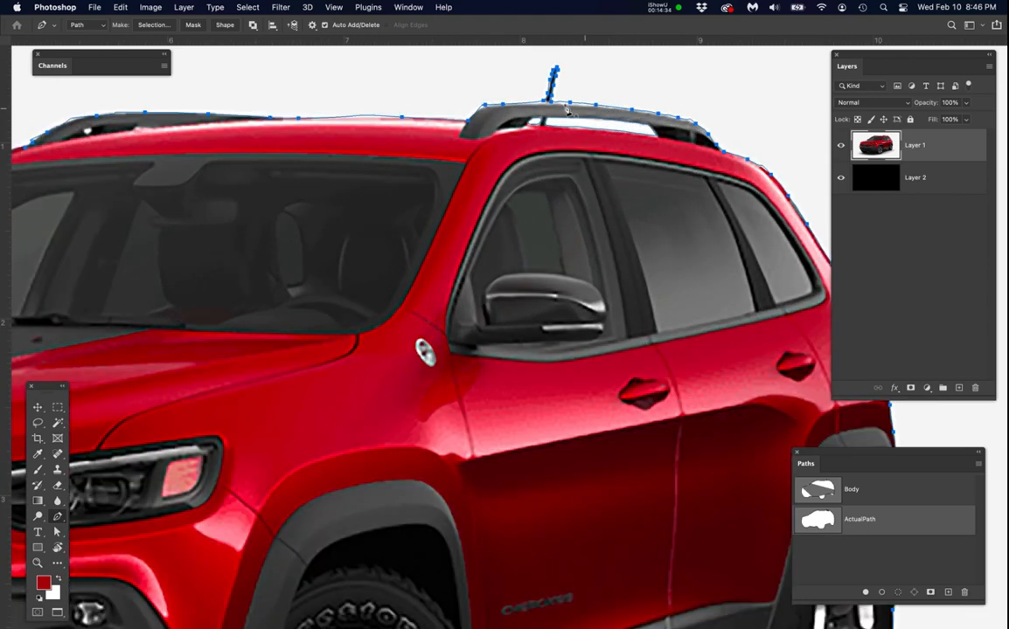
scroll(562, 116, "up", 5)
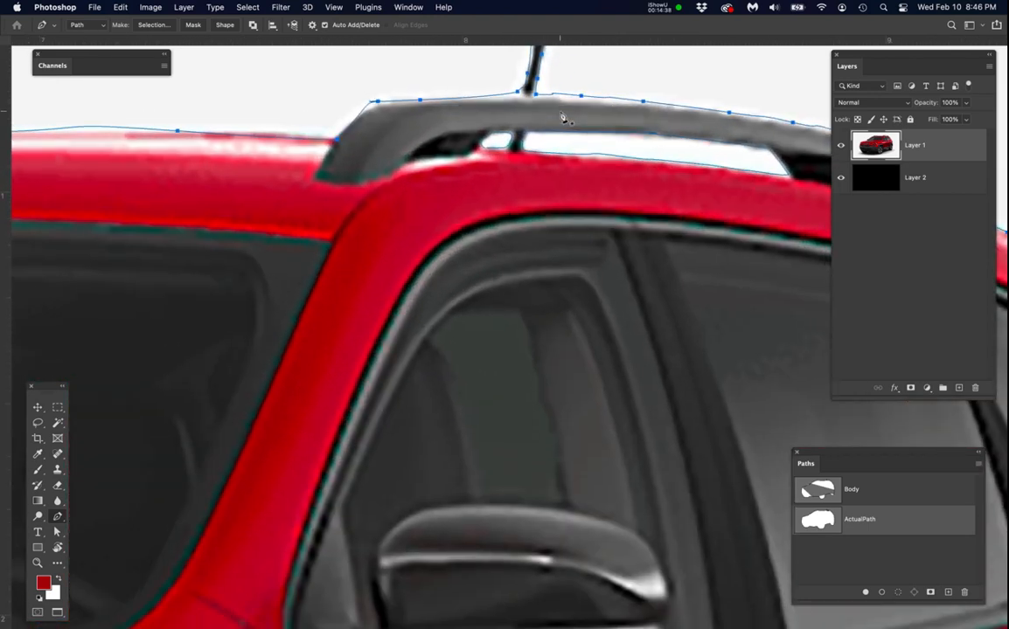
scroll(562, 116, "down", 3)
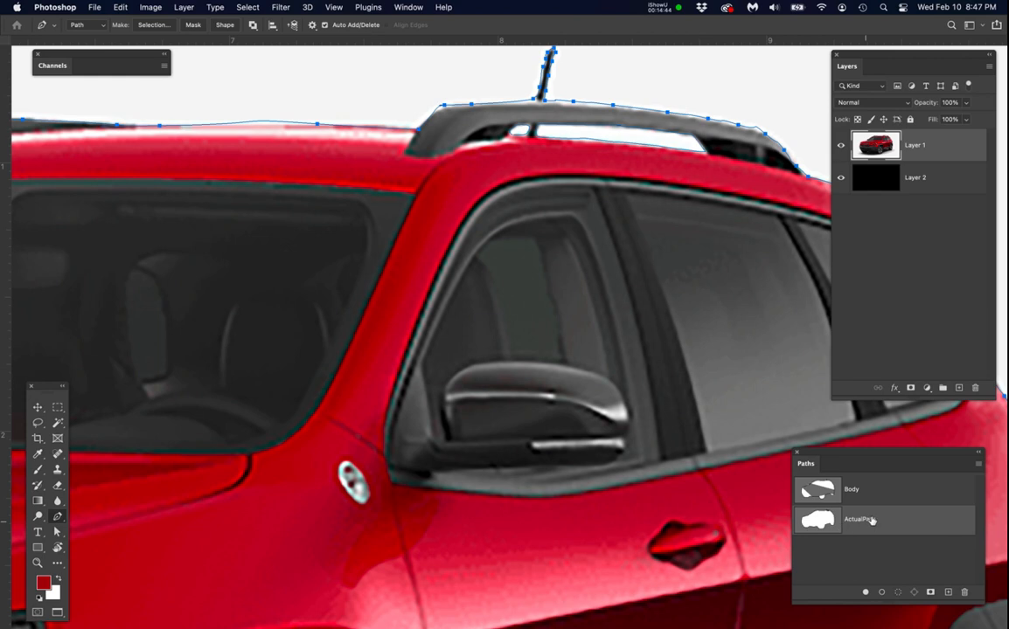
left_click_drag(846, 461, 553, 233)
scroll(588, 150, "up", 2)
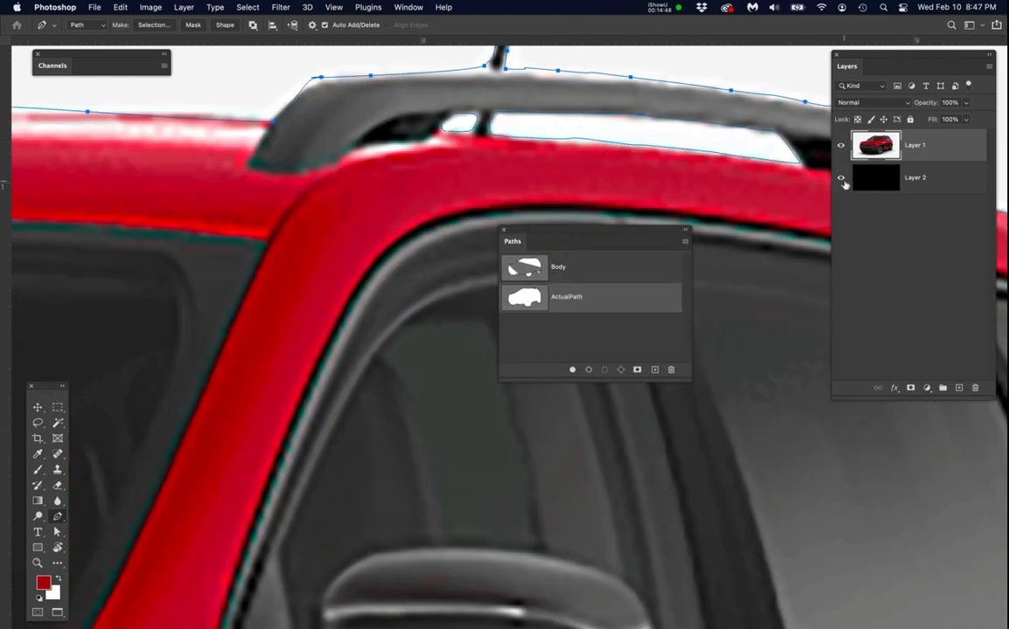
Hide Layer 1 and inspect the whole ActualPath outline against the black layer for gaps.
left_click(841, 145)
scroll(464, 168, "down", 3)
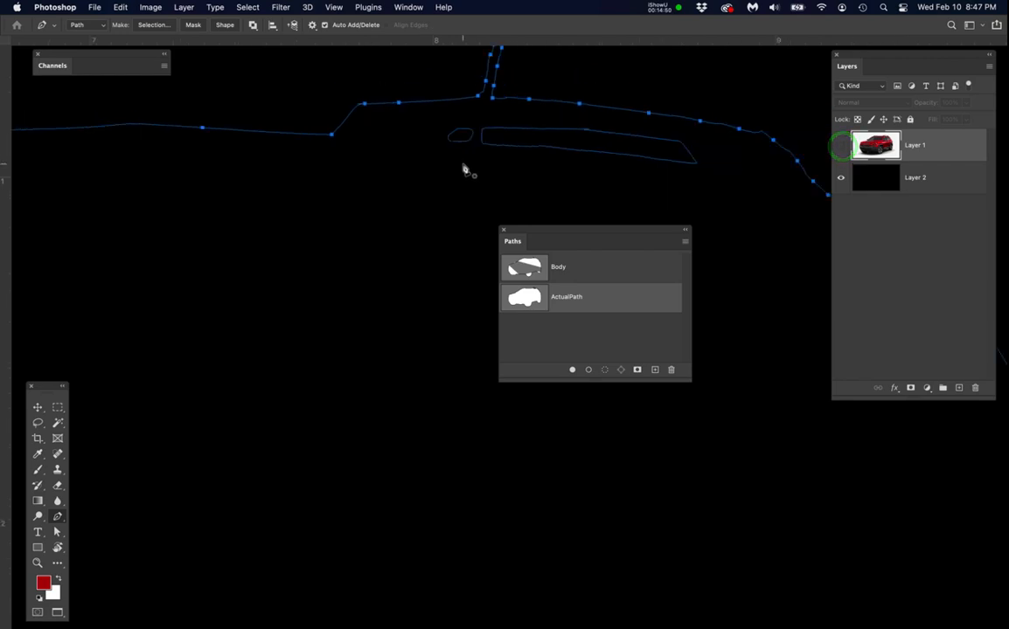
scroll(464, 168, "down", 1)
key("space")
left_click_drag(407, 216, 465, 163)
scroll(394, 216, "down", 3)
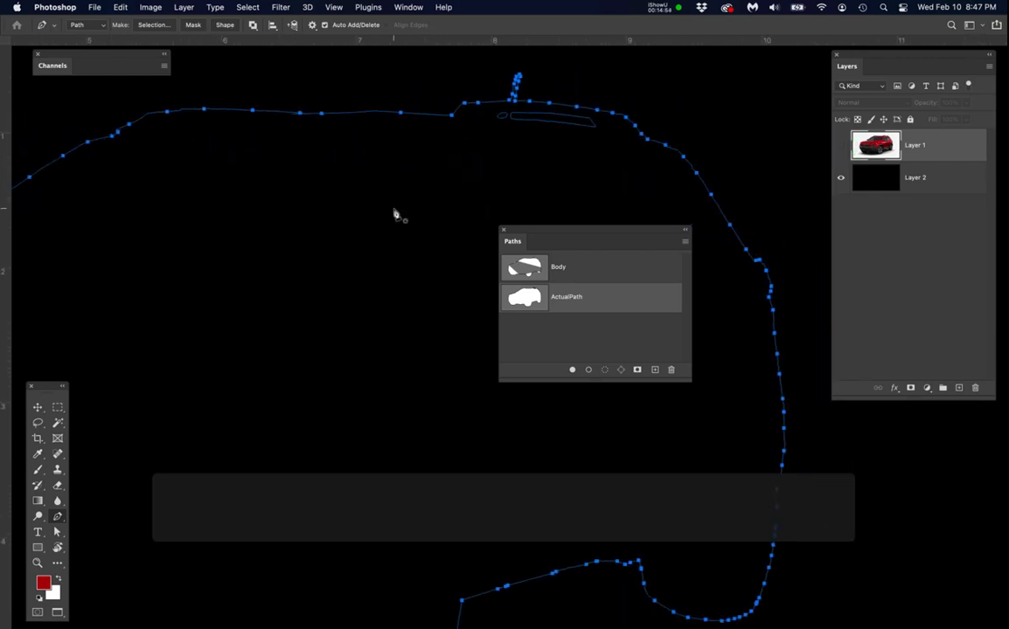
key("space")
left_click_drag(396, 225, 494, 194)
scroll(409, 228, "down", 3)
scroll(411, 228, "down", 2)
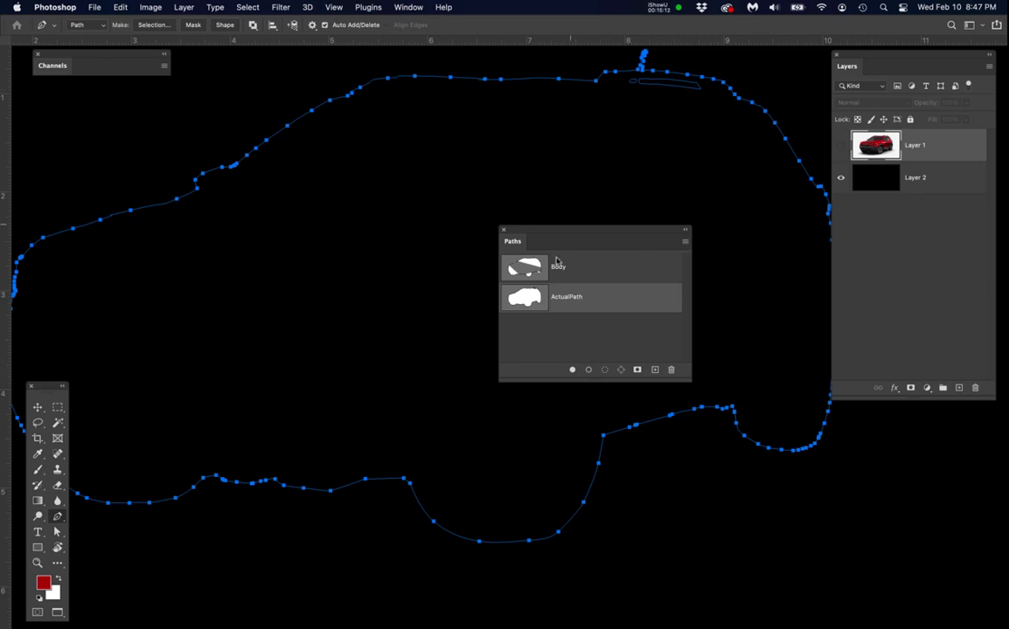
Load ActualPath as a selection, show Layer 1 again and mask that layer with the selection.
left_click(532, 301, "super")
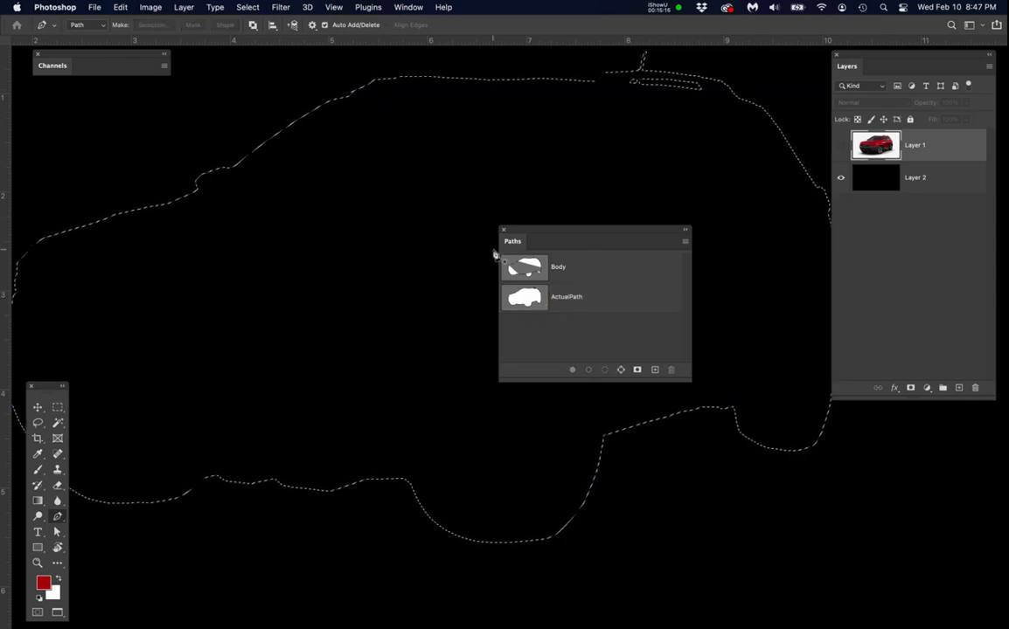
scroll(480, 248, "down", 3, "alt")
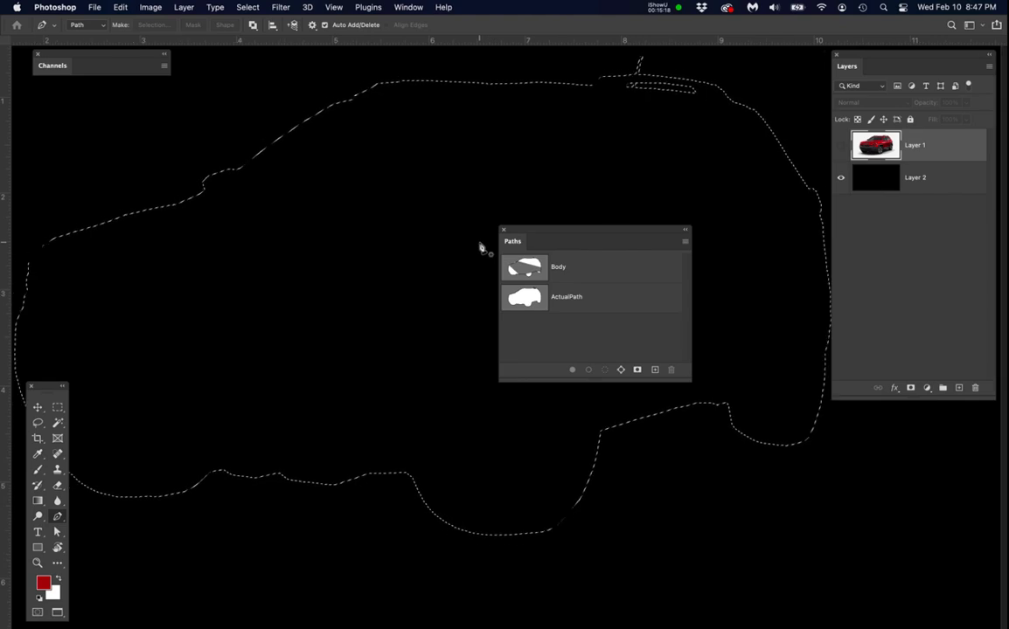
left_click_drag(598, 236, 726, 449)
left_click(841, 147)
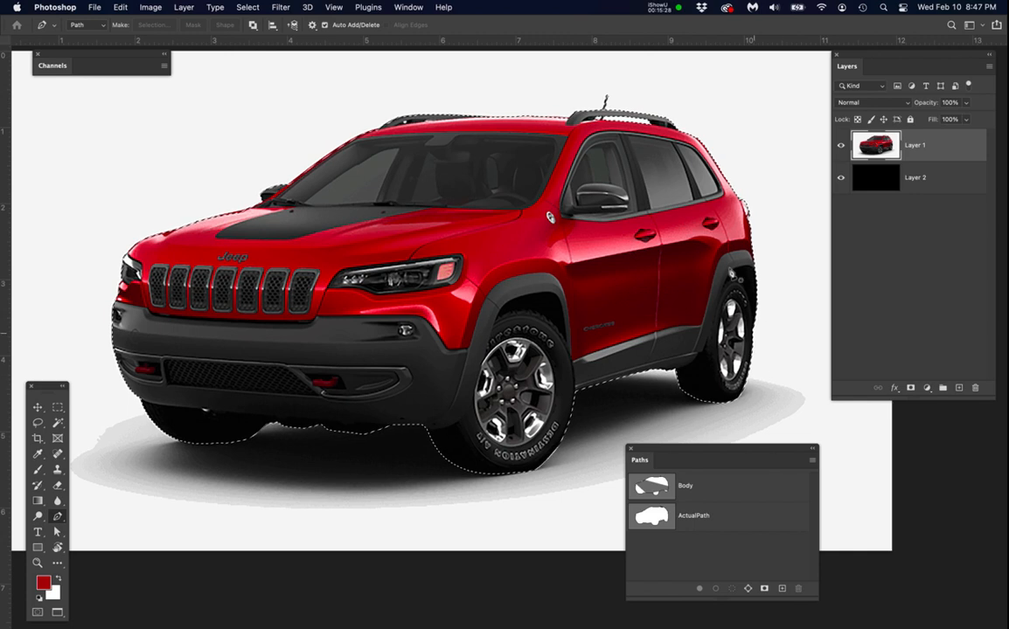
left_click(952, 148)
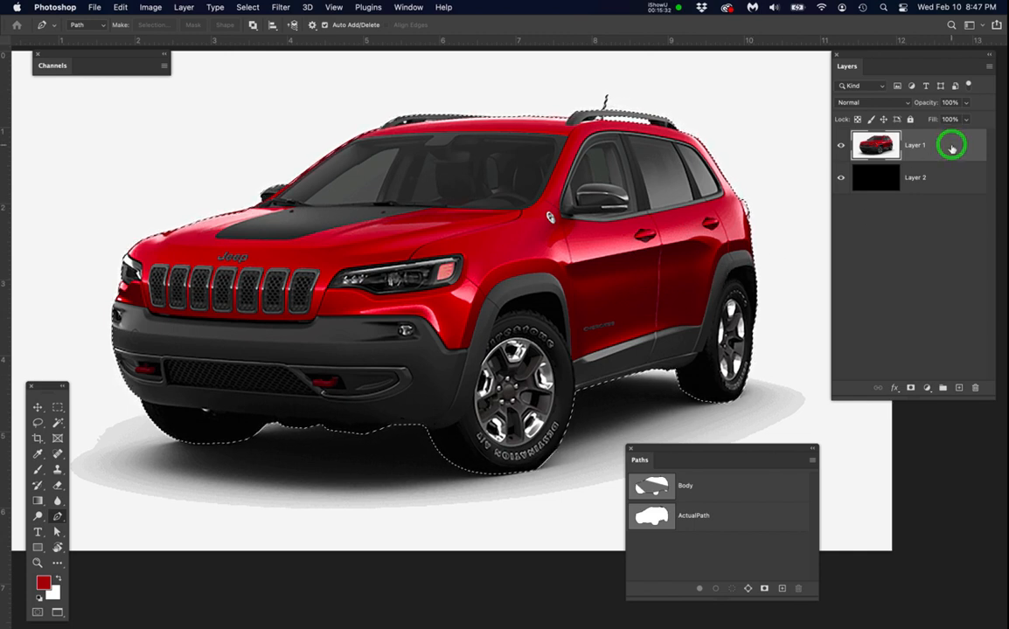
left_click(910, 388)
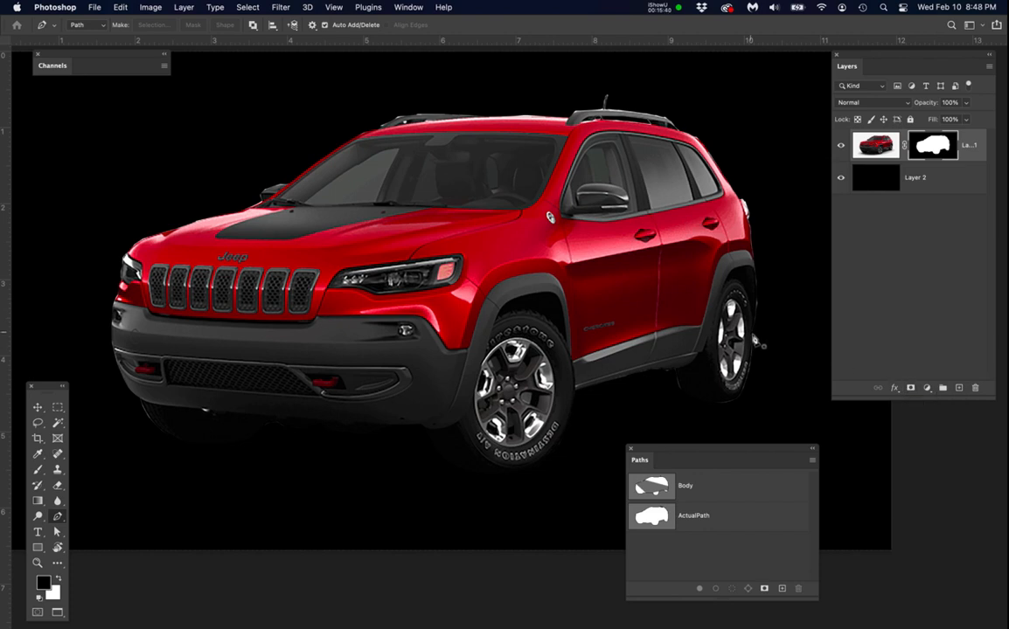
Hide the black Layer 2 and check the masked Jeep against transparency.
left_click(839, 179)
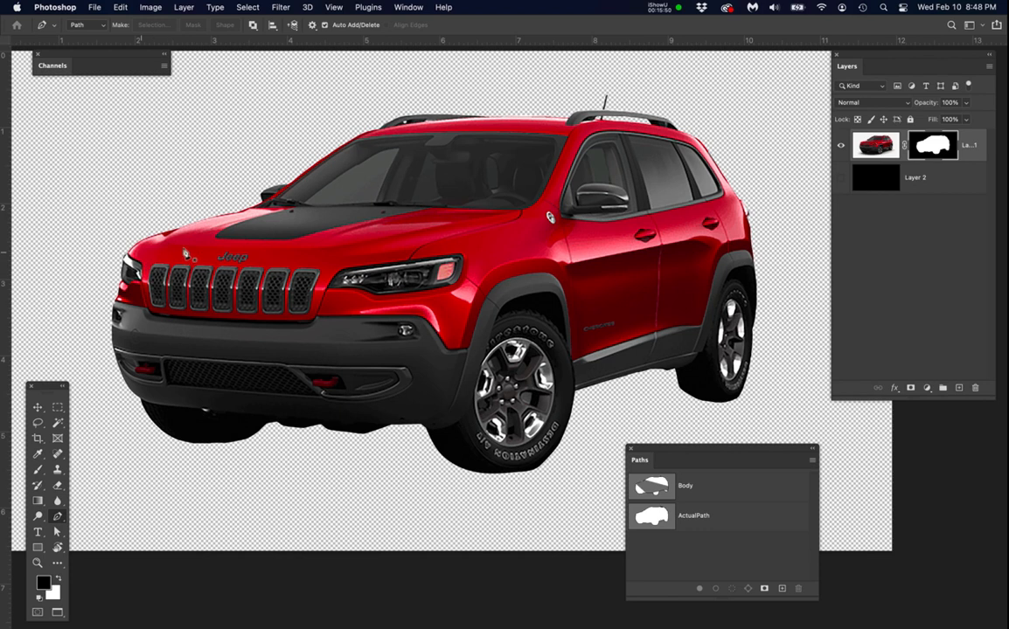
scroll(296, 187, "up", 3)
scroll(264, 216, "down", 5)
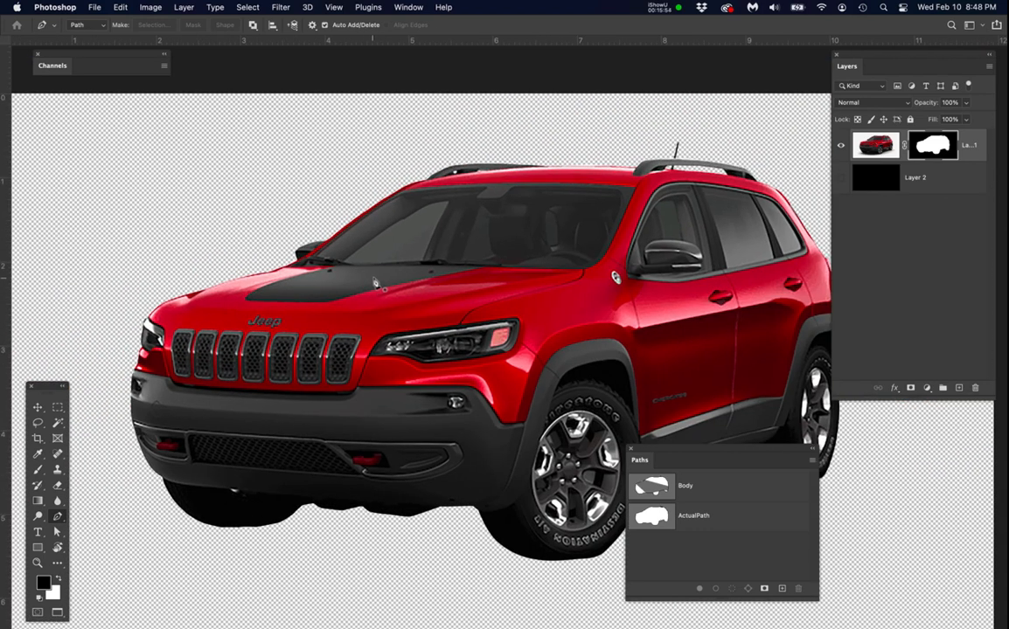
Save the Jeep document and close both it and the path screenshot document.
key("super+s")
key("super+w")
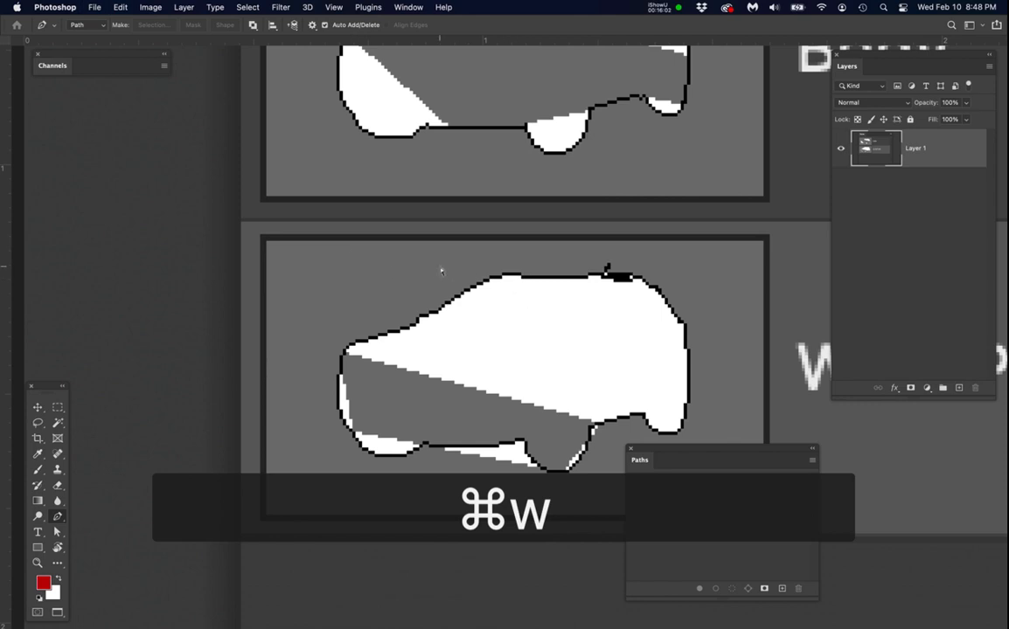
key("super+w")
left_click(622, 306)
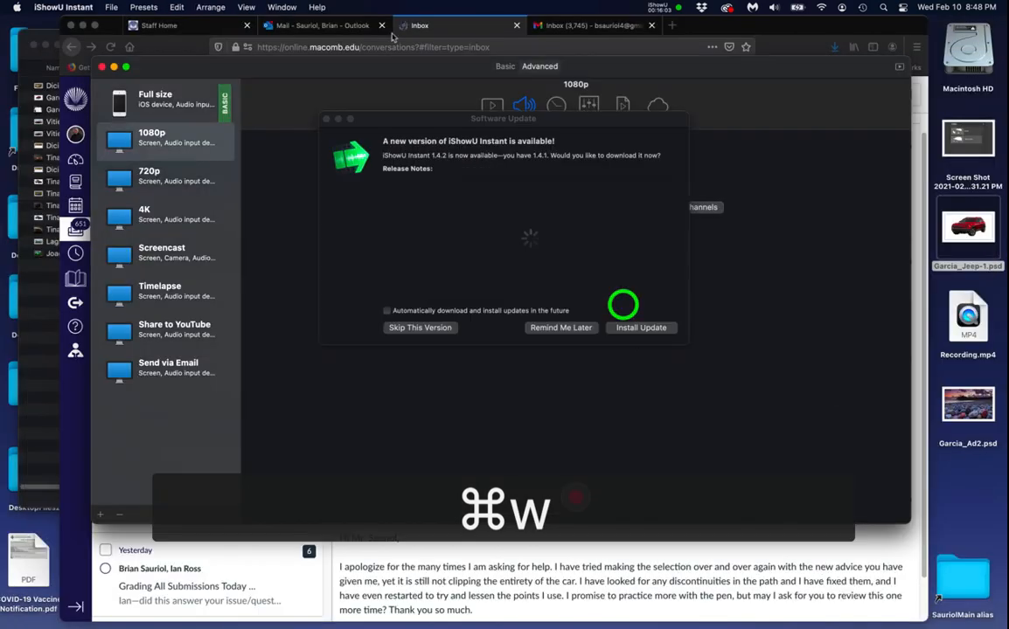
Dismiss the screen recorder's windows, shift the browser window aside and select the Jeep PSD file on the desktop.
left_click(113, 68)
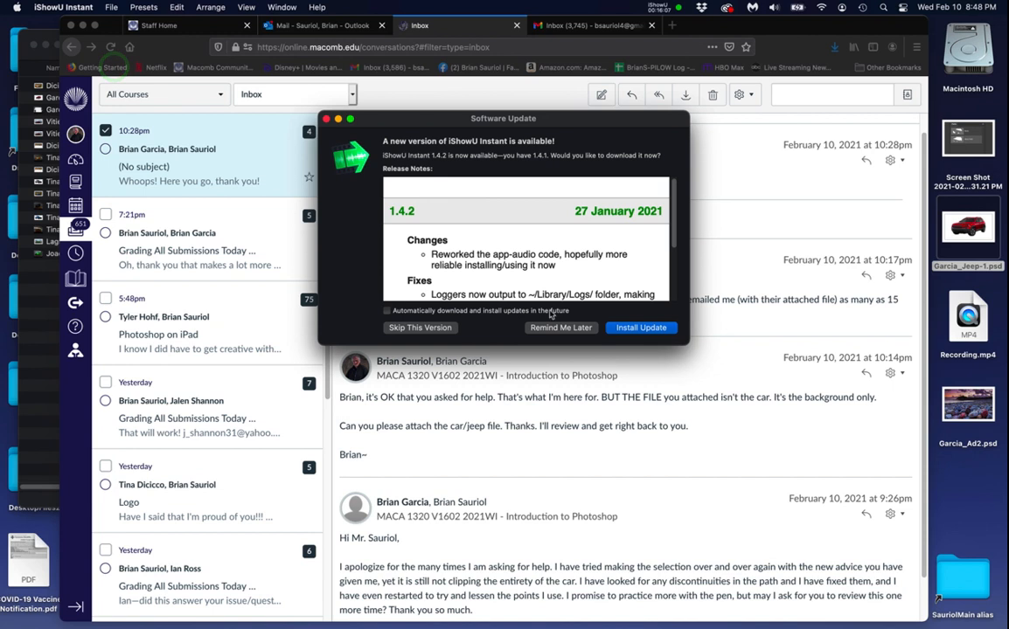
left_click(326, 118)
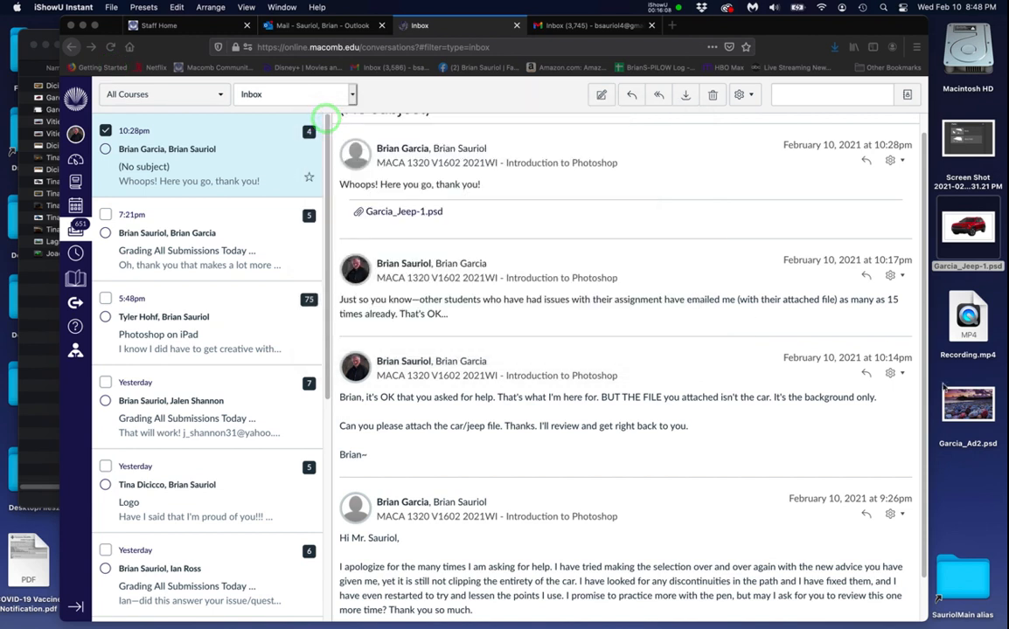
left_click_drag(895, 26, 868, 28)
left_click(966, 274)
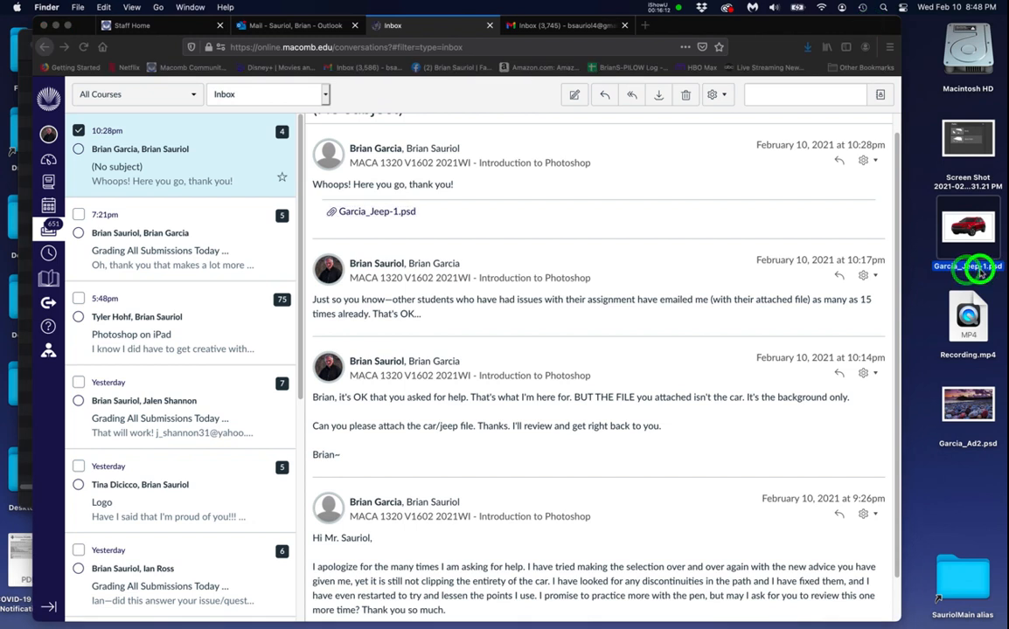
Rename the selected Jeep PSD on the desktop, changing the number at the end of its name to 2.
key("Return")
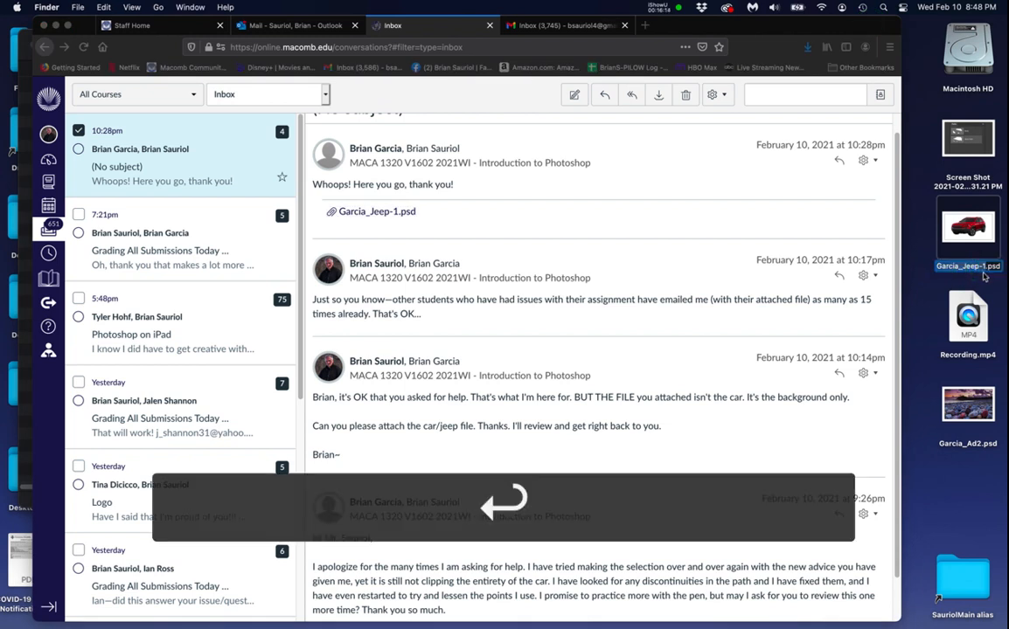
double_click(984, 266)
type("2")
key("Return")
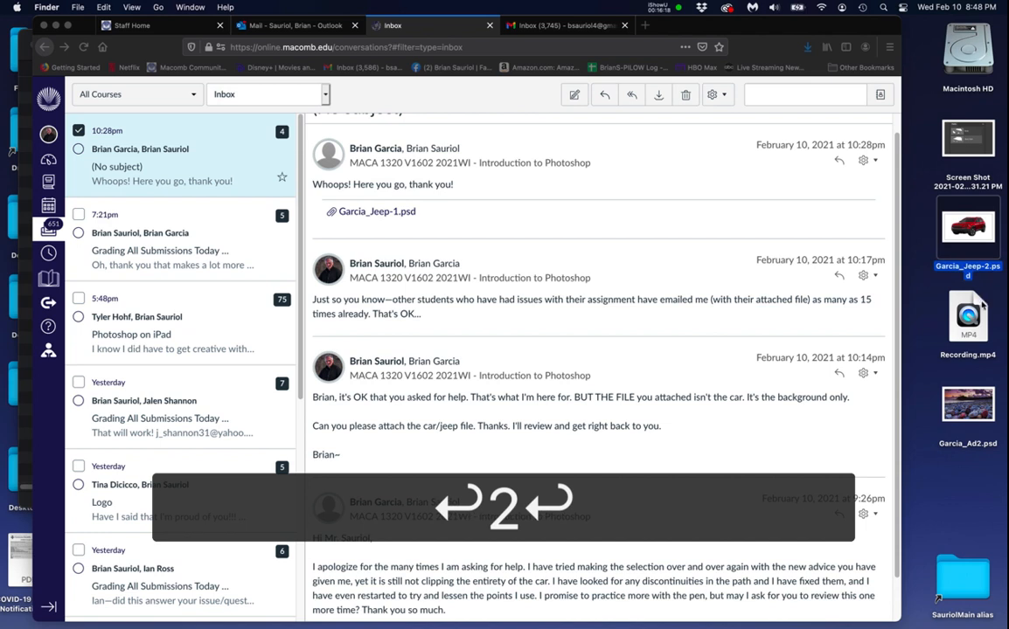
Download the student's original Jeep PSD attachment from the inbox message again and open the copy in Photoshop.
left_click(466, 214)
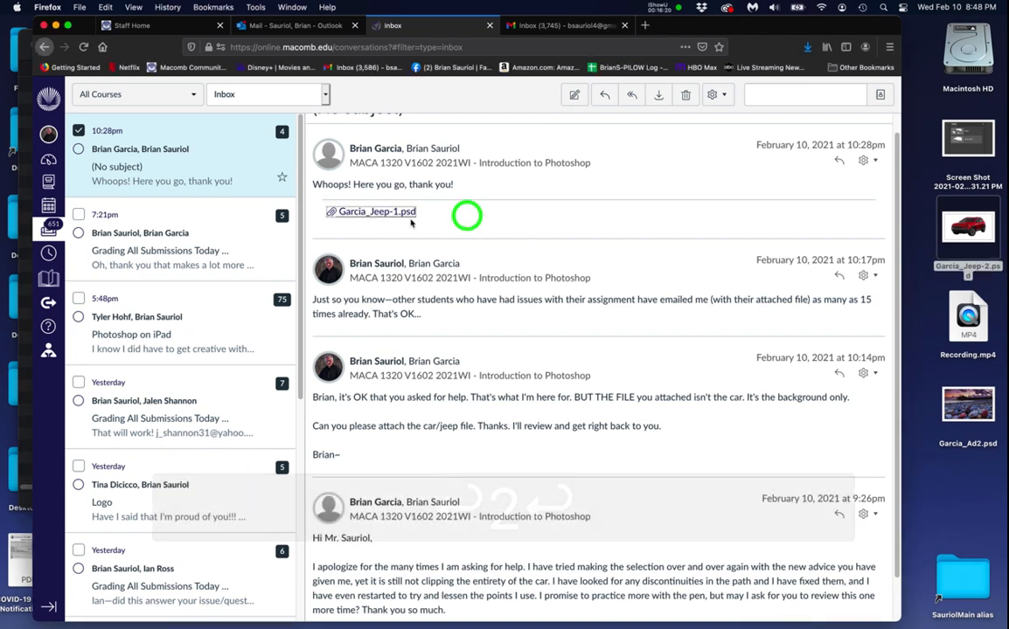
left_click(373, 216)
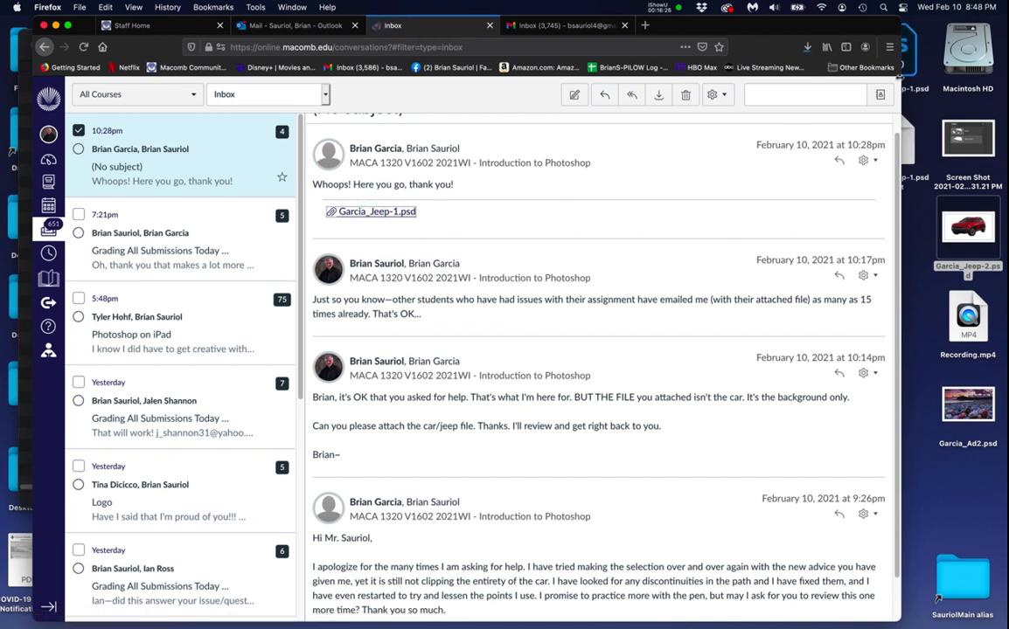
double_click(913, 141)
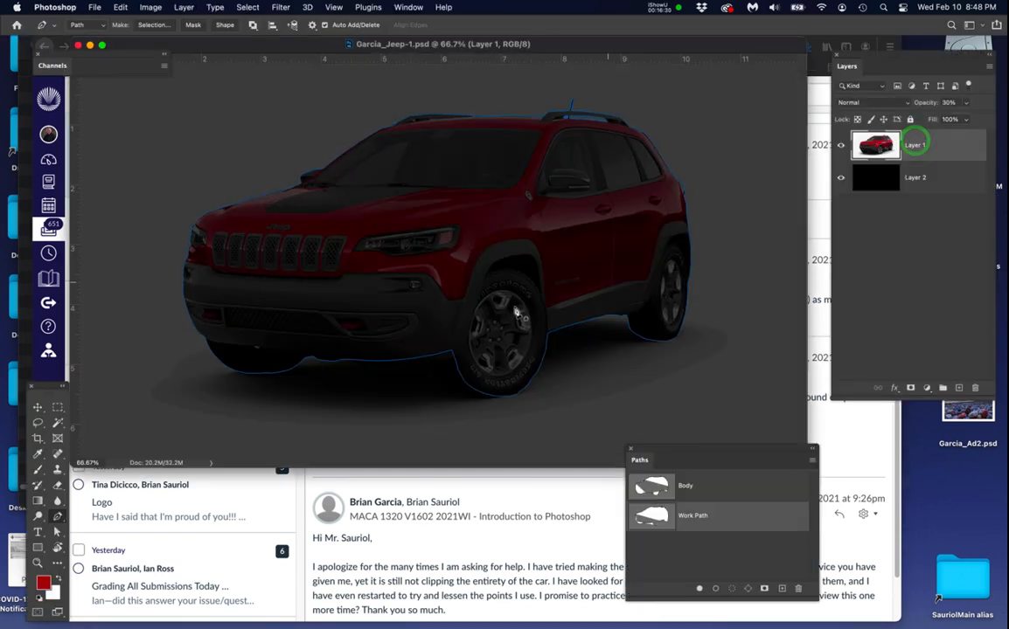
Switch the document to full-screen mode and place the Paths panel beneath the Channels panel, clear of the Jeep.
left_click_drag(699, 455, 745, 454)
key("f")
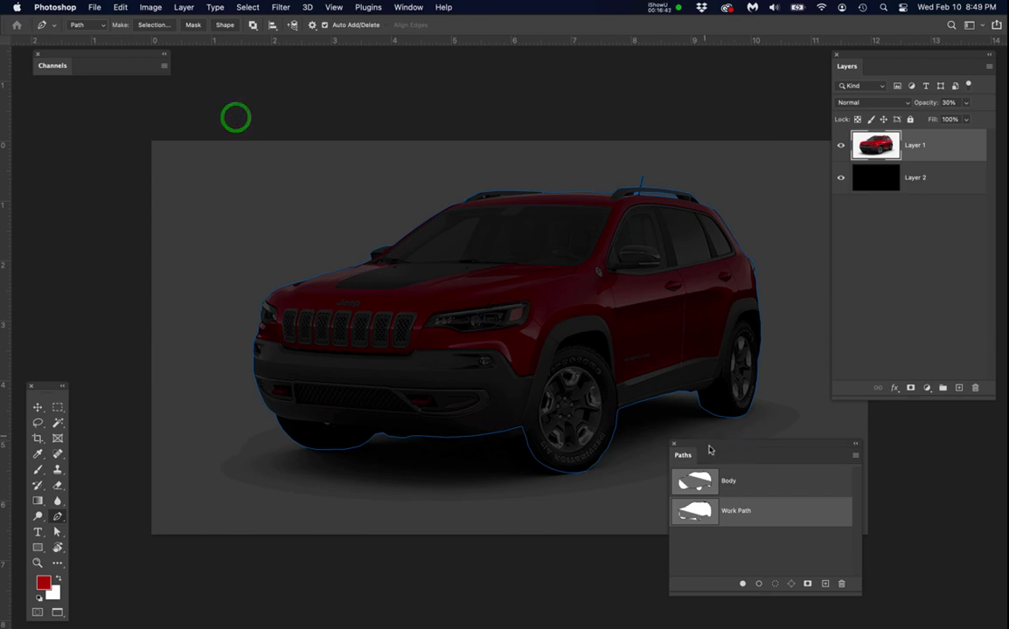
left_click_drag(703, 443, 80, 97)
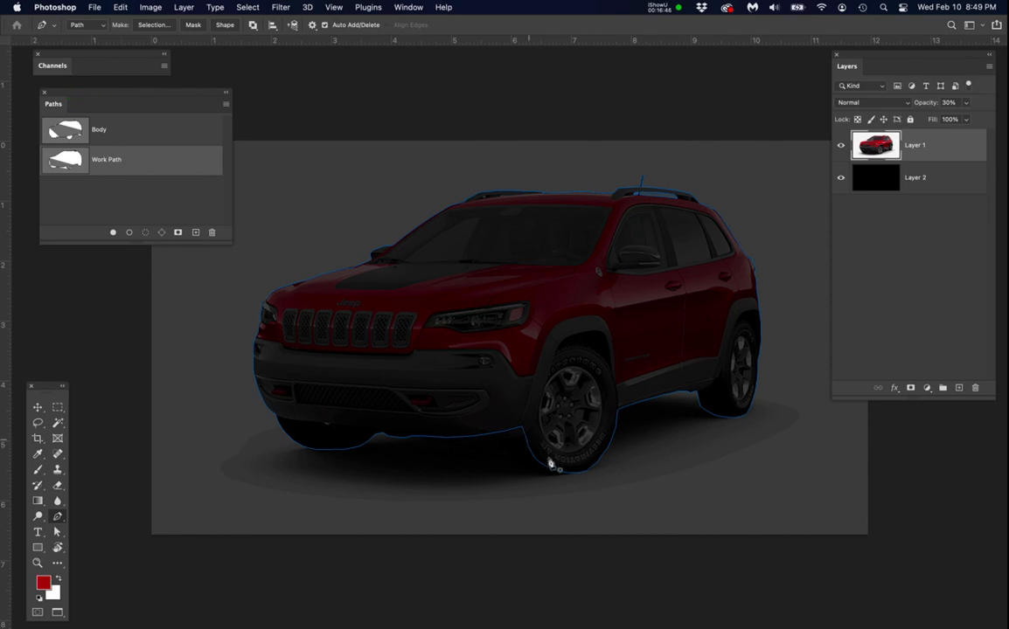
Restore Layer 1 to 100% opacity and duplicate it above the original.
scroll(297, 275, "up", 1)
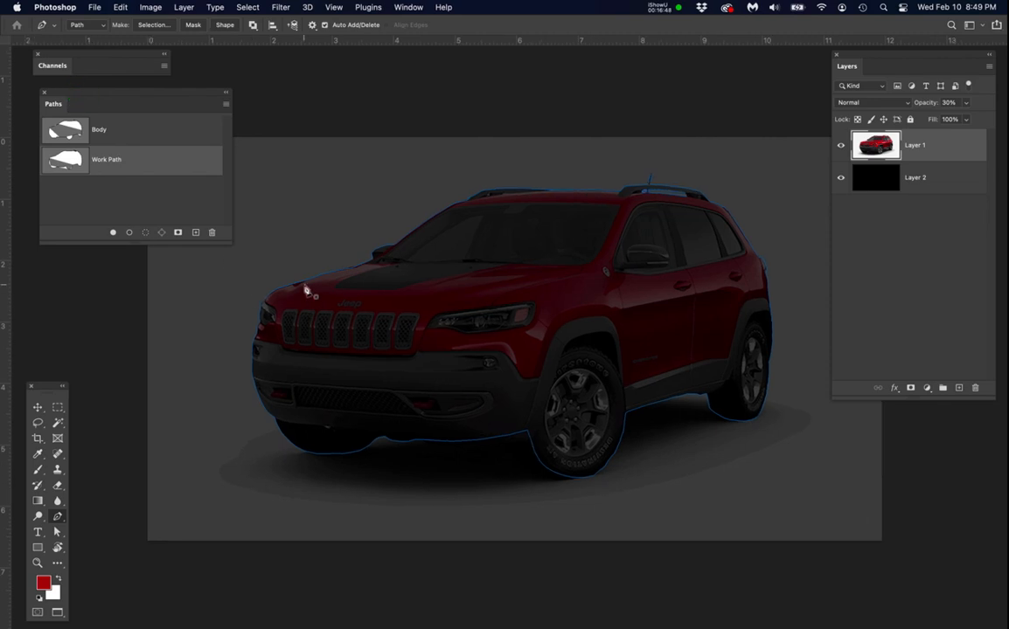
scroll(306, 291, "up", 3)
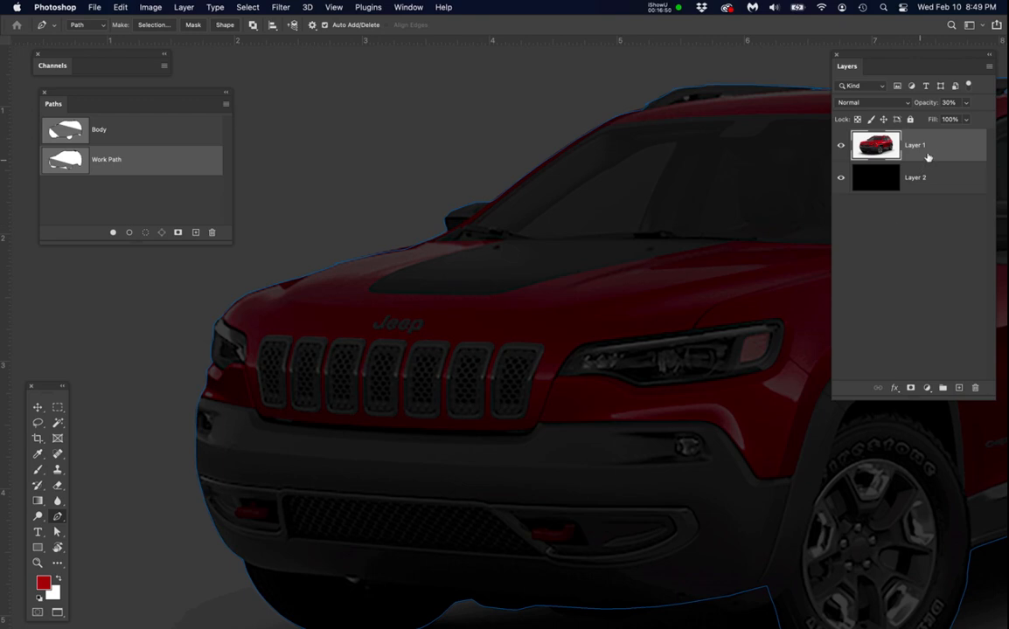
left_click(942, 150)
left_click(966, 107)
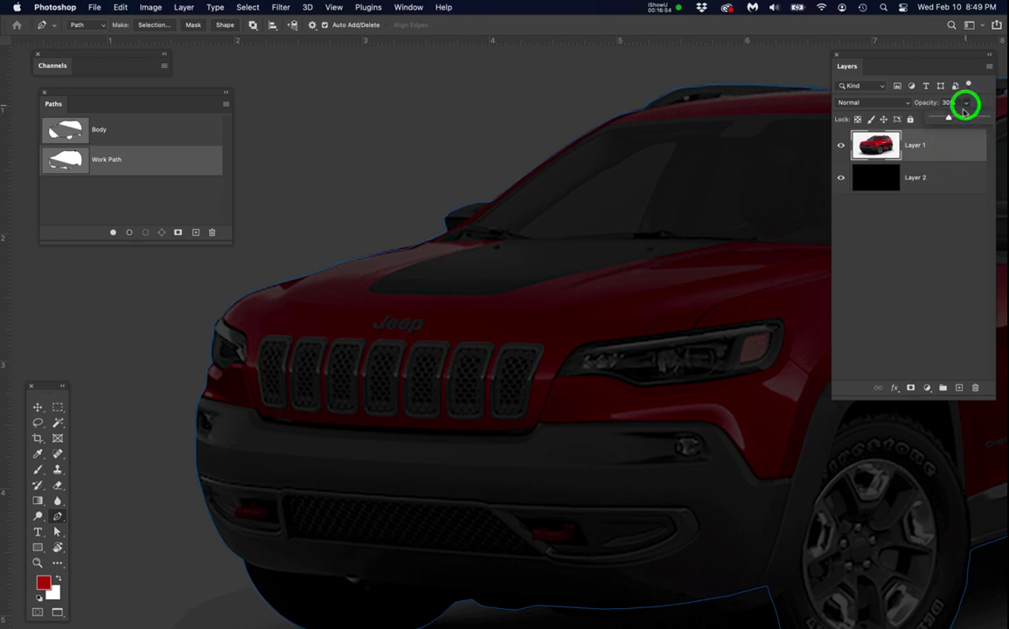
left_click_drag(945, 117, 984, 129)
left_click_drag(931, 183, 959, 388)
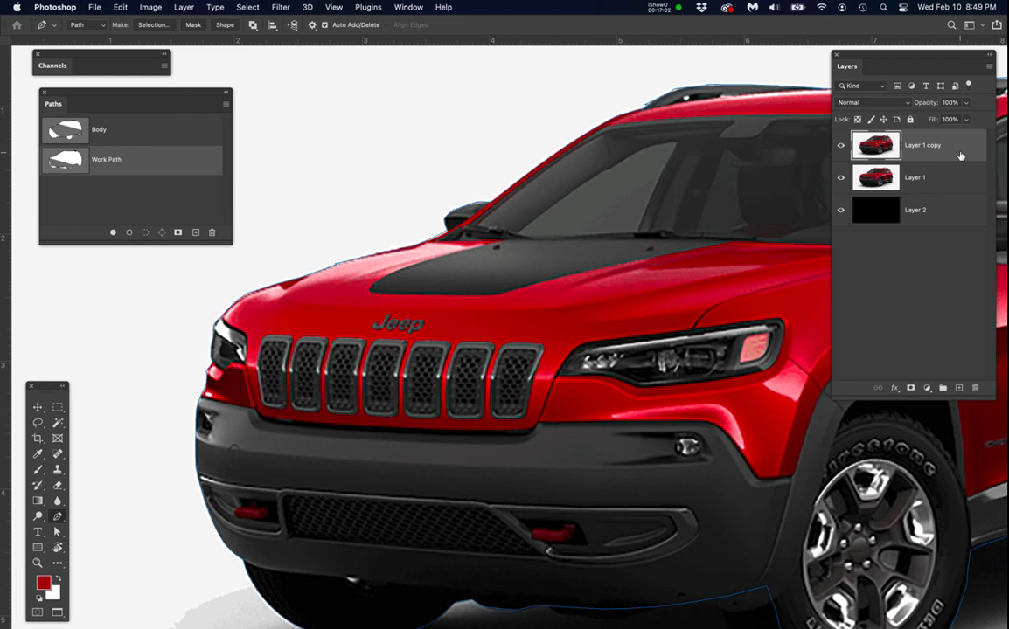
Brighten Layer 1 copy strongly with Levels by lowering the white input level, and hide that layer.
left_click(958, 152)
left_click_drag(146, 7, 653, 97)
left_click_drag(703, 571, 478, 420)
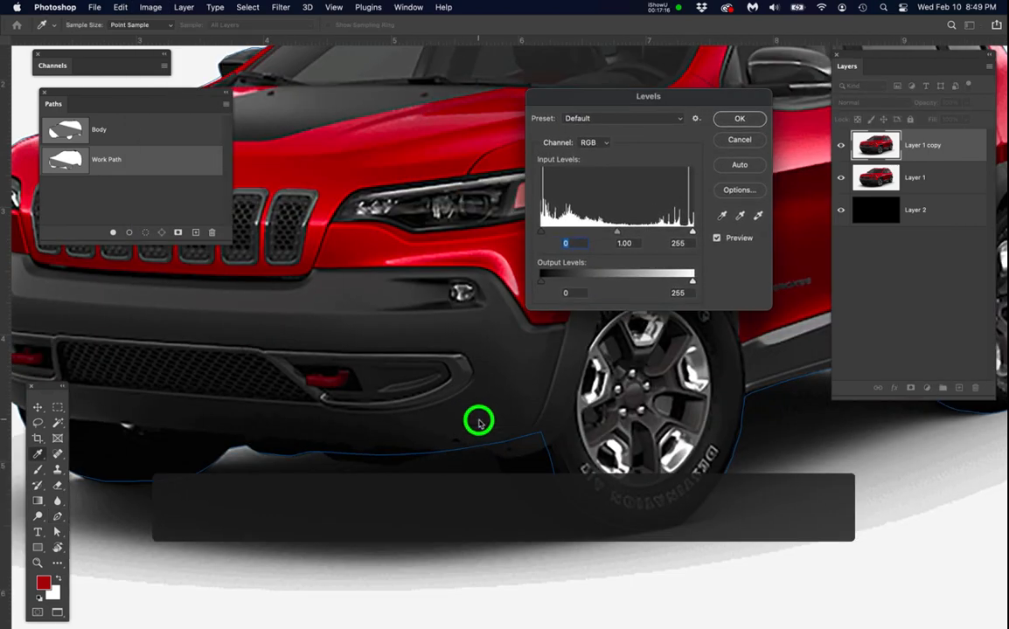
left_click_drag(692, 231, 561, 233)
left_click(738, 119)
left_click(839, 146)
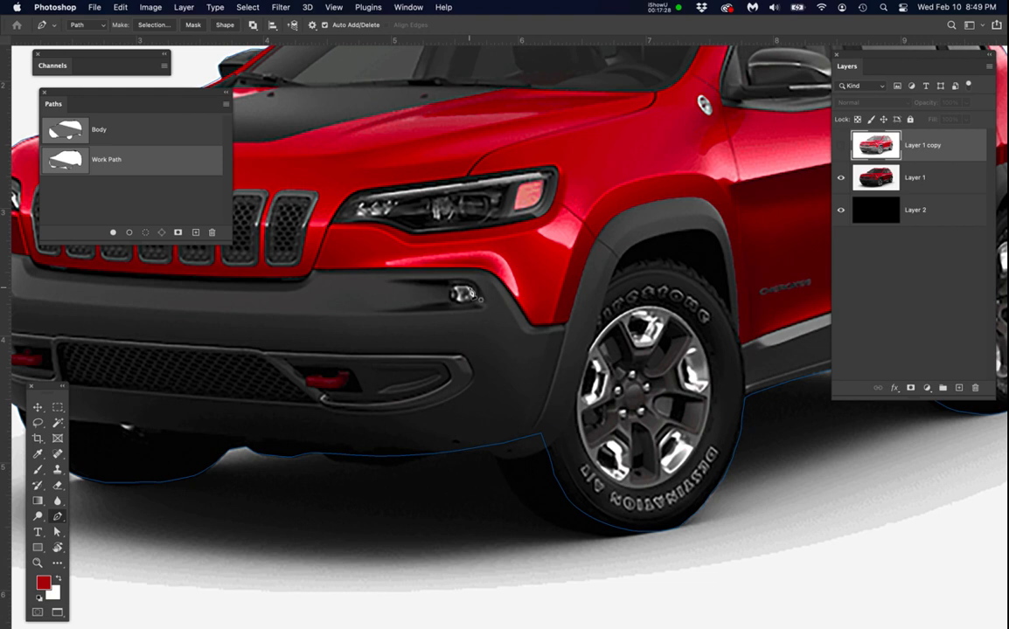
Dim Layer 1 against the black layer by setting its opacity to 27%.
left_click(961, 177)
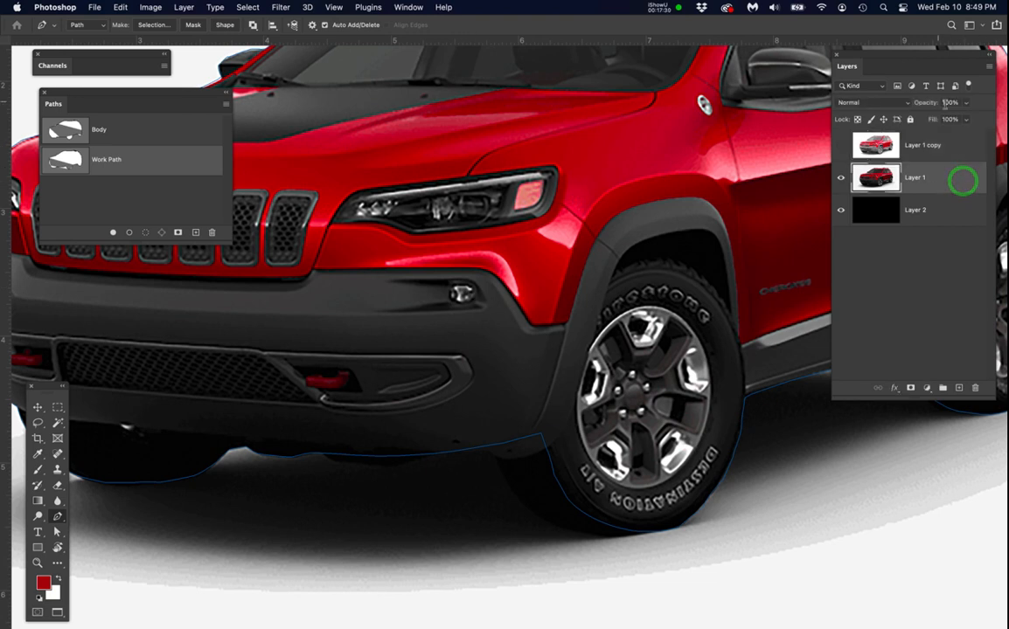
left_click(966, 104)
left_click_drag(965, 120, 931, 118)
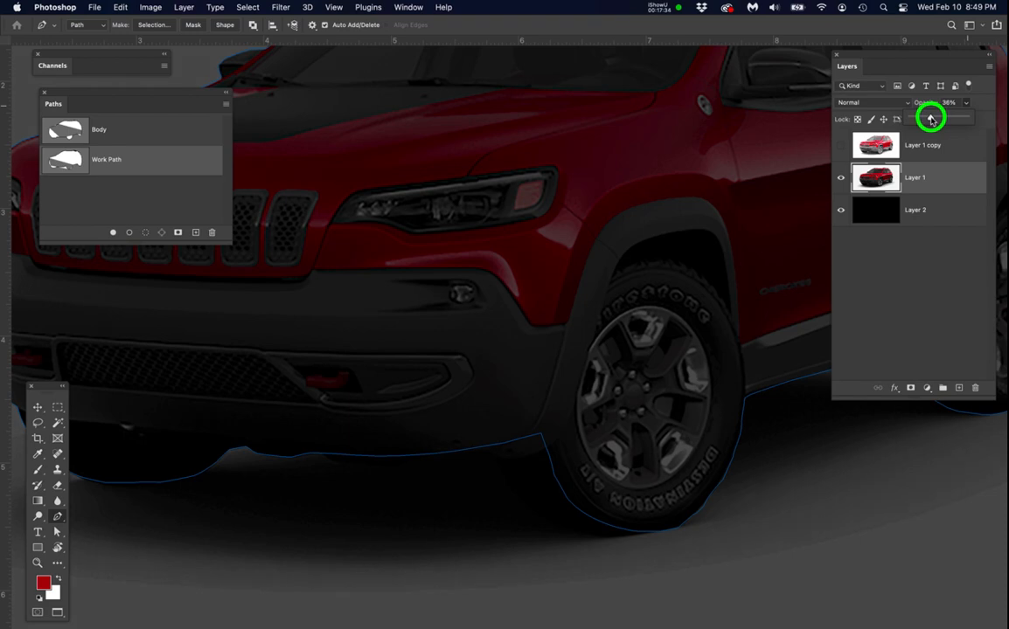
left_click_drag(398, 319, 612, 469)
left_click_drag(491, 369, 539, 393)
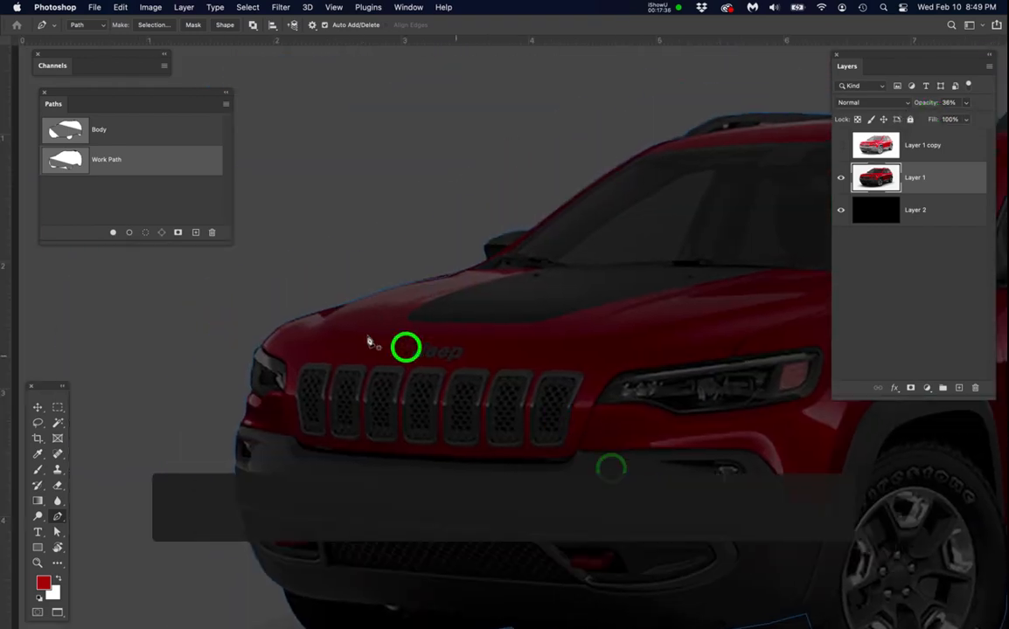
scroll(356, 336, "up", 3)
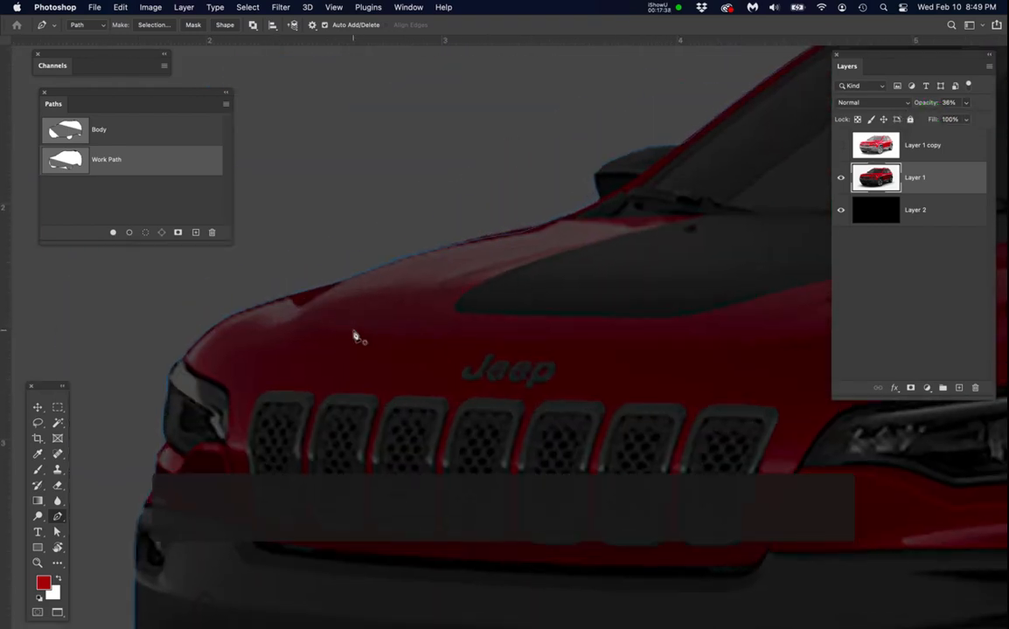
left_click(961, 174)
left_click(967, 105)
left_click_drag(948, 118, 945, 117)
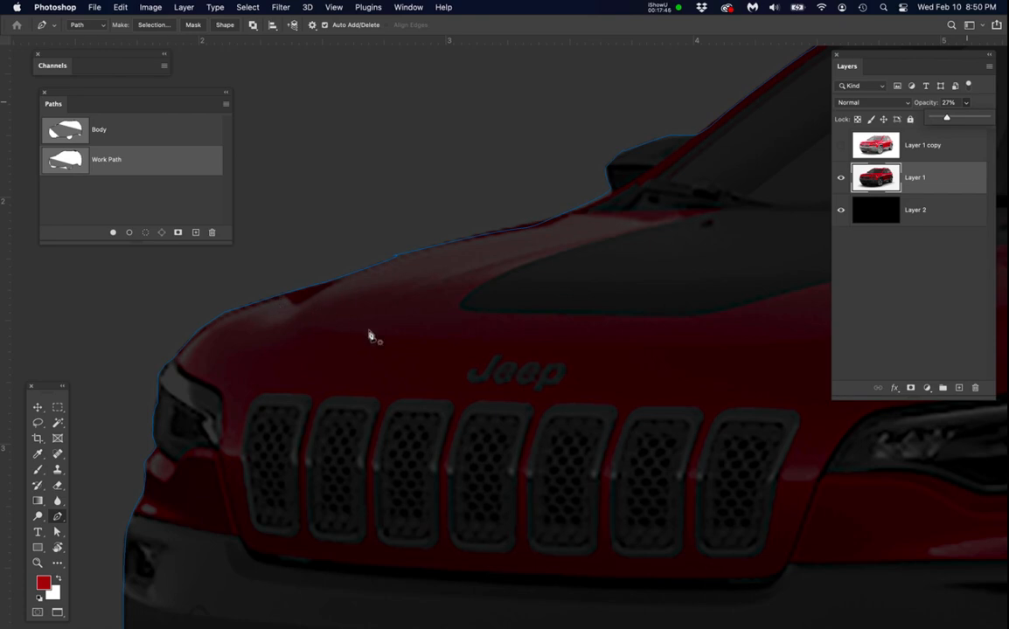
Untangle the loop in the Work Path on the hood's upper edge by shortening the two crossing direction handles.
left_click(404, 259)
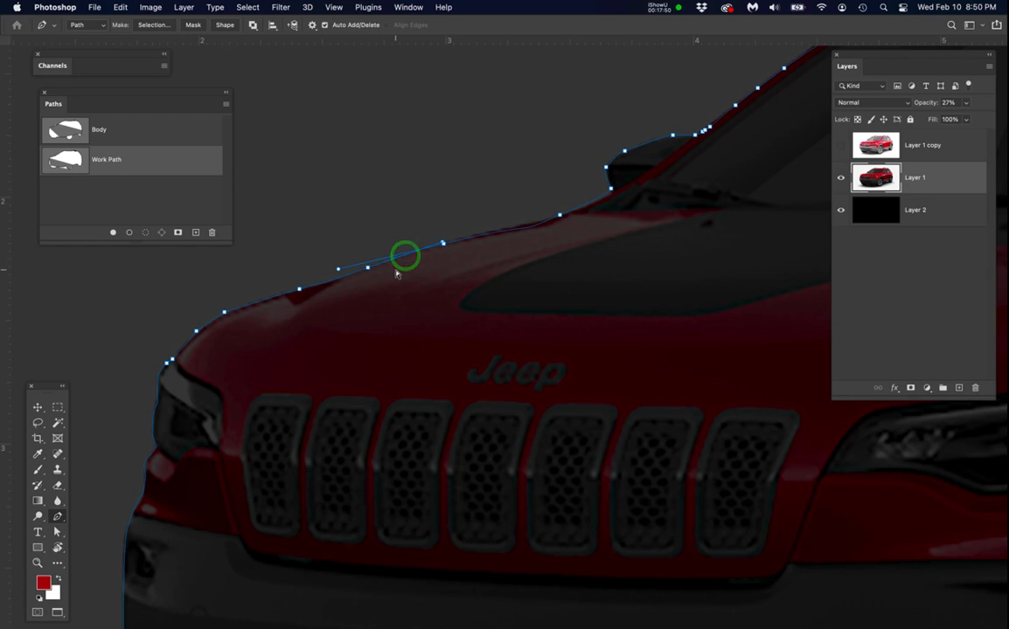
scroll(399, 271, "up", 5)
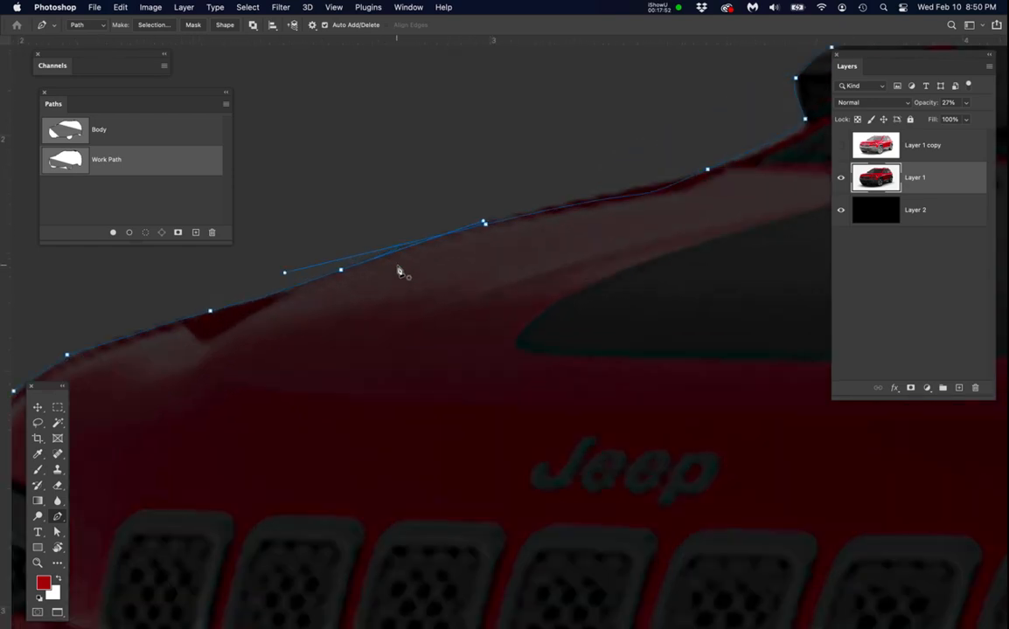
scroll(399, 272, "down", 2)
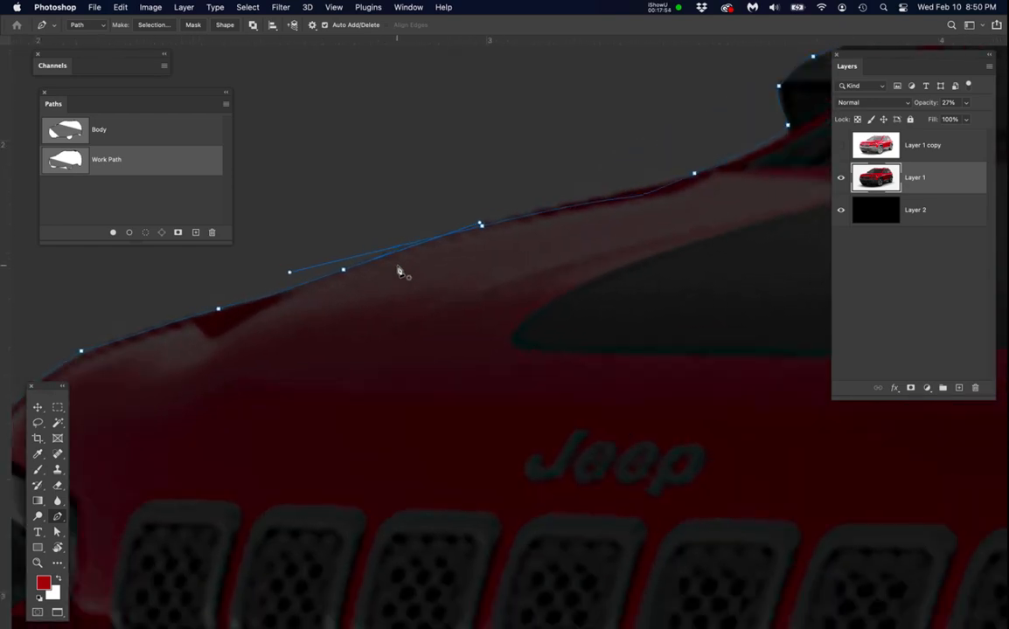
left_click(418, 209, "super")
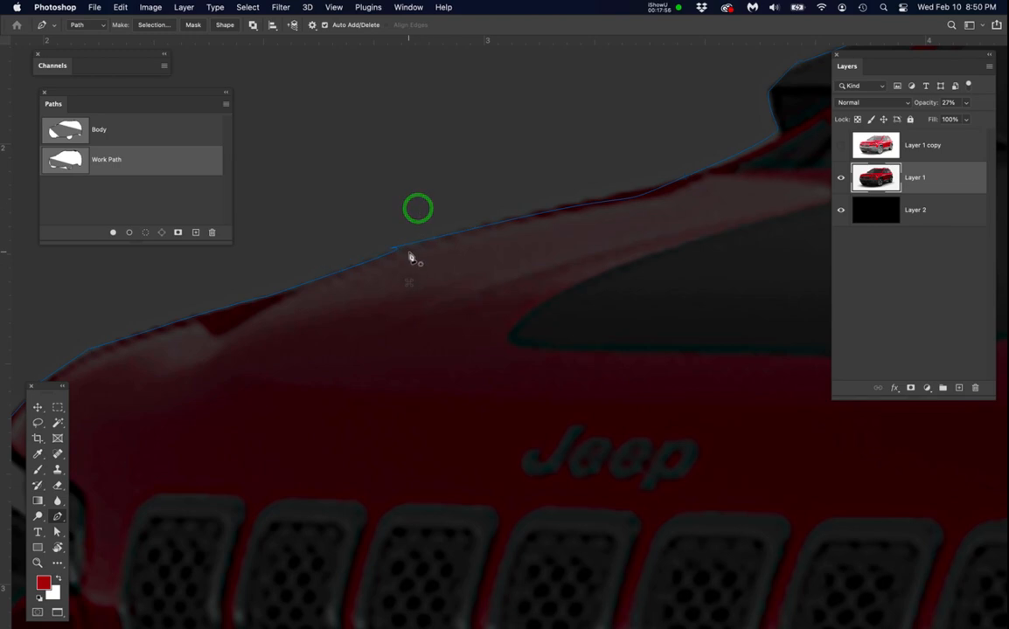
scroll(409, 258, "up", 5)
scroll(361, 245, "up", 4)
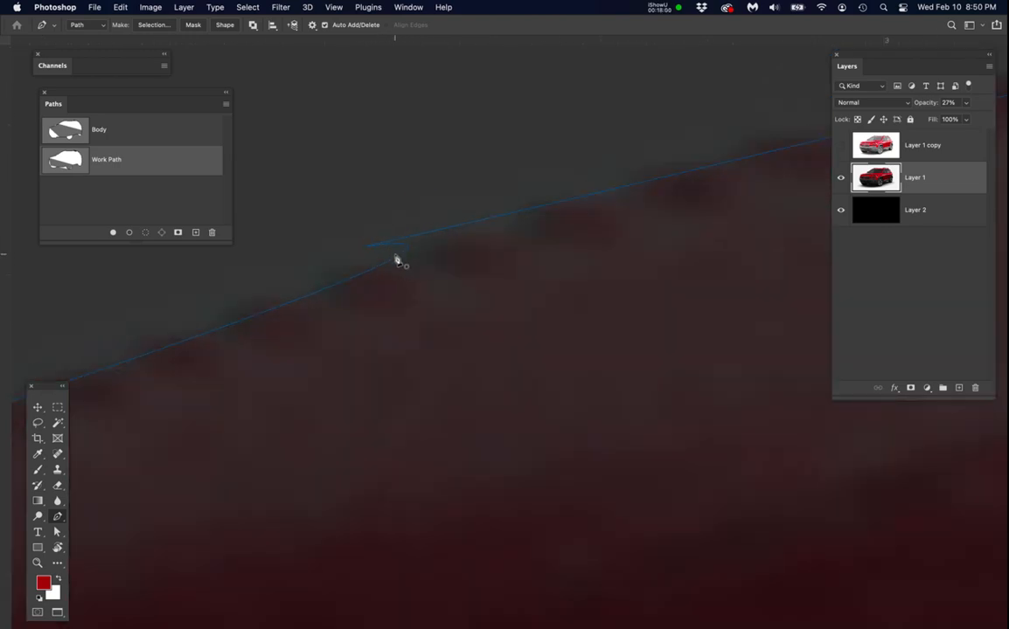
scroll(410, 263, "down", 4)
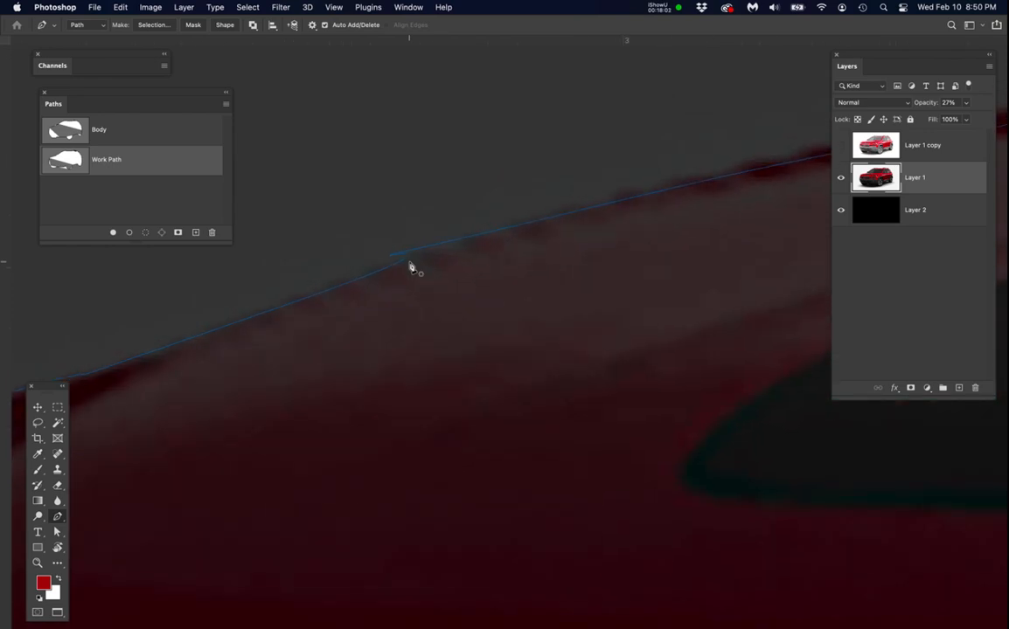
left_click(451, 243)
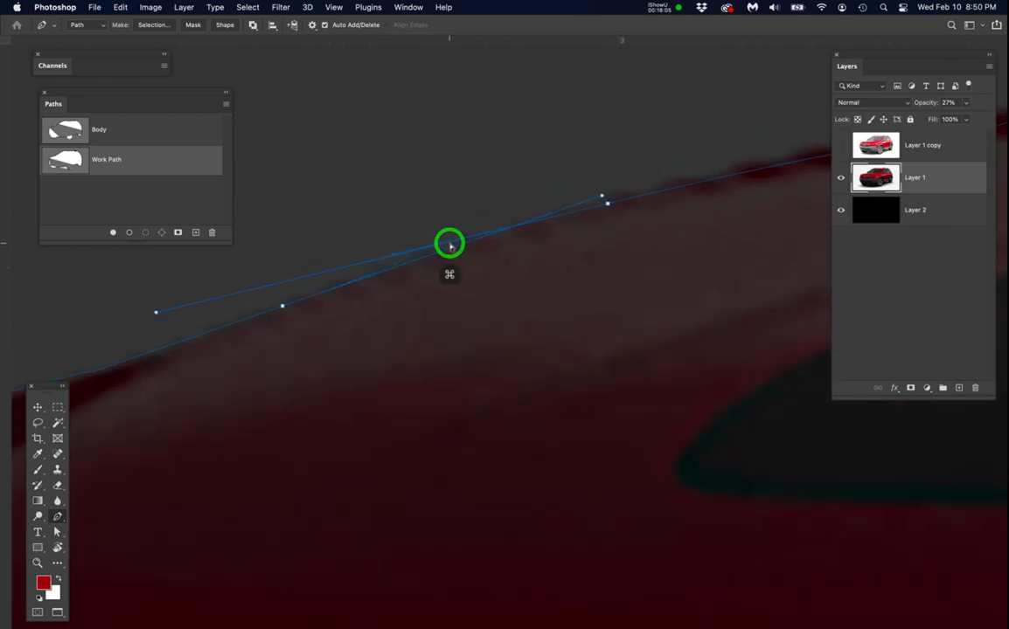
left_click(602, 199, "super")
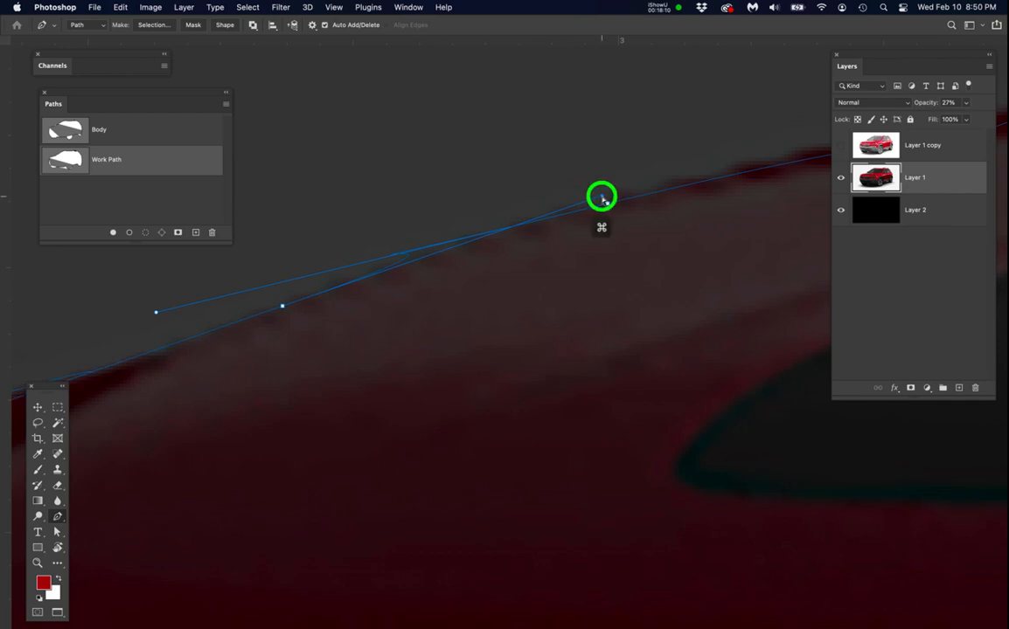
left_click_drag(602, 199, 339, 289)
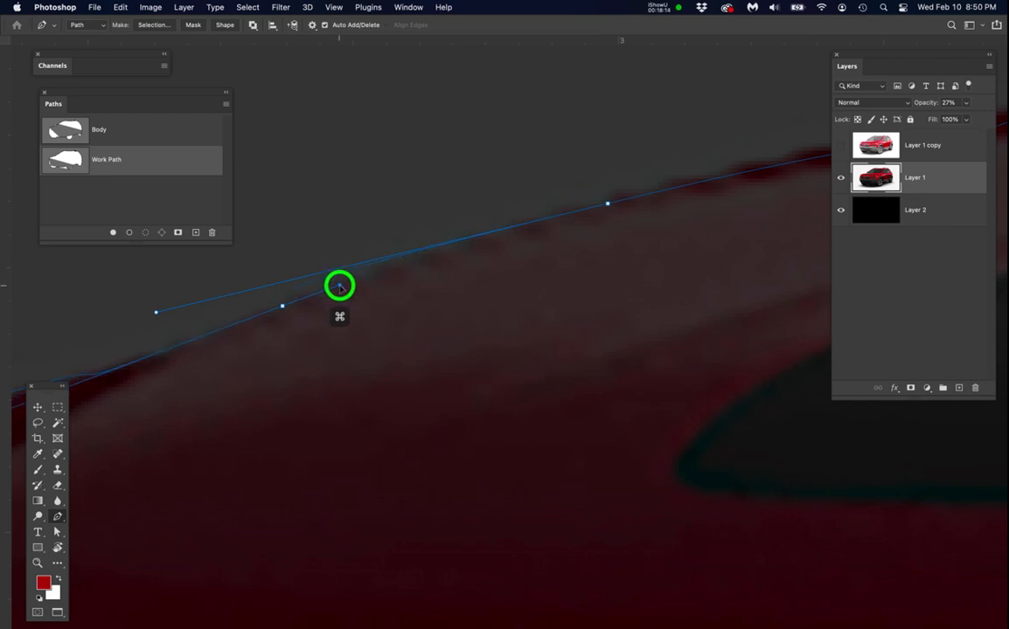
left_click_drag(159, 316, 503, 227)
Shorten the direction handle that reaches into the dark hood corner so the Work Path follows the hood's edge.
scroll(383, 293, "down", 1)
scroll(383, 294, "down", 5)
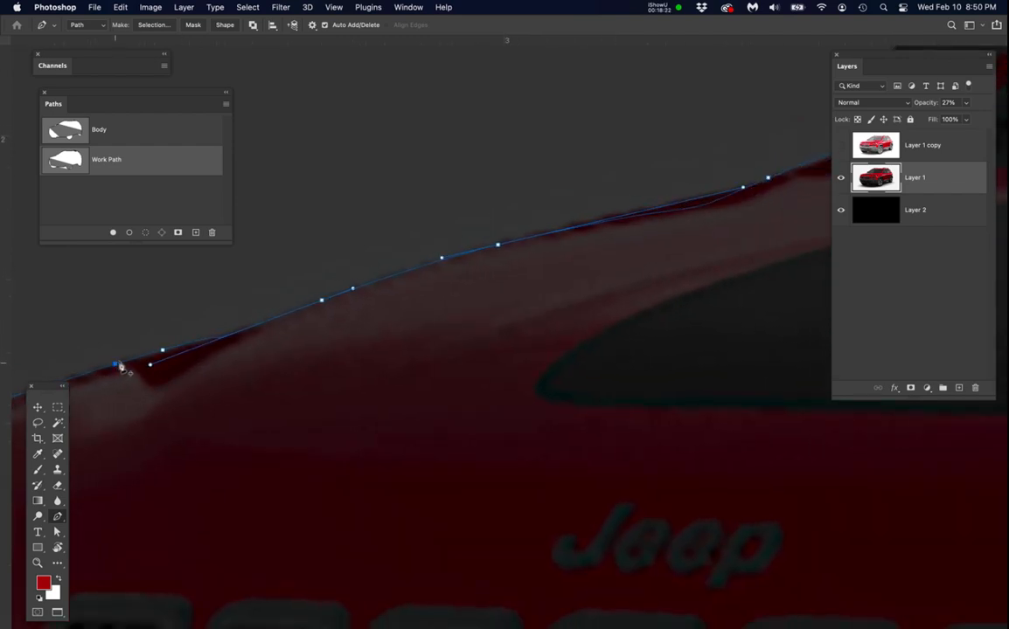
scroll(122, 355, "up", 4)
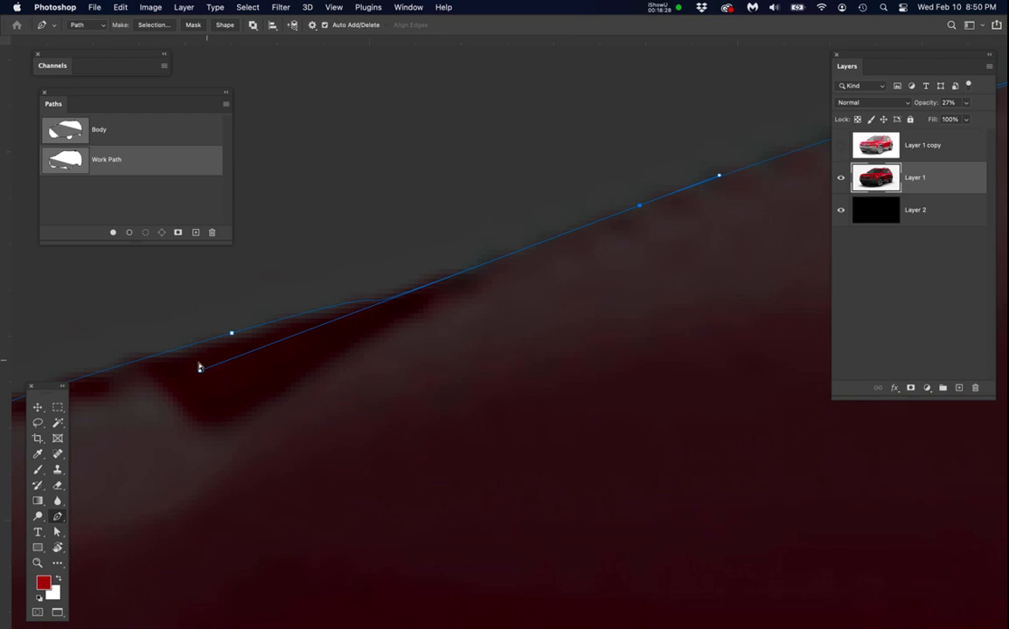
left_click_drag(201, 374, 431, 280)
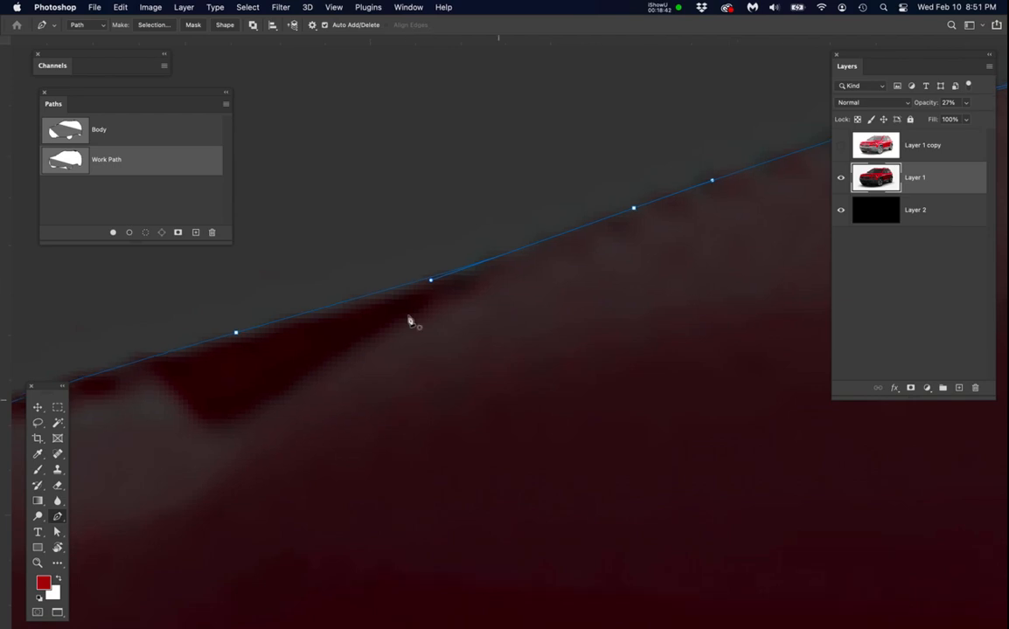
Examine the Work Path's anchor points and direction handles around the hood's front tip and the headlight's upper corner.
scroll(409, 321, "down", 5)
left_click_drag(303, 387, 554, 265)
left_click_drag(410, 360, 519, 284)
scroll(404, 327, "up", 5)
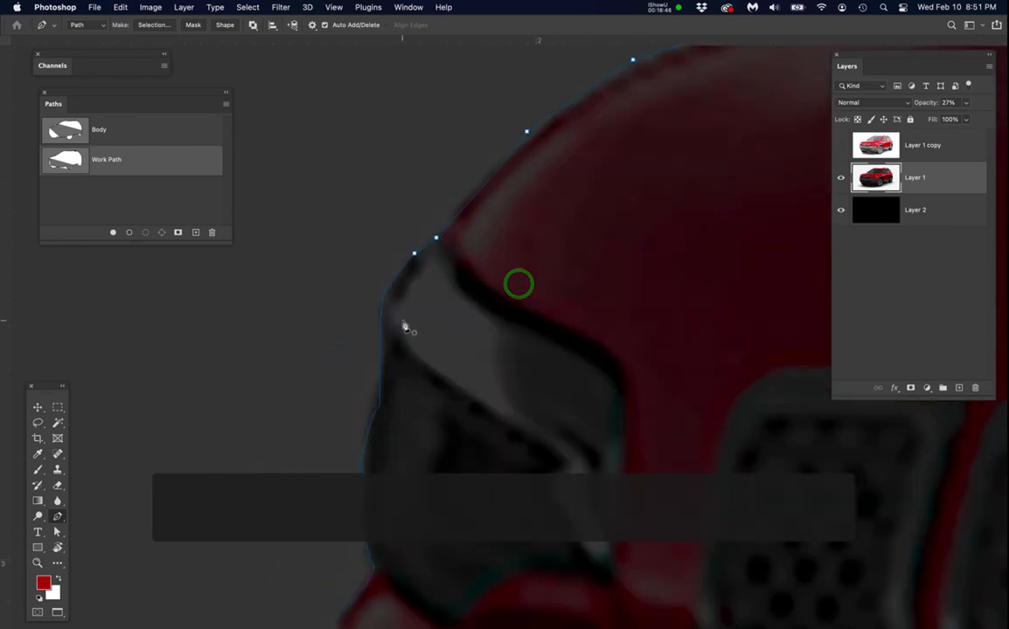
left_click_drag(454, 247, 481, 336)
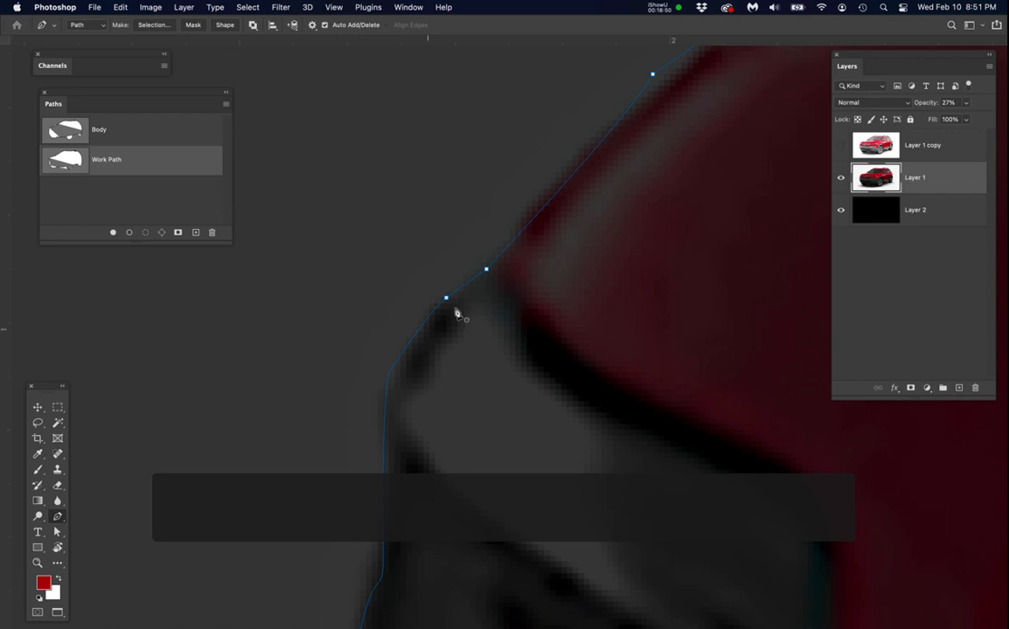
left_click(534, 321)
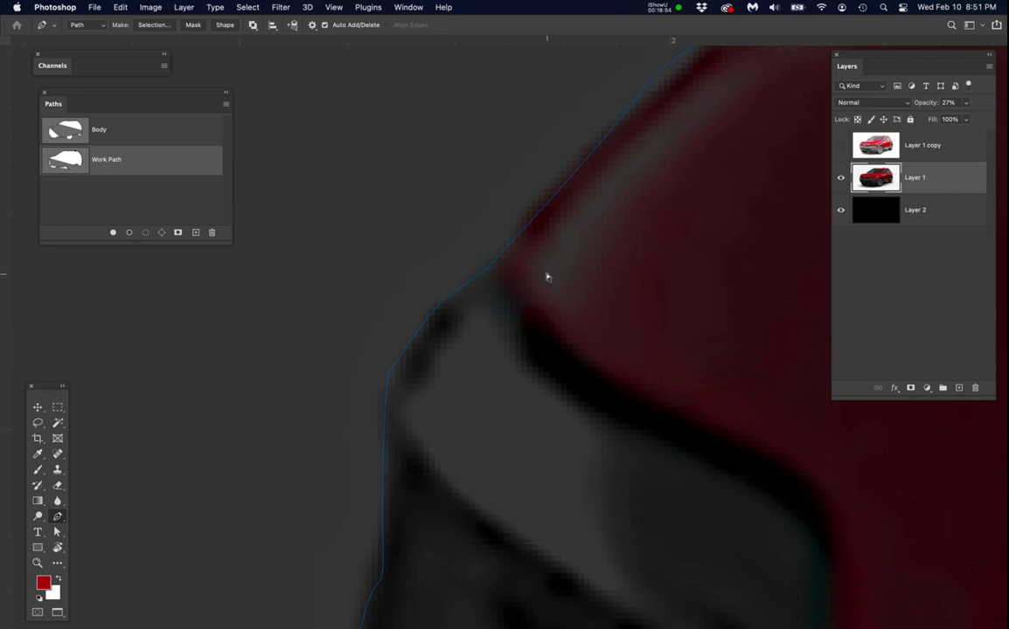
left_click(554, 200)
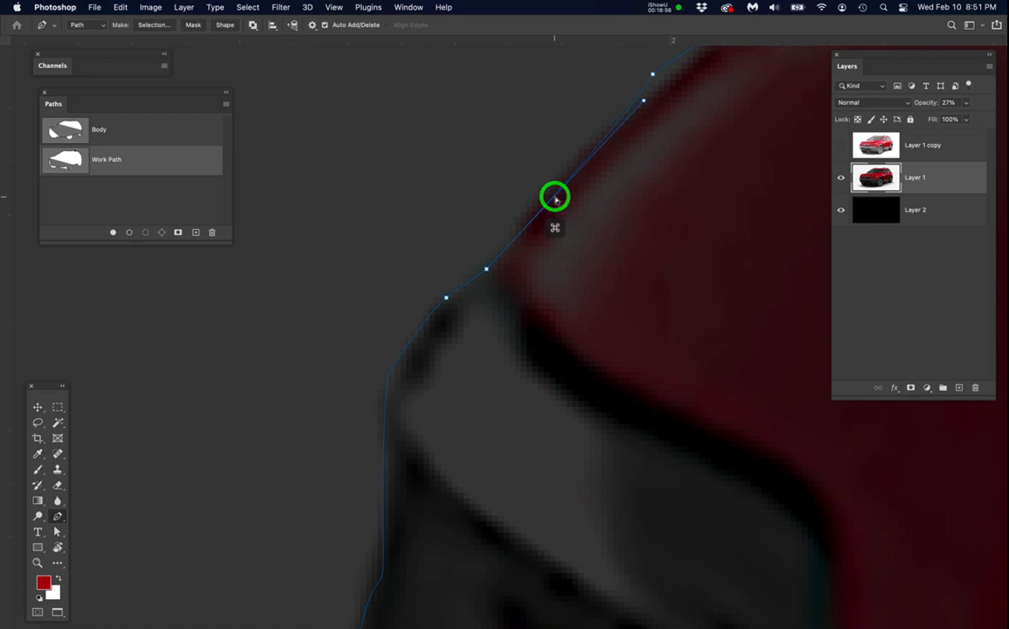
left_click(446, 299)
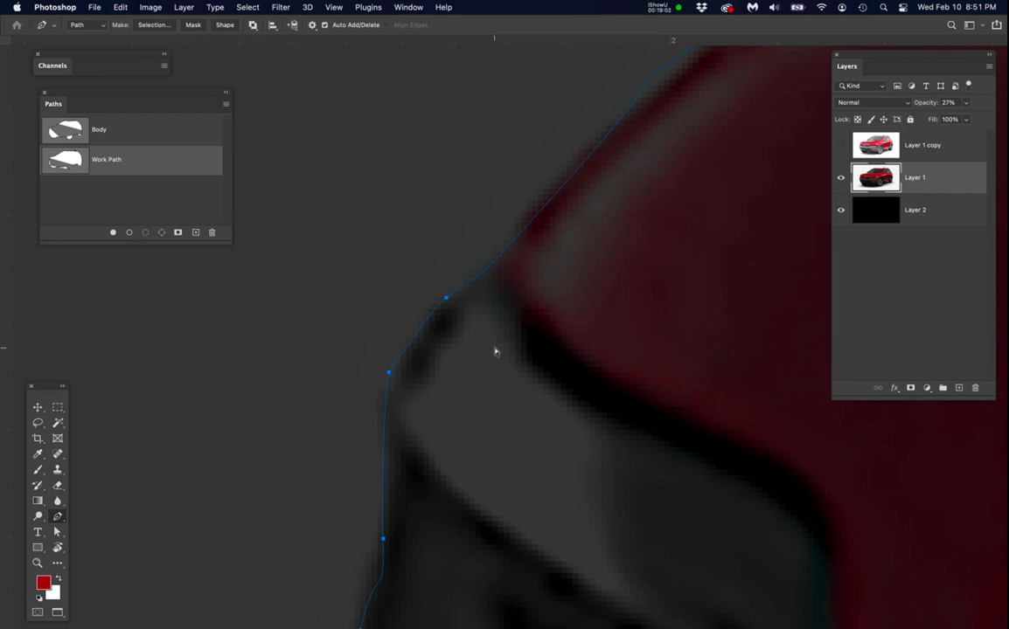
Undo the last path change and try to reposition the anchor handle at the headlight's upper corner, then undo that attempt.
key("super+z")
scroll(470, 341, "right", 1)
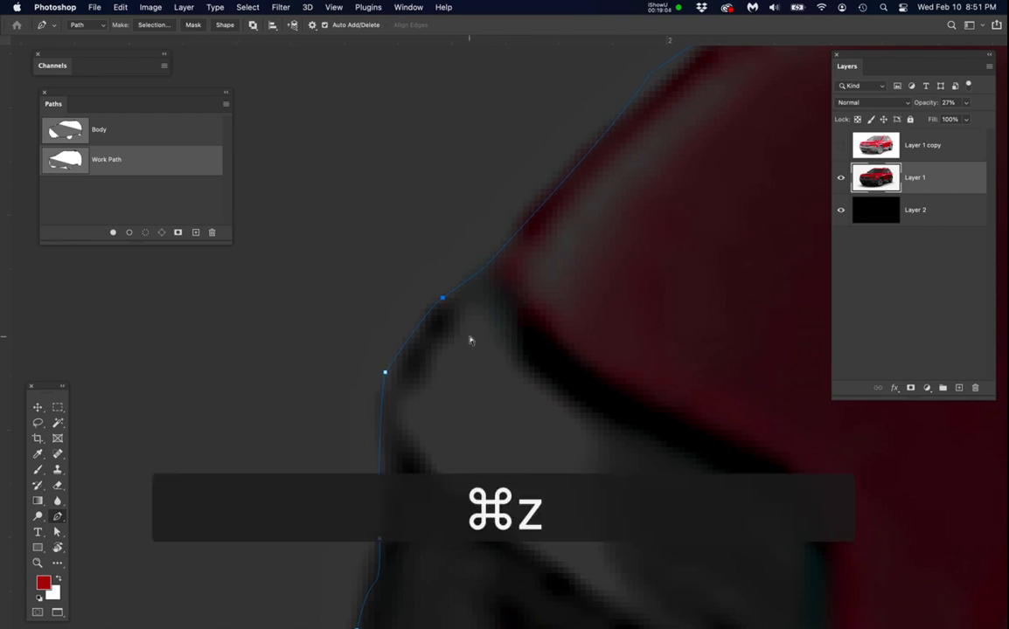
left_click(445, 258, "super")
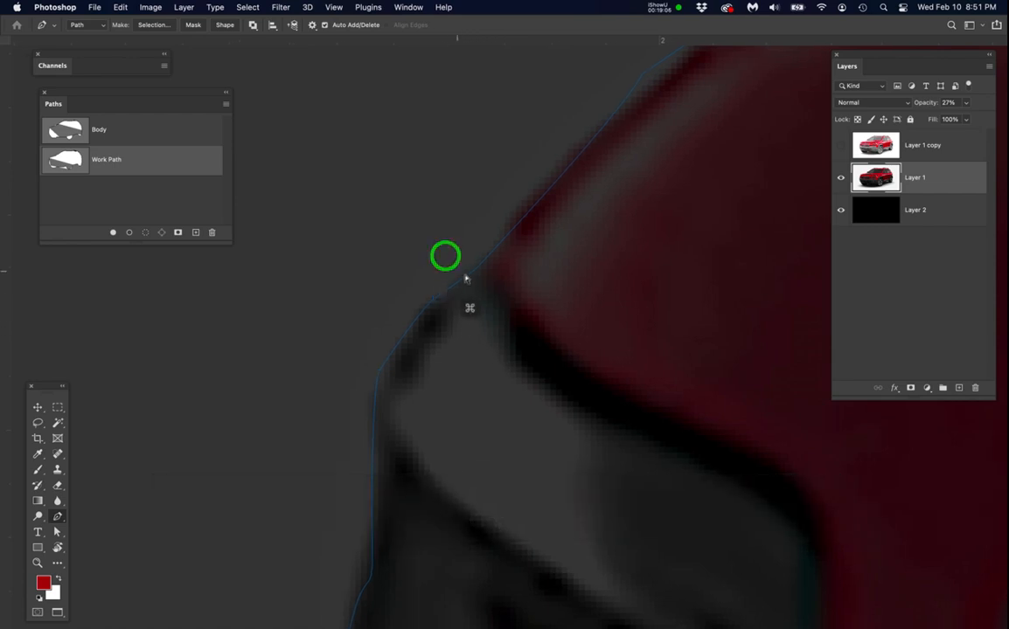
left_click(471, 274, "super")
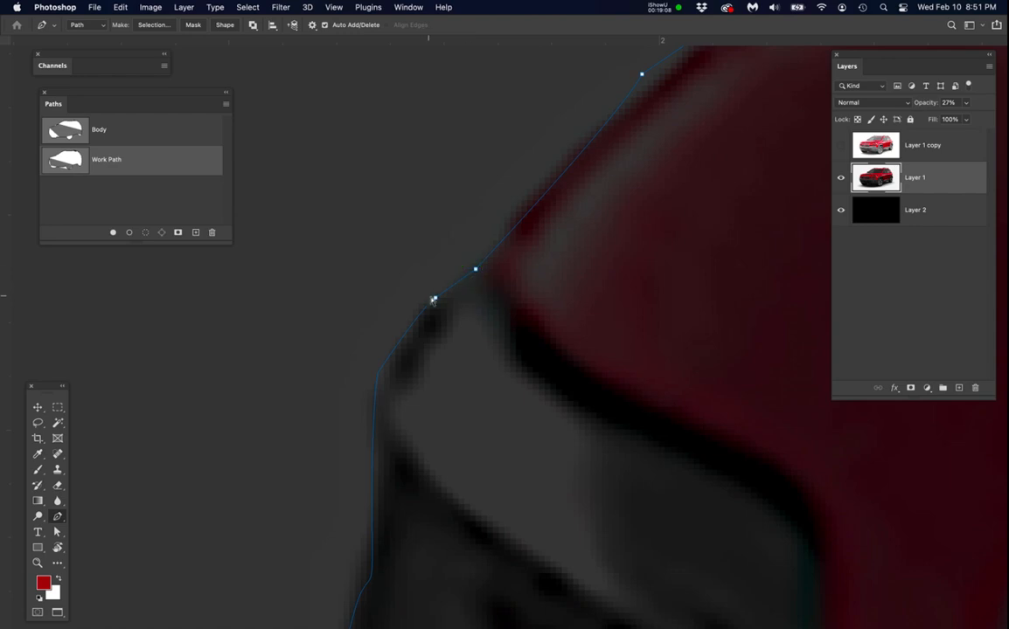
left_click_drag(436, 299, 435, 337)
left_click(436, 298)
key("super+z")
left_click(450, 306, "super")
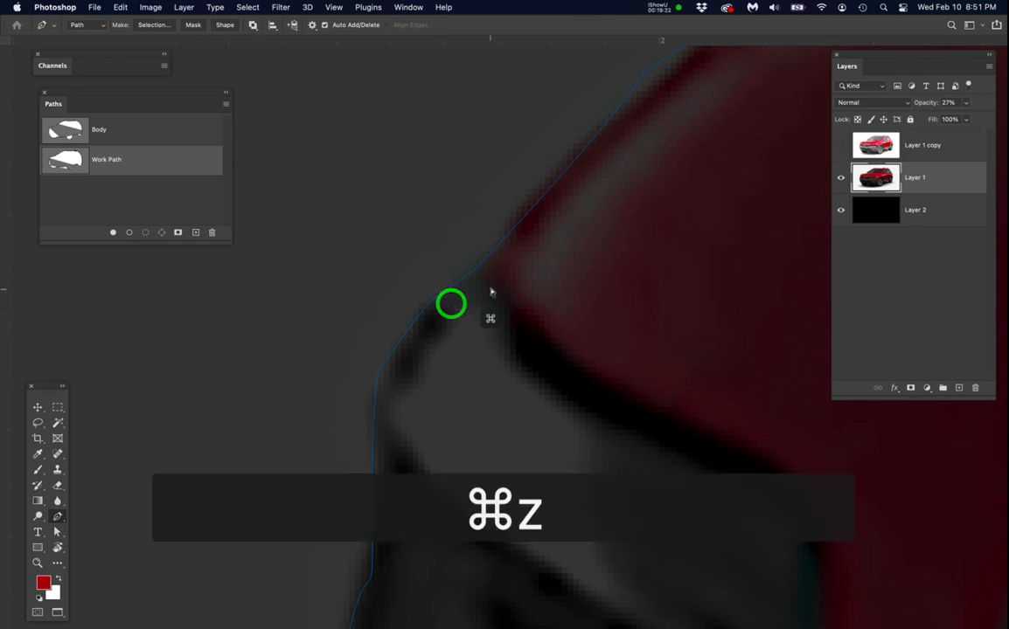
Delete the Work Path section between the hood's front tip and the headlight's upper corner, leaving the path open there.
left_click(461, 282, "super")
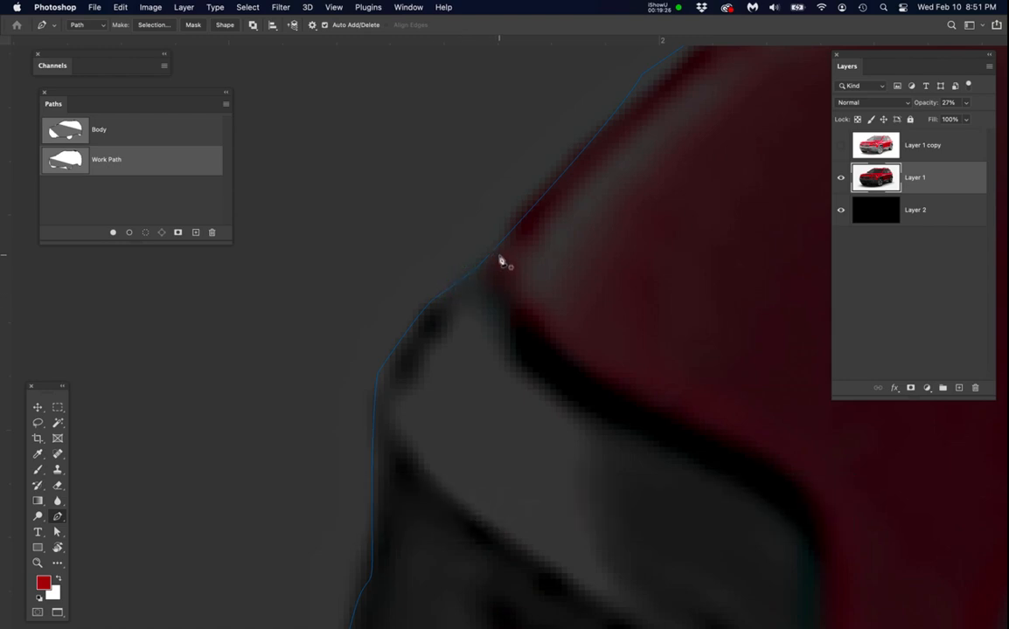
left_click(500, 250, "super")
left_click(484, 290, "super")
left_click(463, 282, "super")
left_click(435, 299)
Turn the end handle at the headlight's upper corner toward the gap and rejoin the Work Path to the hood tip's anchor point.
scroll(437, 306, "up", 3)
left_click(429, 305, "super")
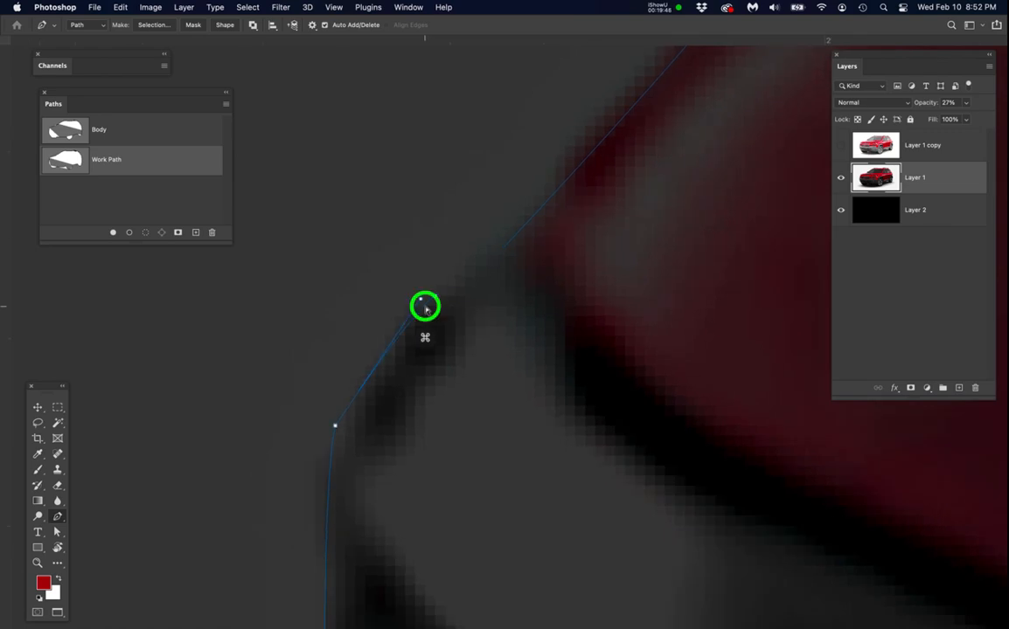
left_click(435, 303, "super")
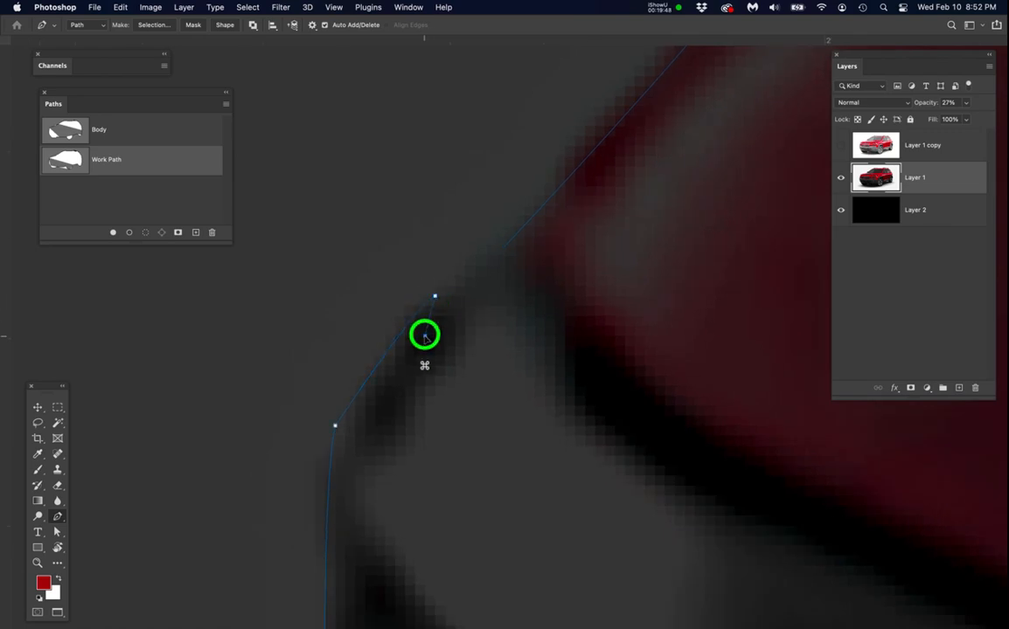
left_click(452, 278, "super")
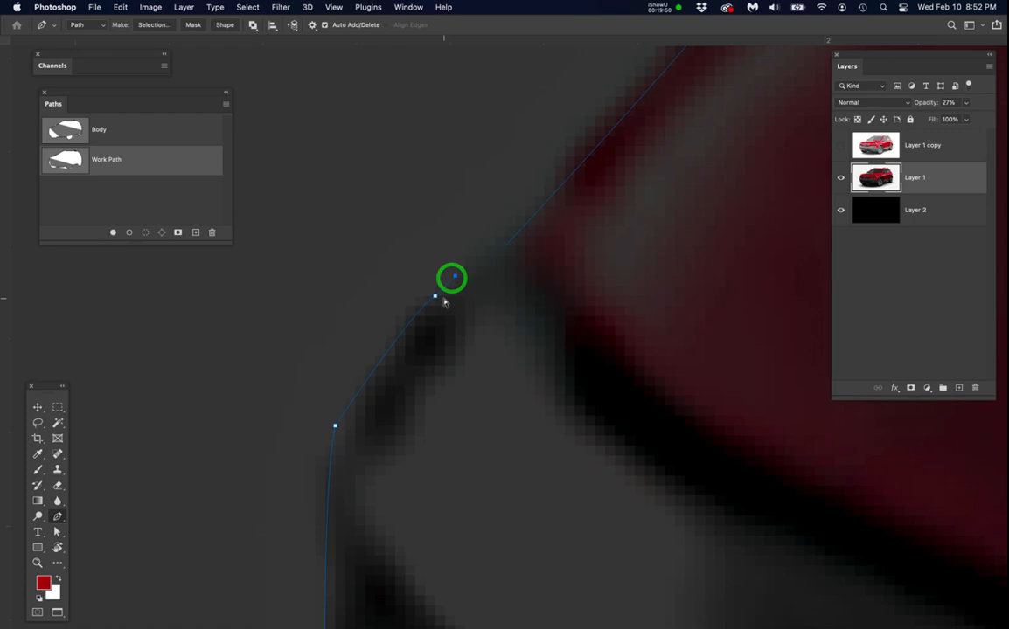
left_click(505, 248)
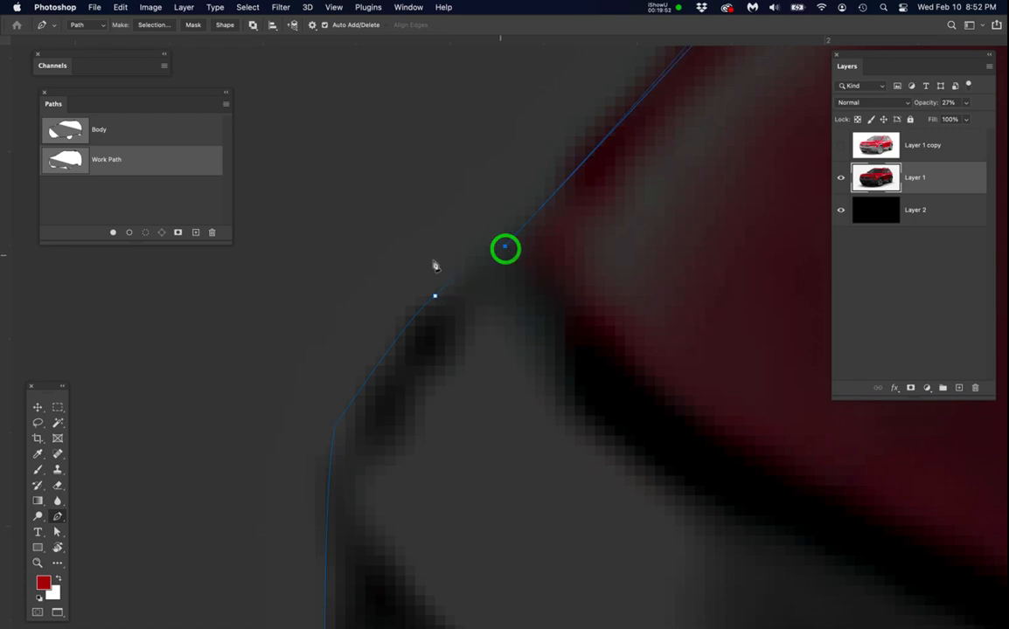
left_click(435, 296)
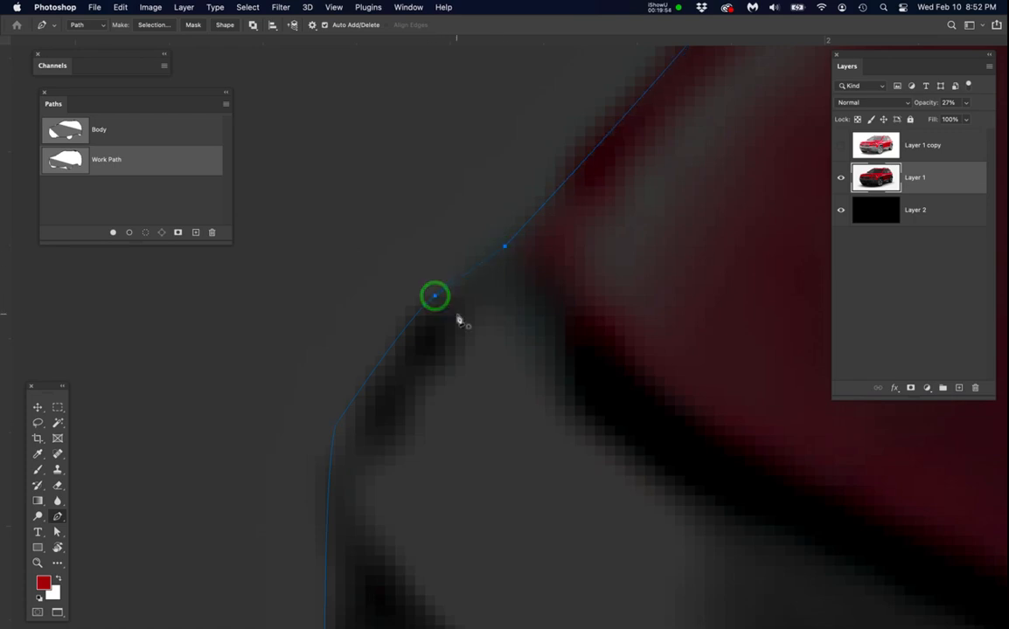
Try swinging the direction handle at the headlight's upper corner to different angles beside the short segment to the hood tip.
scroll(458, 315, "up", 2)
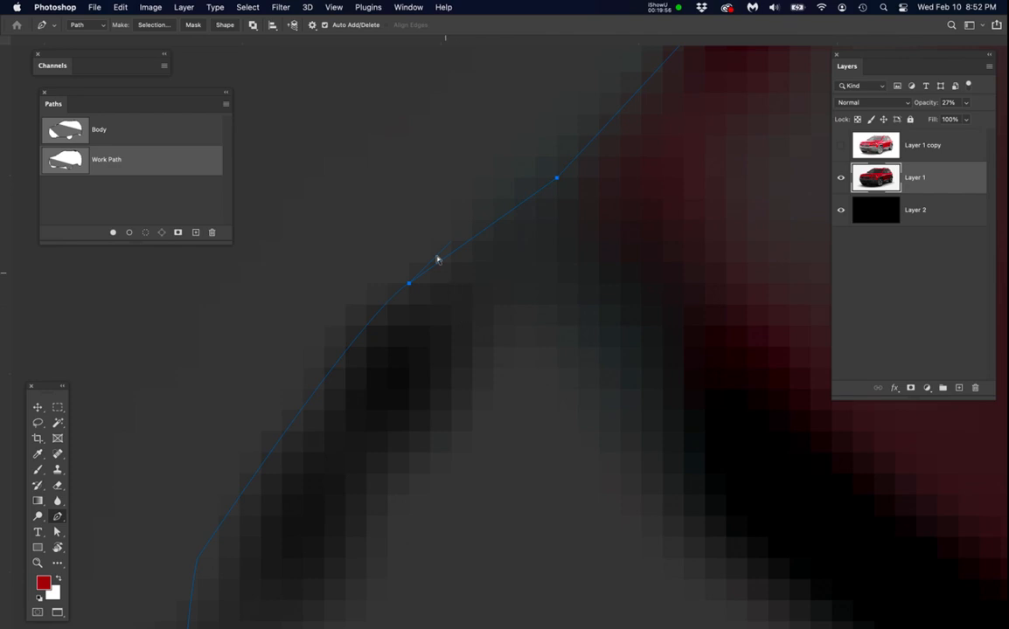
left_click(440, 256, "super")
left_click_drag(450, 242, 408, 326)
left_click_drag(408, 284, 451, 261)
left_click_drag(451, 261, 480, 232)
Redraw the Work Path between the headlight's upper corner and the hood tip with an extra anchor point, keeping the curve along the edge.
left_click(408, 327, "super")
left_click(408, 284)
left_click_drag(378, 294, 313, 373)
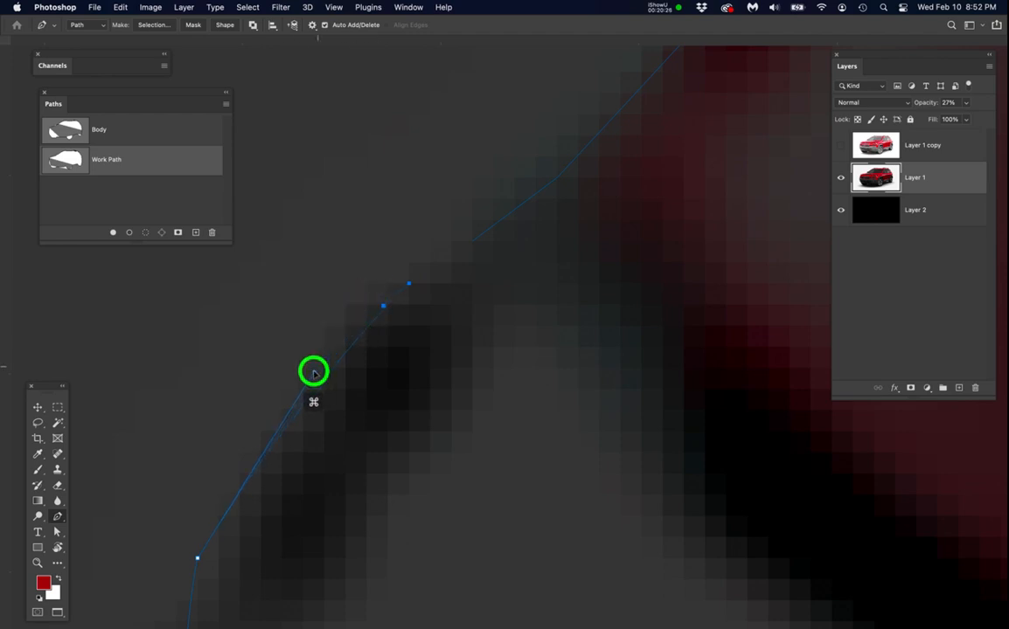
mouse_move(384, 308)
left_mouse_down()
mouse_move(358, 305)
mouse_move(363, 346)
mouse_move(368, 321)
left_mouse_up()
left_click(471, 242)
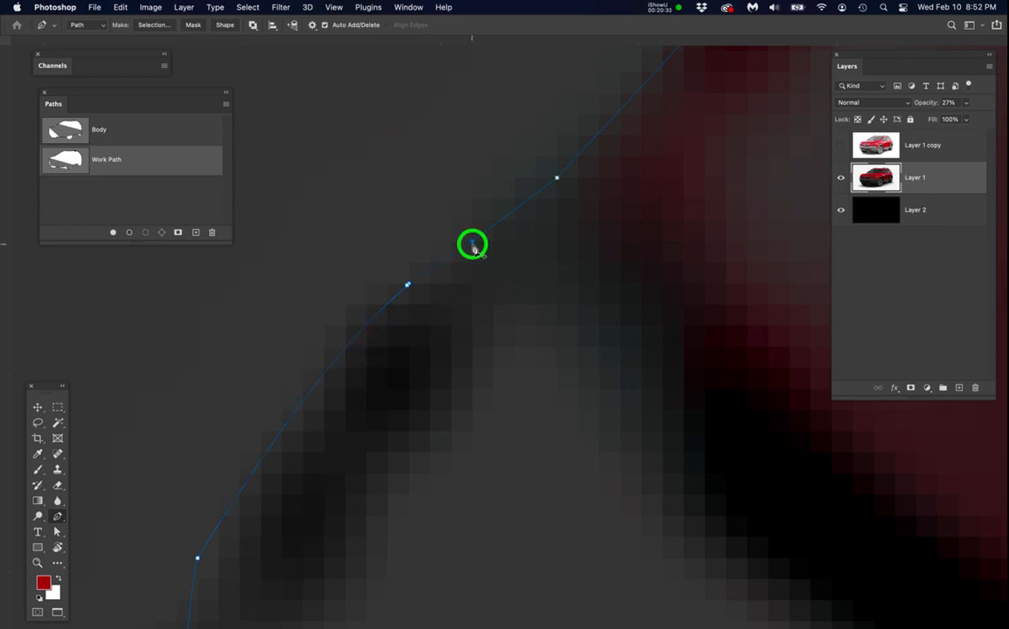
Shorten the overlapping direction handle beside the red panel's upper corner below the headlight so the Work Path follows the edge.
scroll(449, 334, "right", 1)
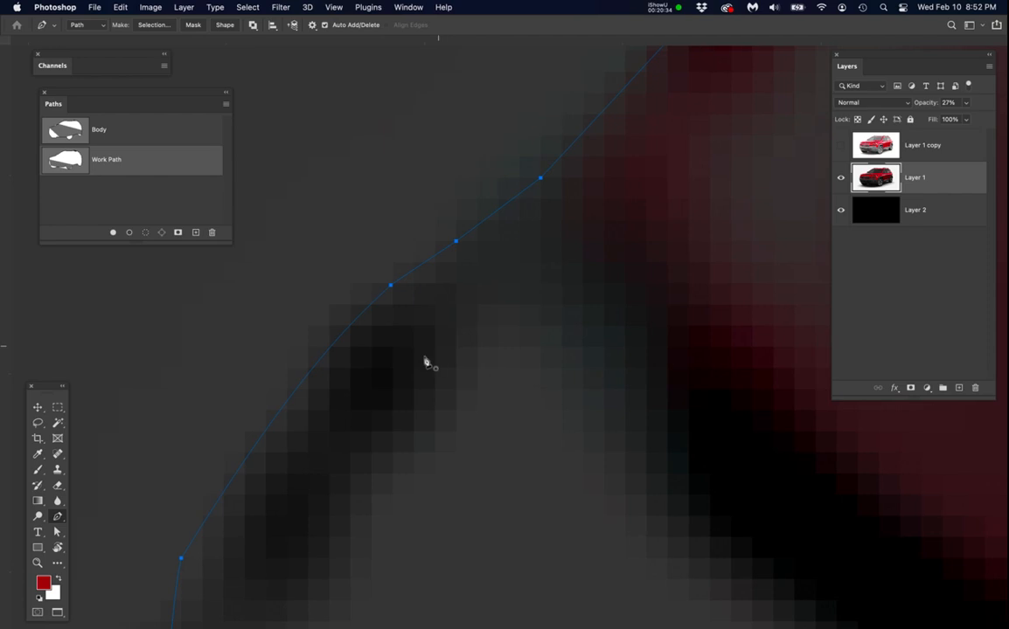
scroll(428, 359, "down", 2)
left_click_drag(494, 338, 502, 312)
left_click_drag(479, 550, 518, 309)
left_click_drag(544, 594, 580, 377)
scroll(390, 299, "up", 3)
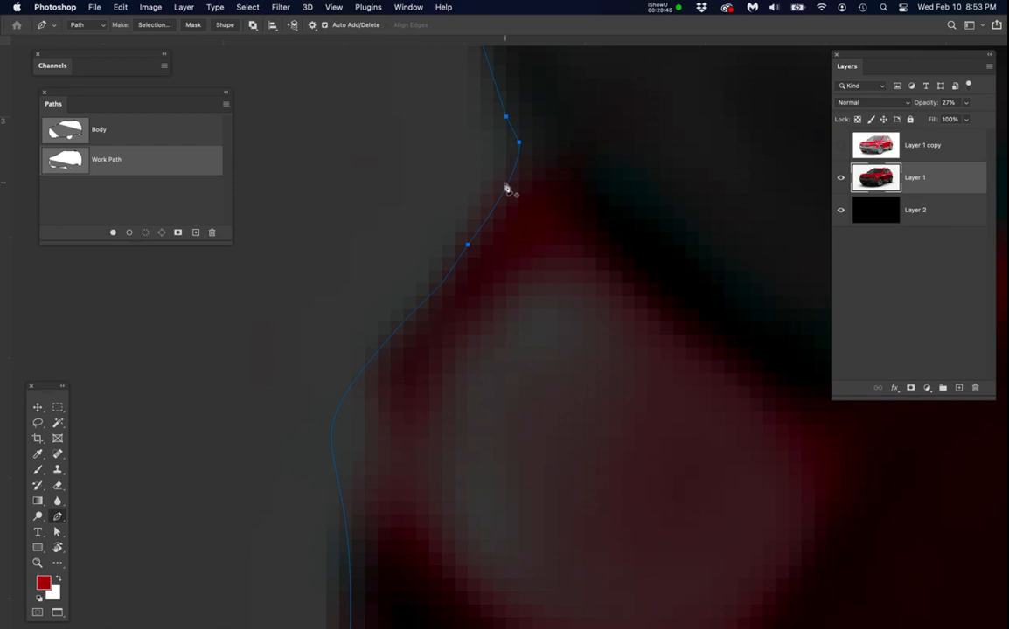
left_click(520, 208)
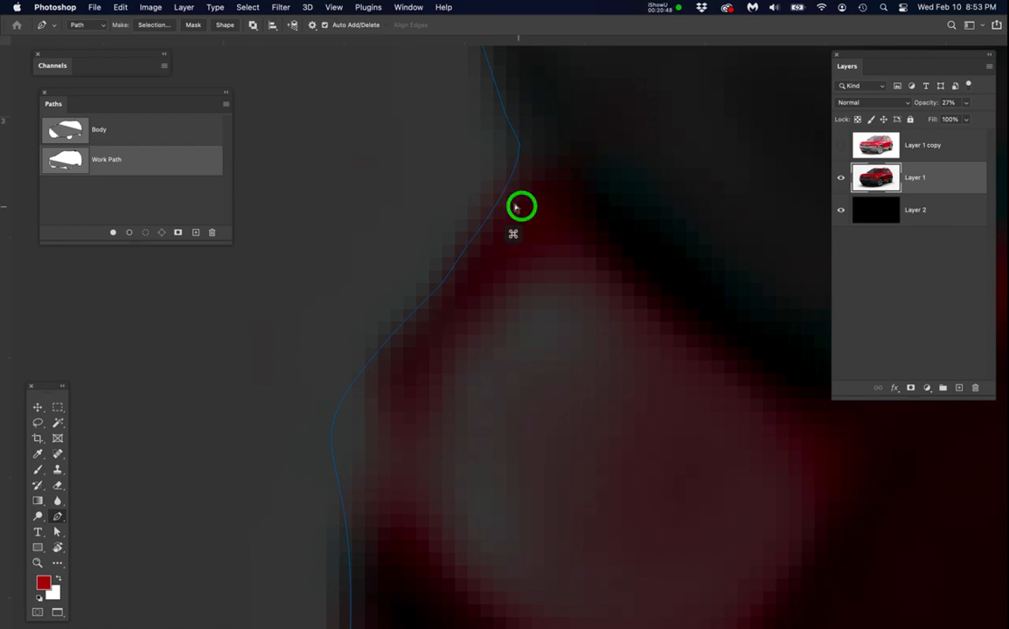
left_click(504, 194, "super")
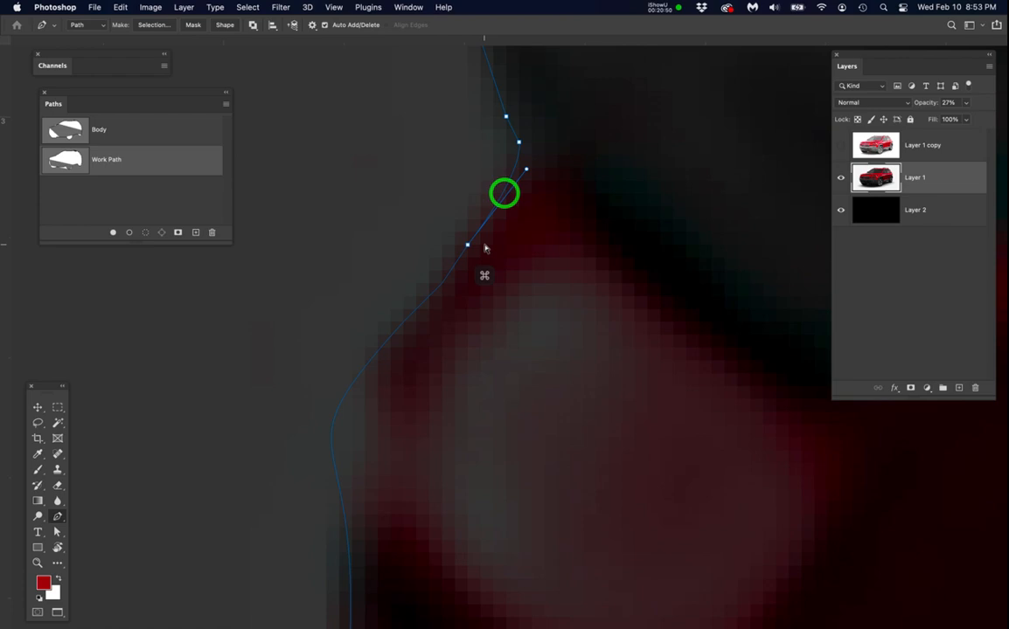
left_click(513, 171, "super")
left_click(514, 171, "super")
left_click_drag(527, 171, 484, 222)
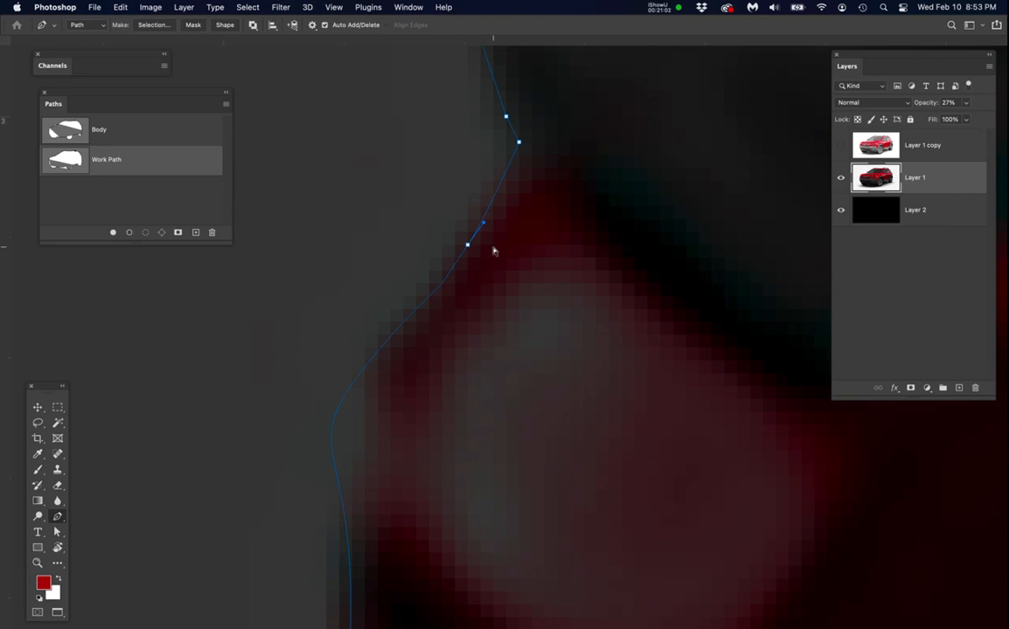
Delete the short Work Path segment with overlapping handles on the red panel's upper edge and reconnect its two anchor points.
left_click(491, 247, "super")
left_click(469, 246, "super")
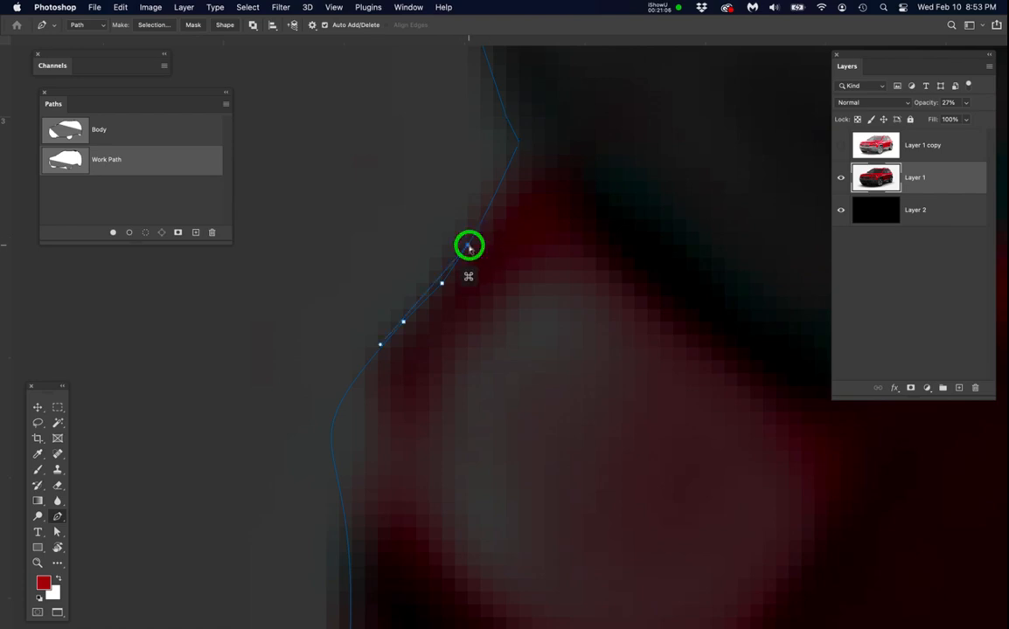
key("BackSpace")
left_click_drag(441, 284, 421, 279)
key("super+z")
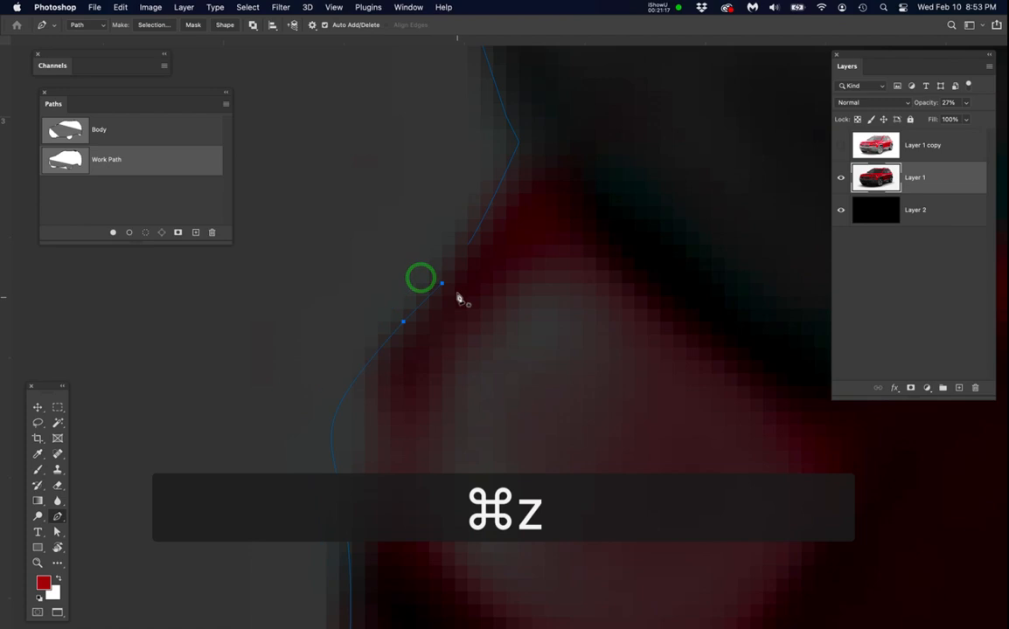
left_click(467, 249)
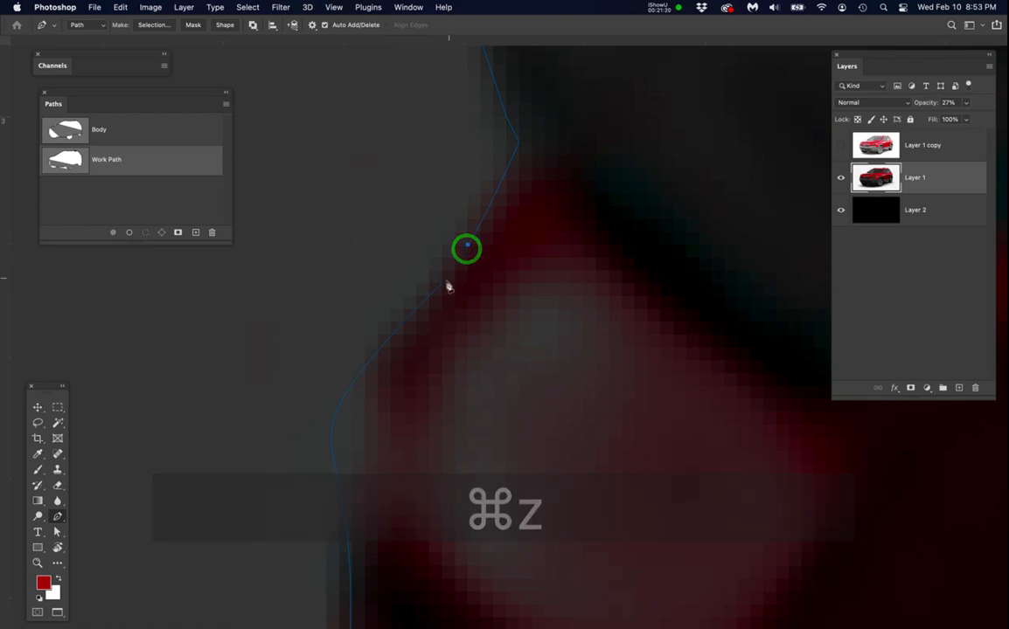
left_click(443, 285)
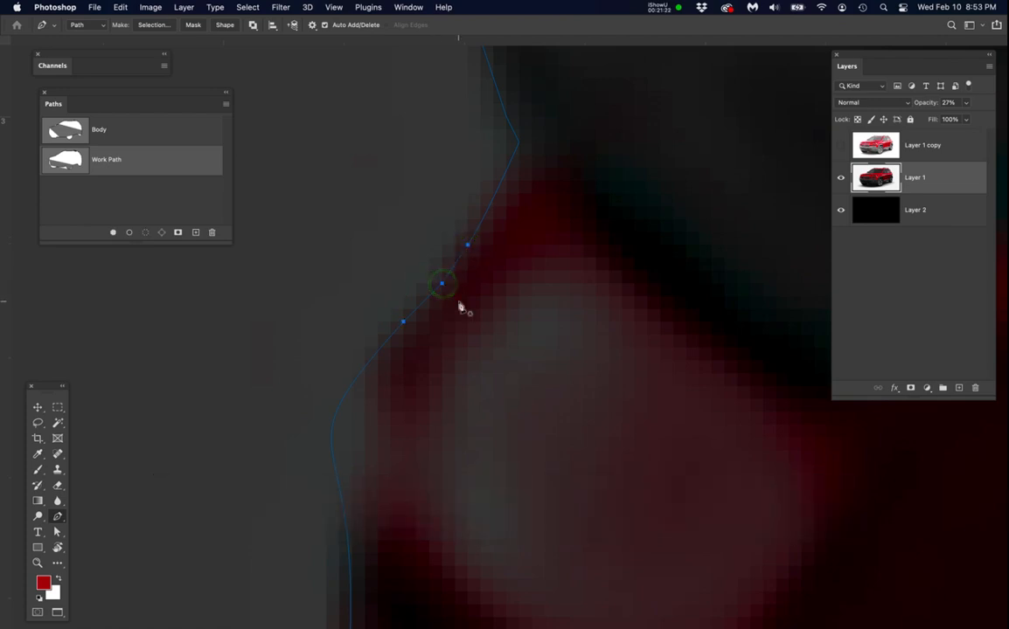
Shorten the long direction handle extending outward from the lowest of the three close anchor points on the red panel's edge.
scroll(467, 314, "down", 1)
scroll(468, 315, "down", 1)
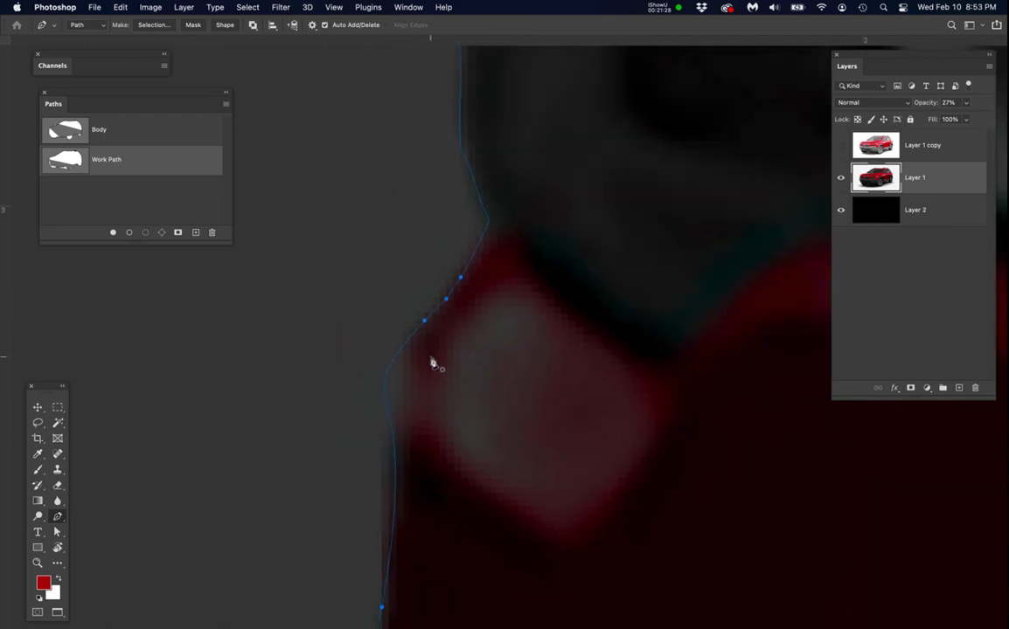
left_click_drag(484, 335, 516, 265)
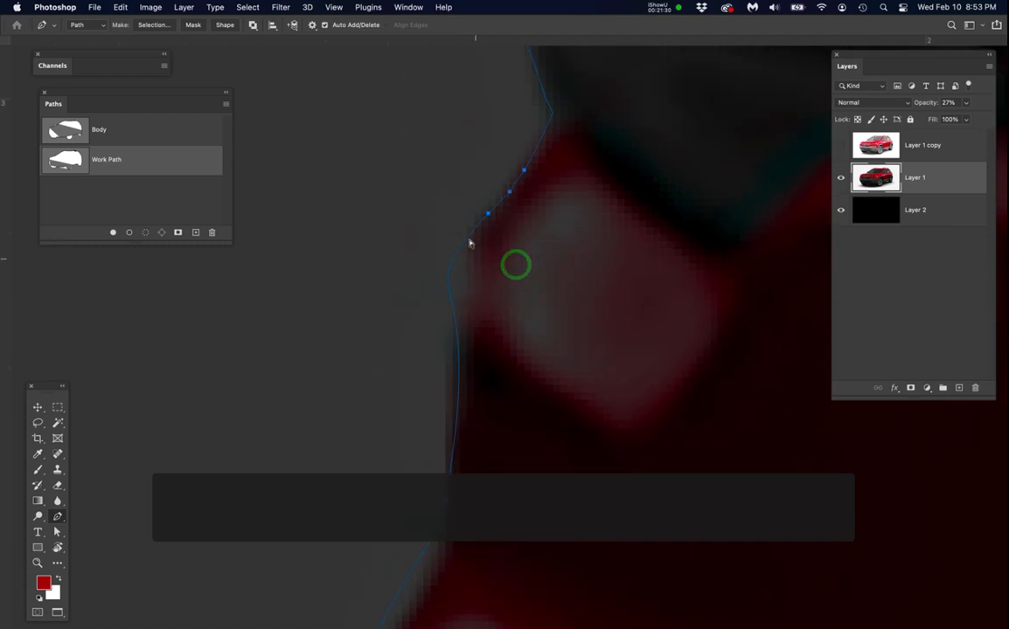
left_click(470, 237, "super")
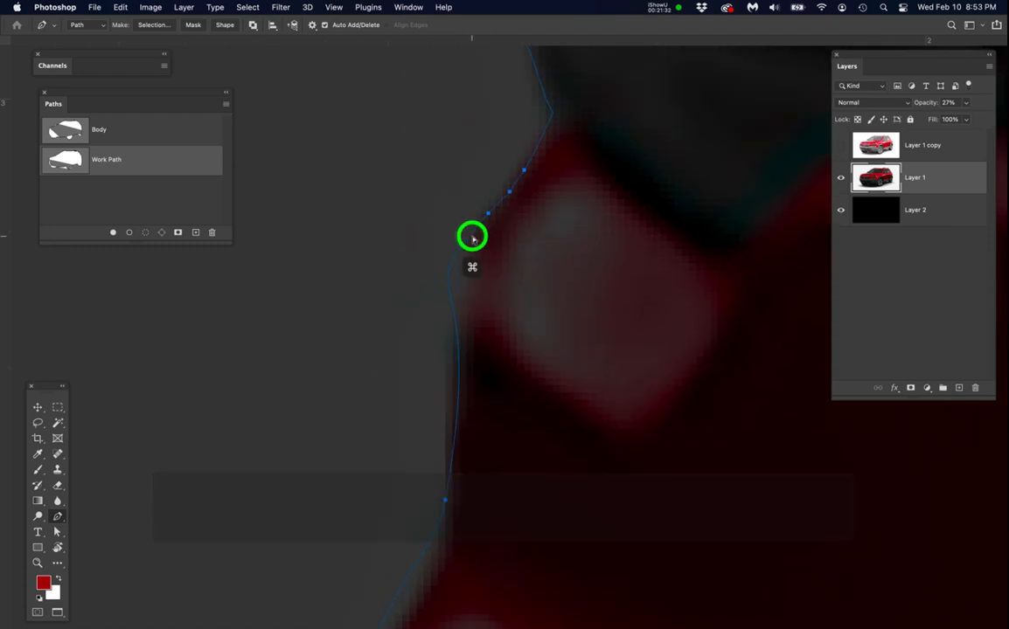
left_click(489, 215, "super")
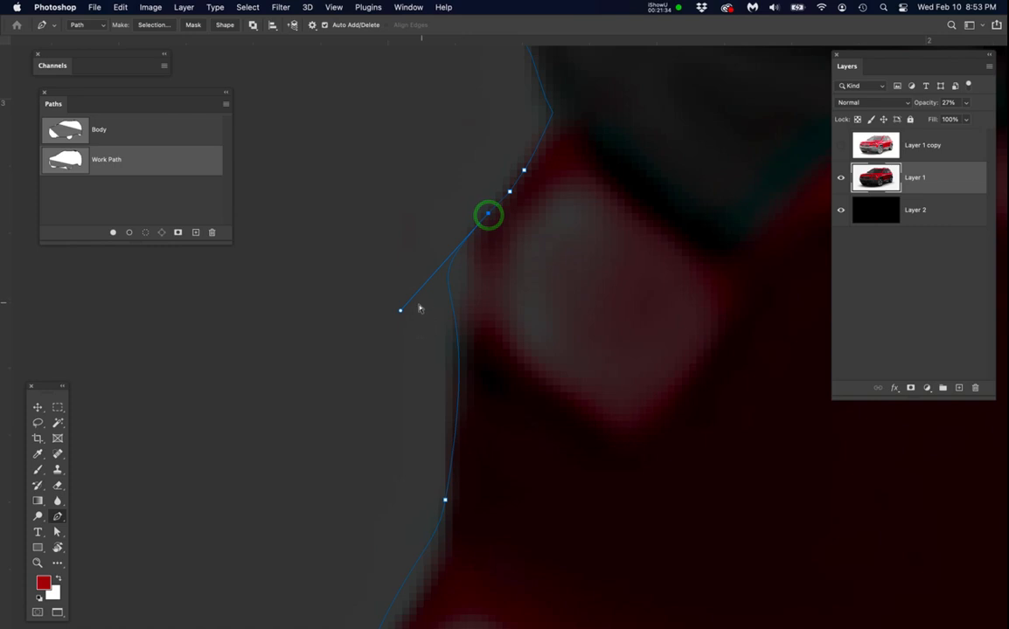
left_click(416, 288, "super")
left_click_drag(416, 289, 434, 272)
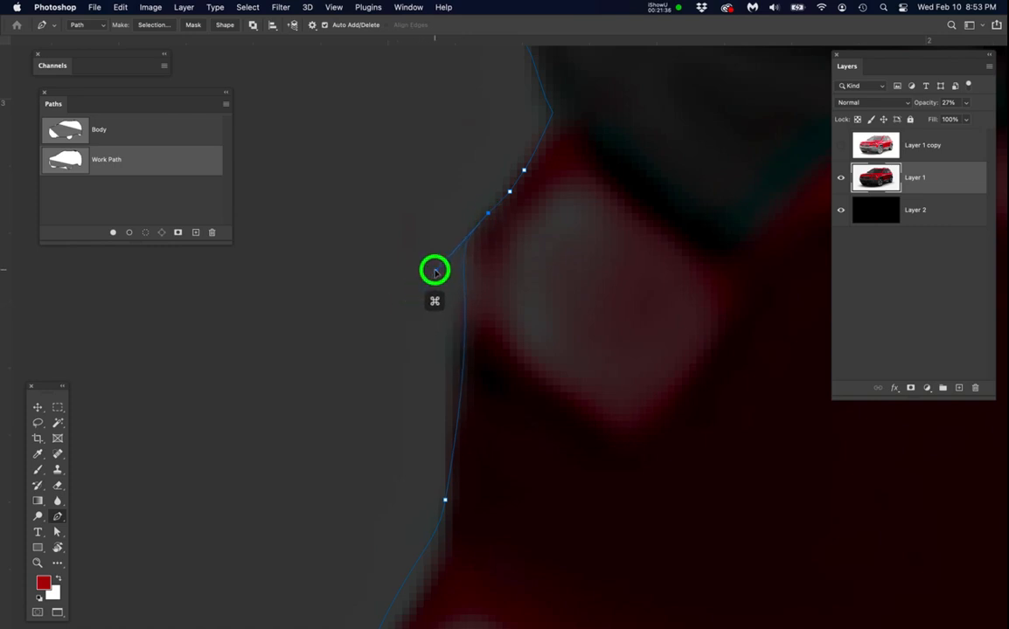
Shorten and realign the direction handles of the next two anchor points down the front edge so the Work Path hugs the red body.
left_click(446, 501, "super")
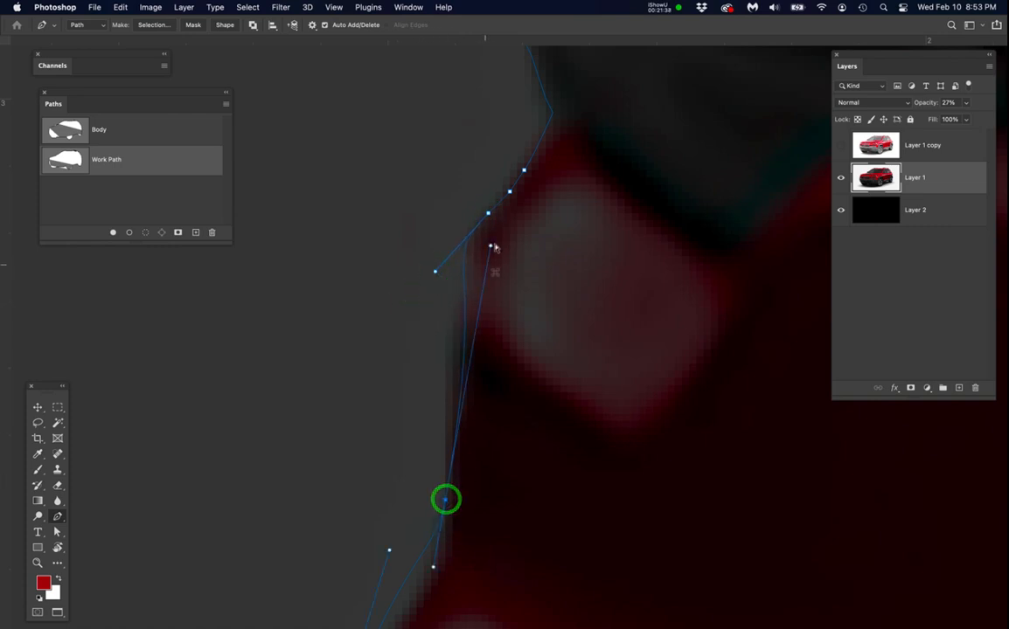
left_click_drag(491, 250, 447, 345)
left_click_drag(542, 506, 564, 408)
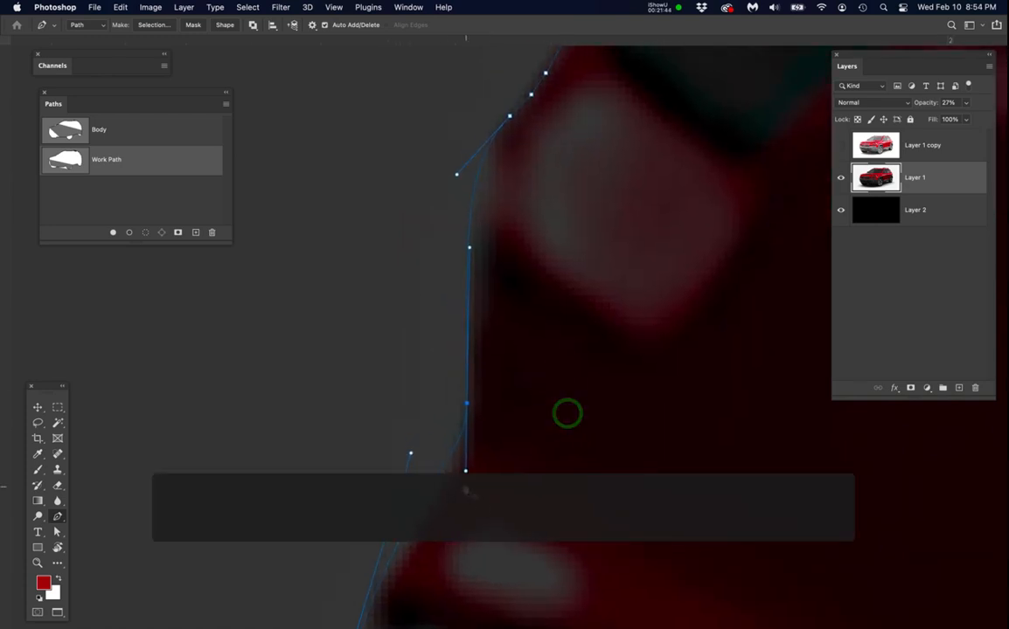
mouse_move(464, 471)
left_mouse_down()
mouse_move(477, 445)
mouse_move(463, 456)
left_mouse_up()
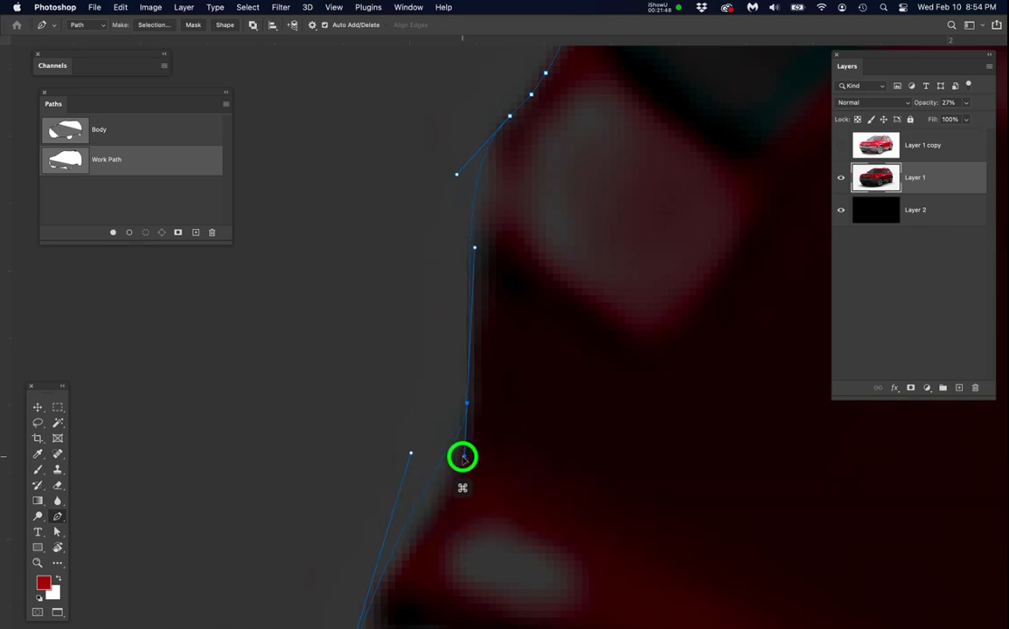
left_click_drag(506, 535, 553, 325)
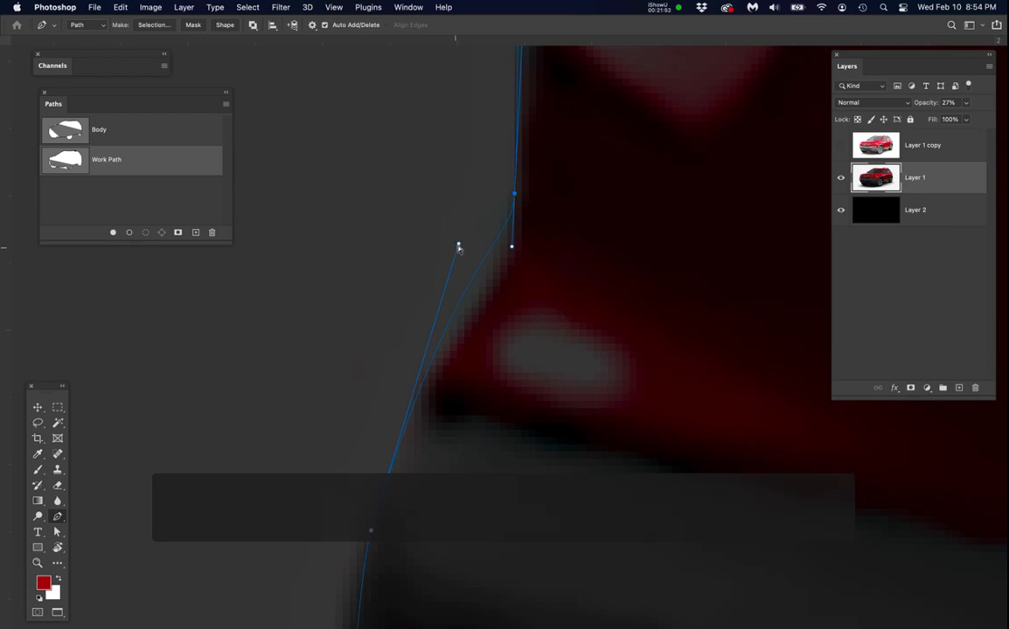
left_click_drag(458, 246, 413, 382)
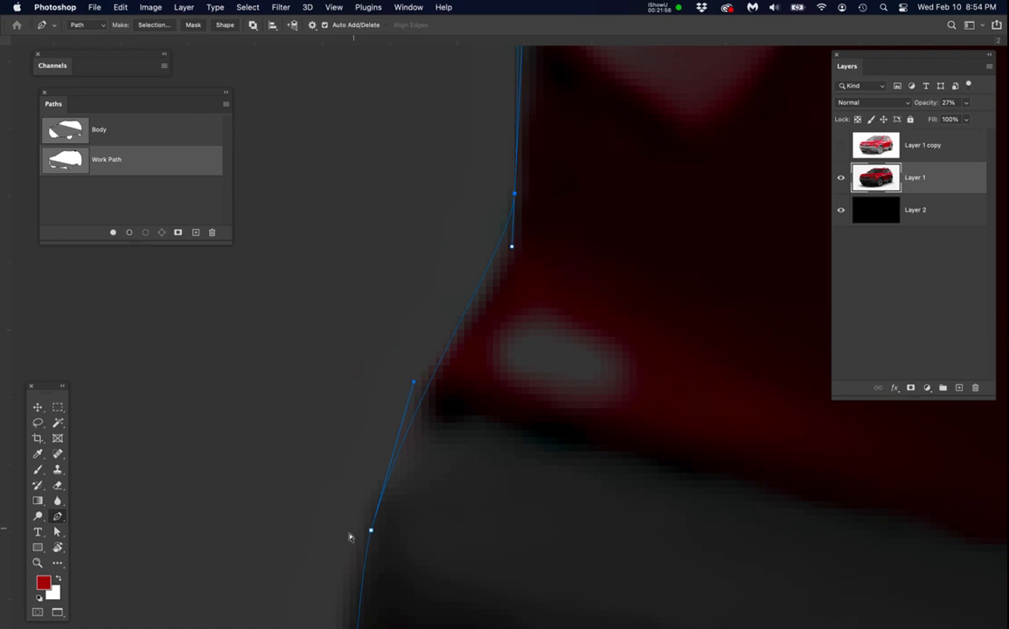
Examine the Work Path's anchor points down the front bumper's outer edge to the dark underside.
scroll(434, 465, "down", 3)
left_click_drag(483, 518, 485, 358)
left_click_drag(497, 520, 510, 320)
left_click_drag(521, 533, 524, 380)
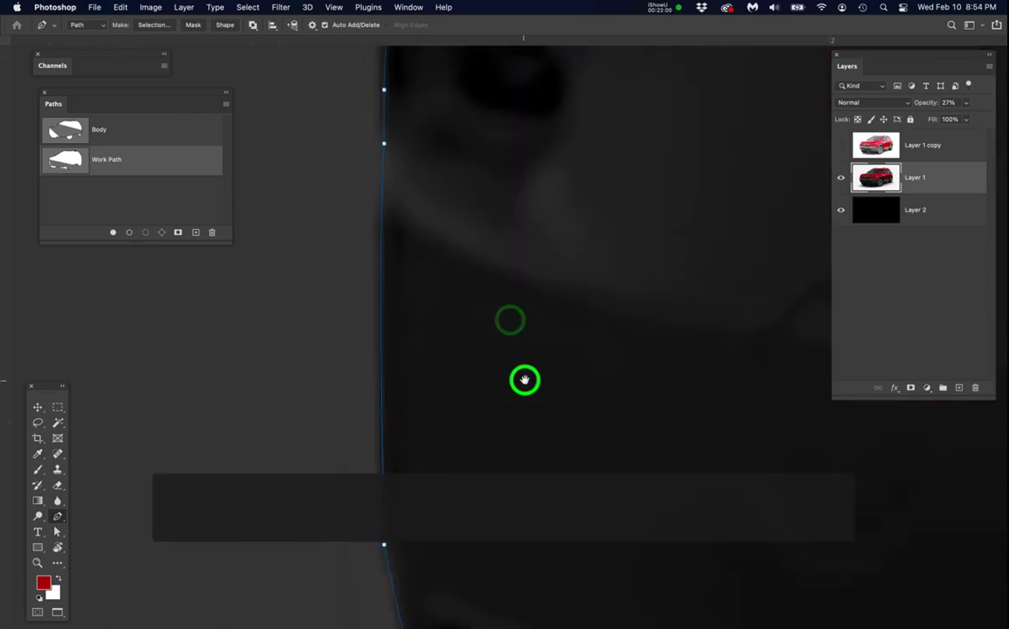
scroll(507, 433, "down", 5)
left_click_drag(571, 527, 500, 369)
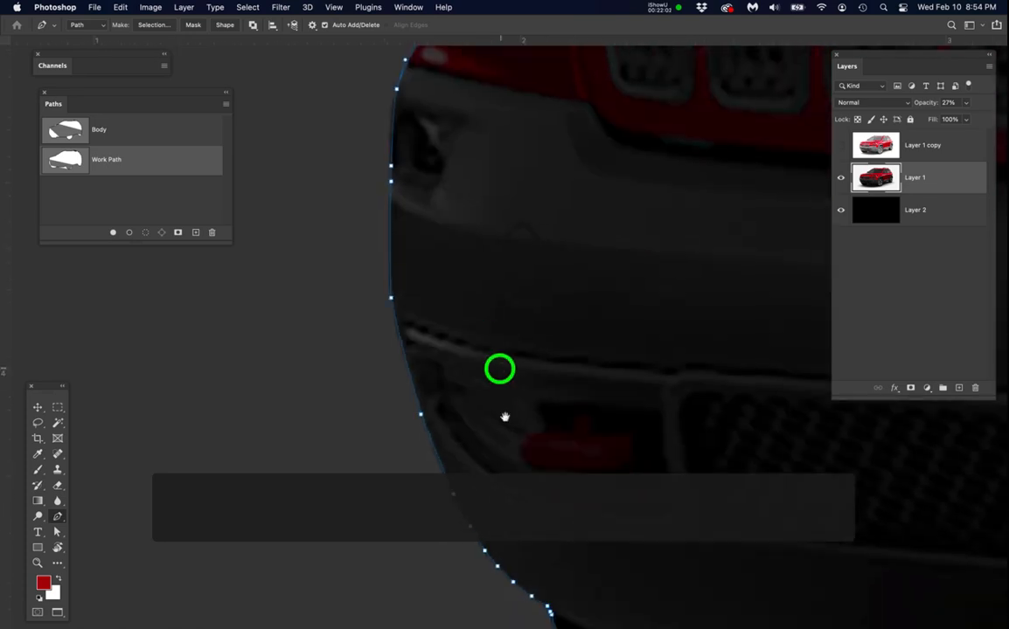
left_click_drag(547, 422, 513, 343)
left_click_drag(577, 573, 529, 402)
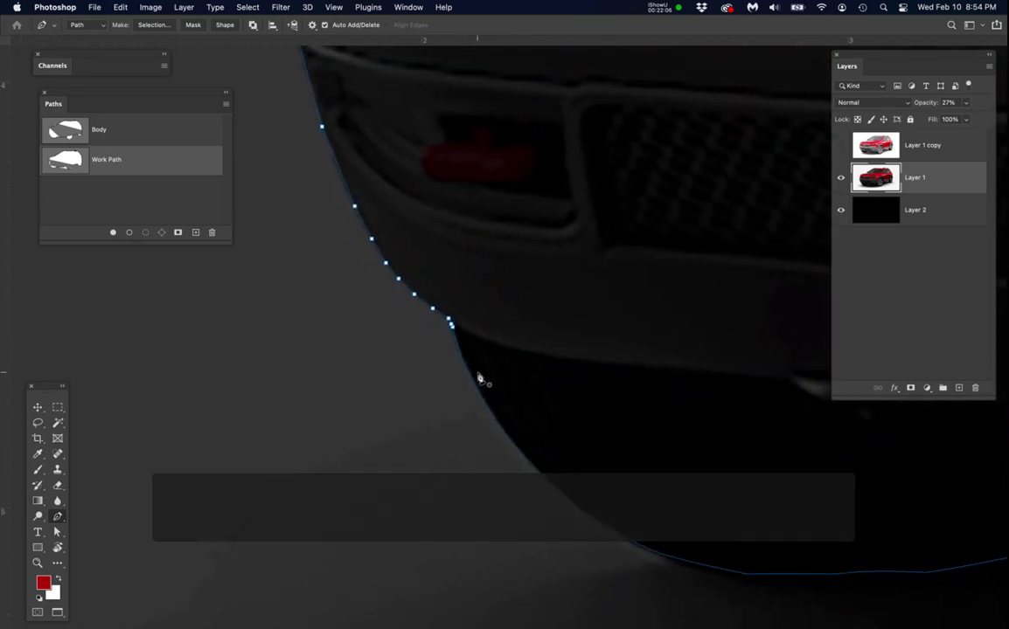
Delete the Work Path segment where the front bumper meets the dark tire and reconnect the two open ends.
left_click(501, 312, "super")
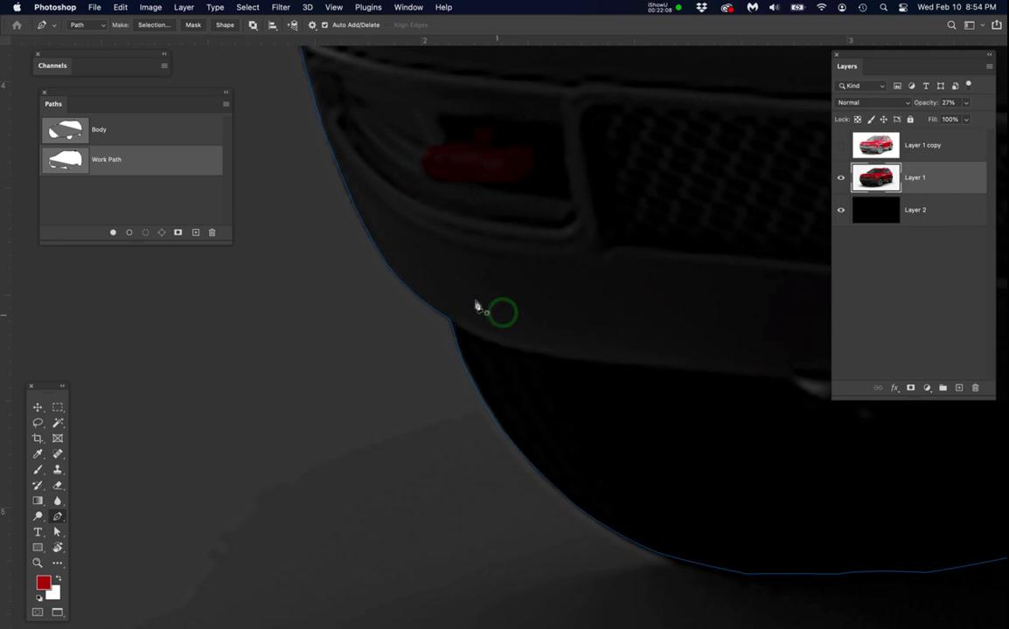
left_click(365, 232, "super")
scroll(427, 340, "up", 6)
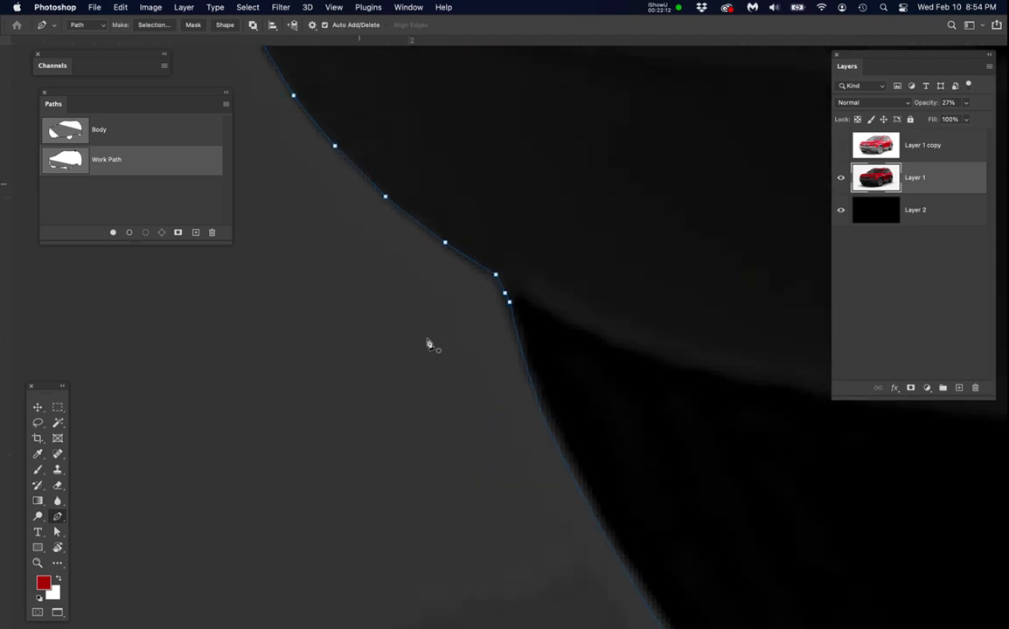
left_click(512, 297, "super")
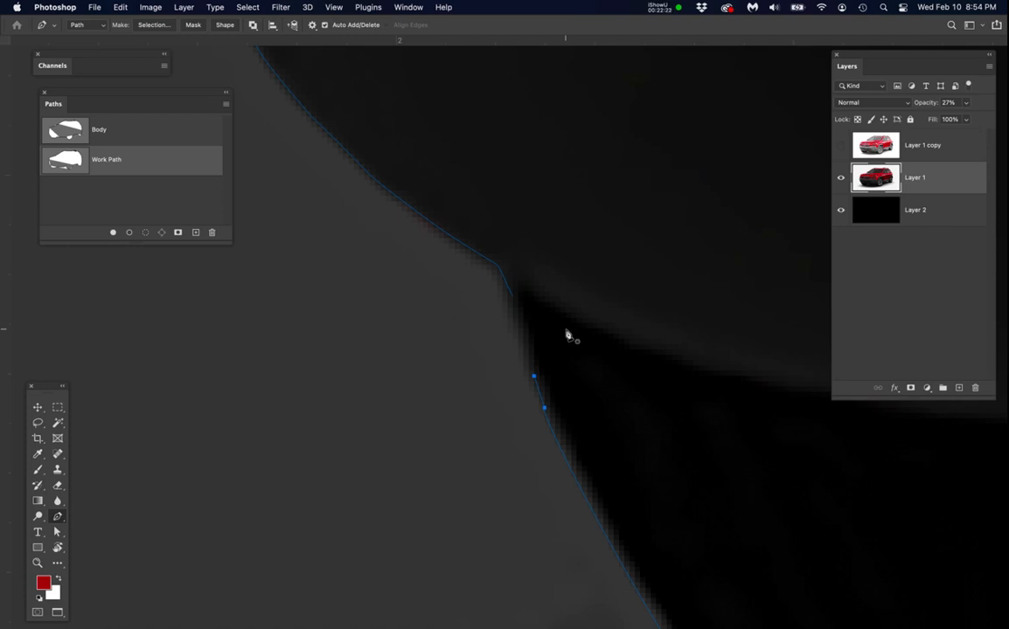
left_click(512, 297)
left_click(534, 377)
Show Layer 1 copy and make it the active layer for checking the Work Path around the front wheel.
scroll(574, 453, "down", 5)
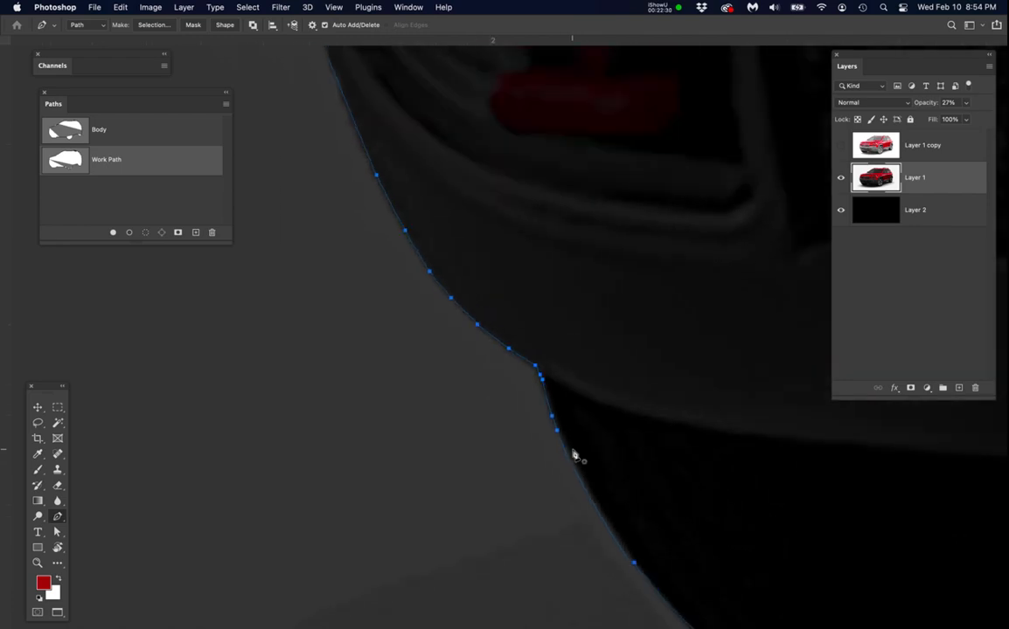
scroll(573, 452, "down", 2)
left_click_drag(563, 428, 442, 264)
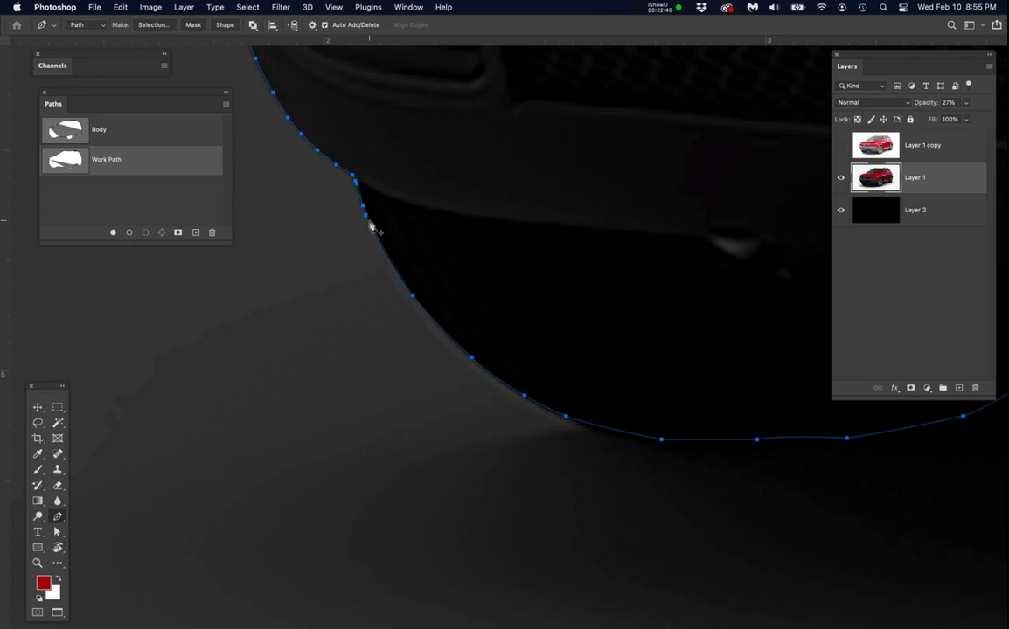
scroll(661, 462, "down", 5)
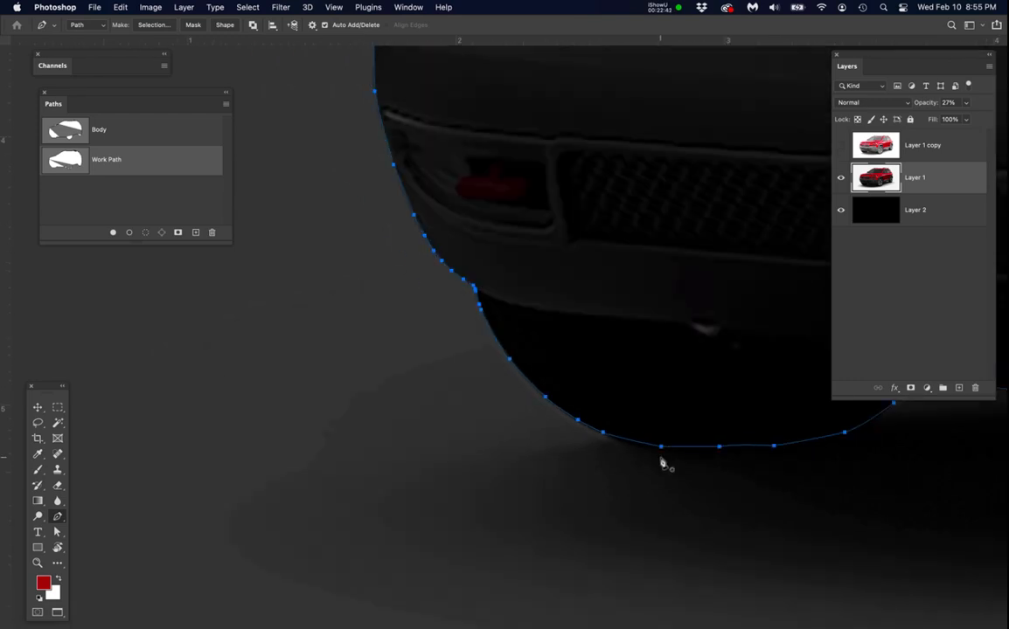
left_click_drag(836, 516, 485, 468)
left_click_drag(683, 466, 608, 496)
left_click(841, 146)
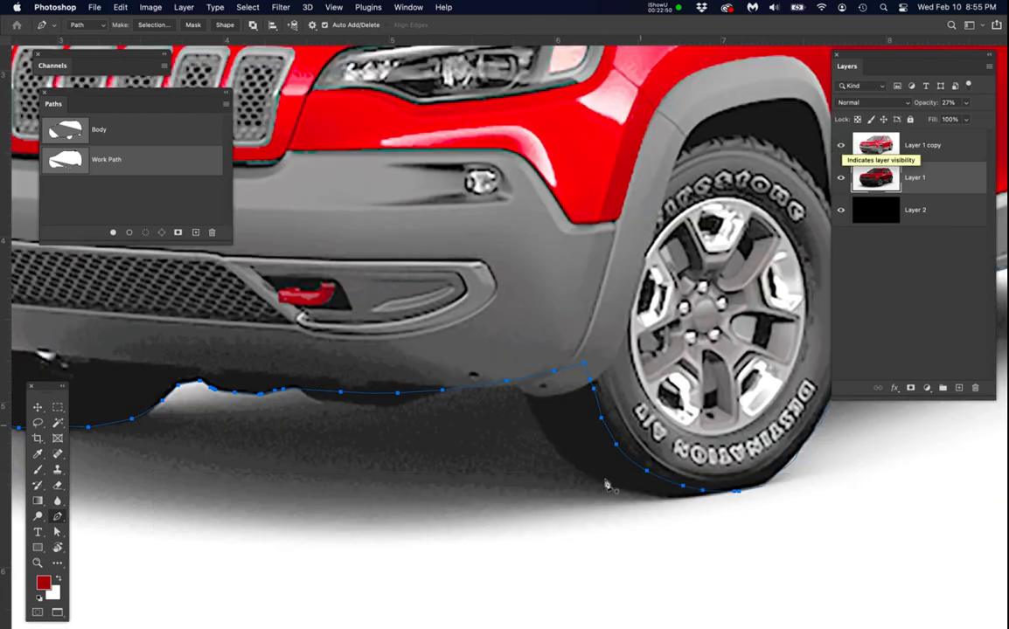
left_click_drag(617, 503, 523, 455)
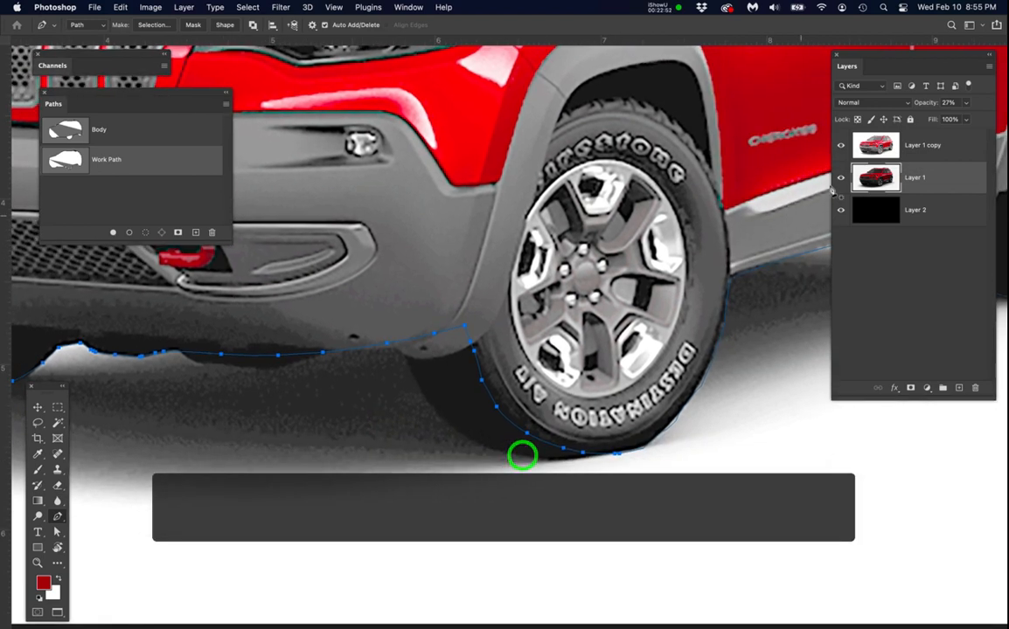
left_click(961, 146)
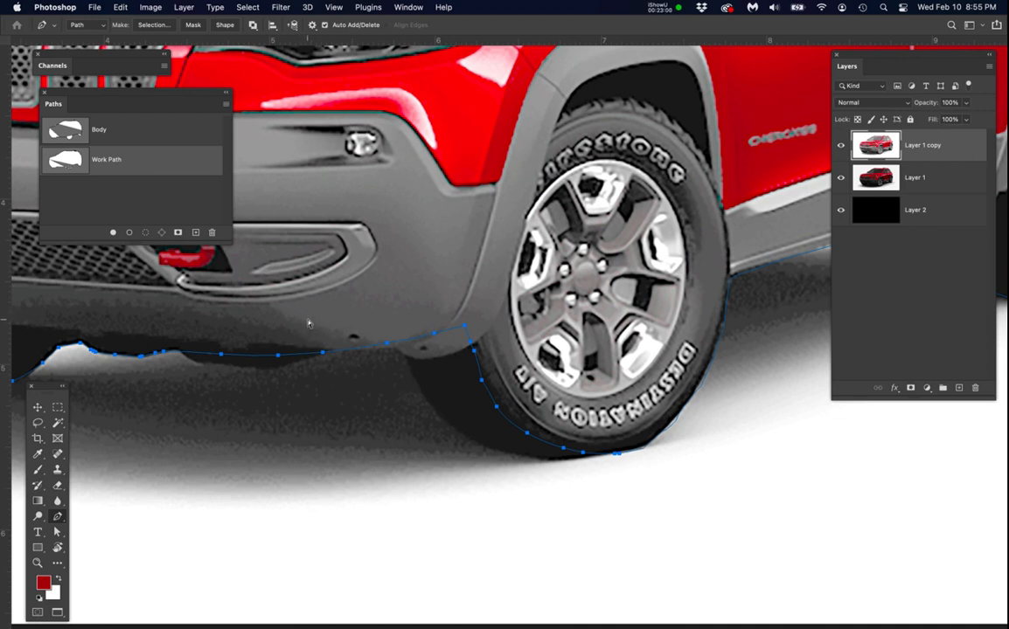
key("super+x")
key("super+x")
left_click(297, 274)
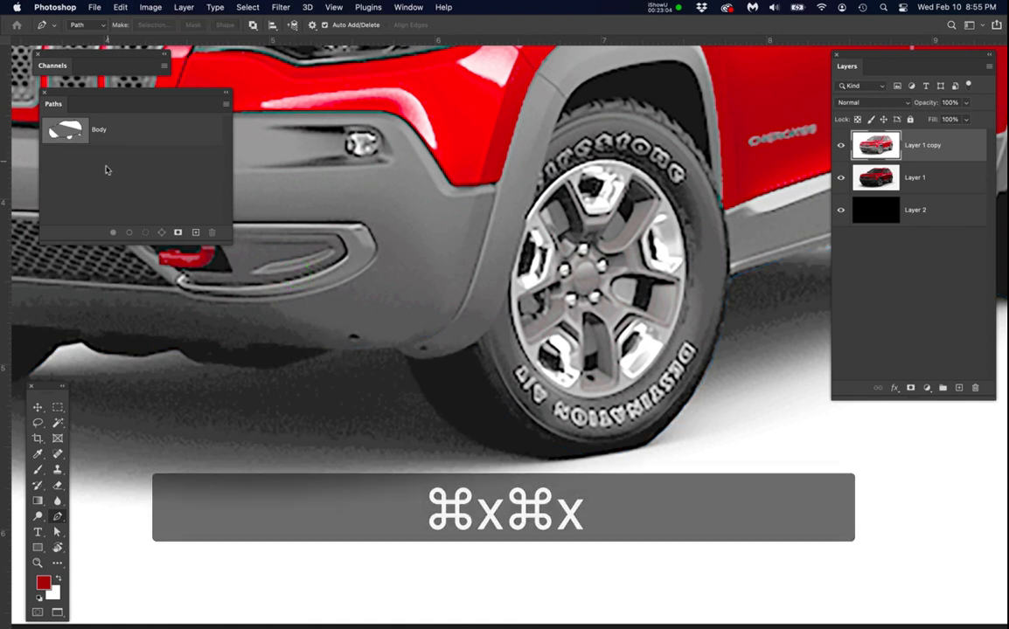
key("super+z")
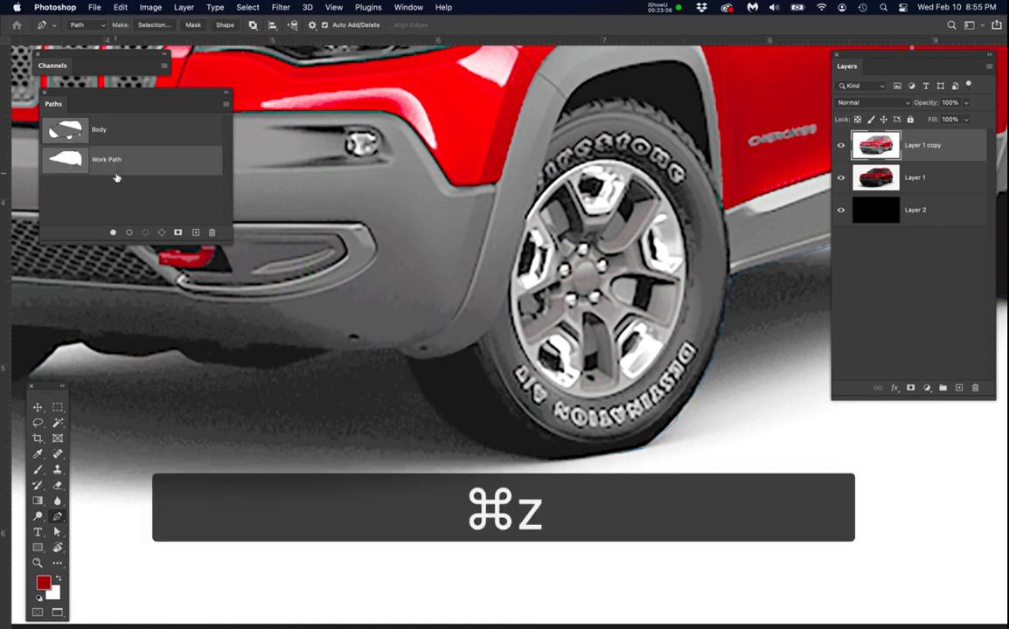
key("super+z")
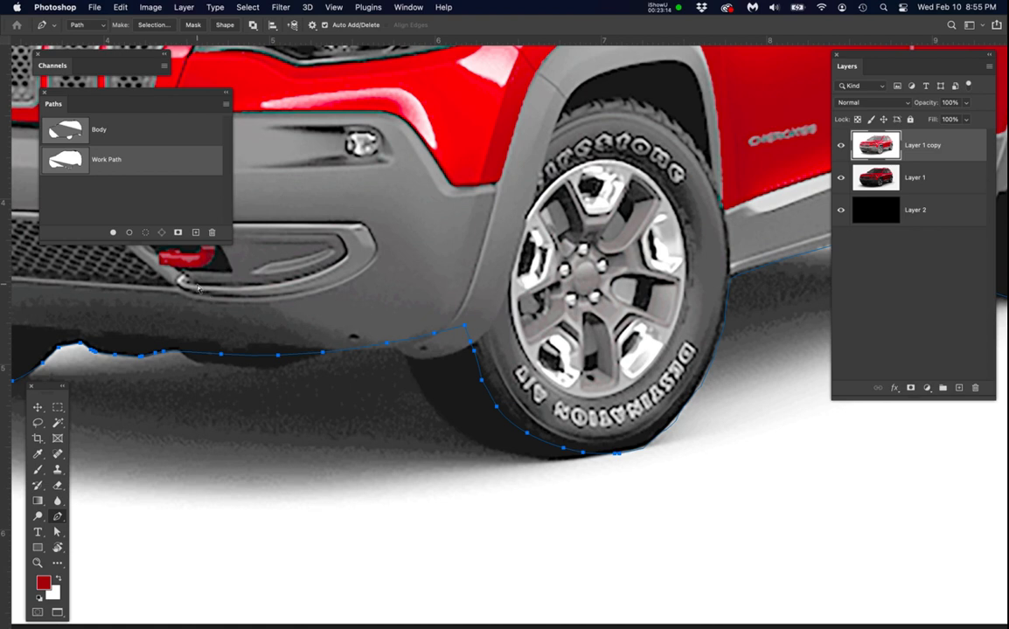
key("super+z")
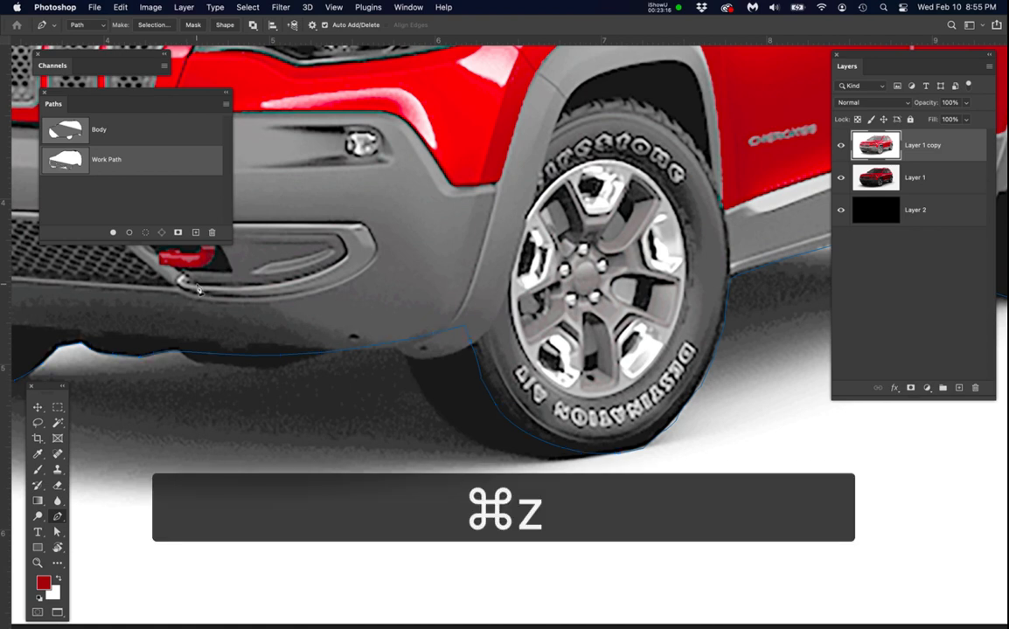
Delete the inaccurate Work Path stretch running from the bumper's underside around the inner and bottom edge of the front tire.
left_click(398, 408, "super")
left_click(345, 353, "super")
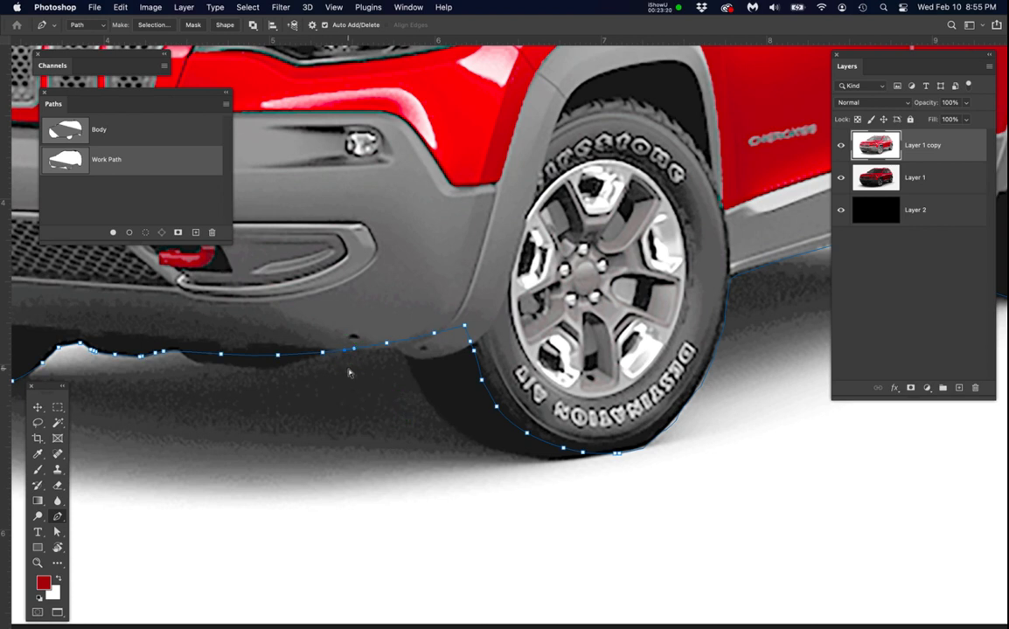
left_click(840, 146)
left_click(840, 146)
mouse_move(175, 288)
left_mouse_down()
mouse_move(195, 371)
mouse_move(321, 453)
mouse_move(633, 496)
left_mouse_up()
key("BackSpace")
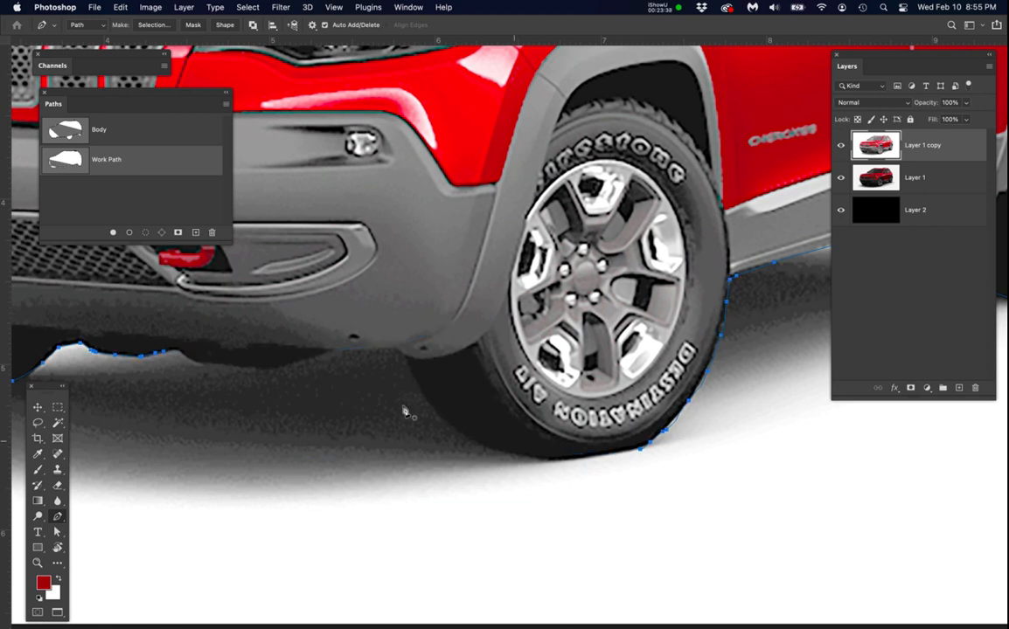
Redraw the Work Path with the Pen tool along the uneven dark underbody edge below the bumper's tow hook.
scroll(133, 362, "up", 3)
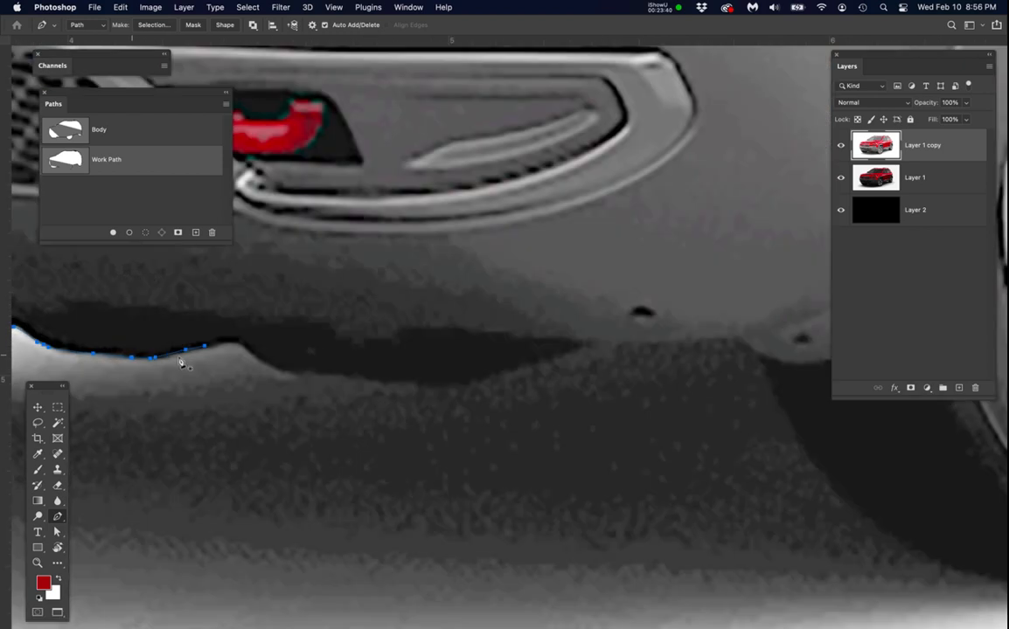
left_click(212, 342)
left_click(243, 345)
left_click(268, 364)
left_click(319, 383)
left_click(364, 379)
left_click(390, 386)
left_click(438, 392)
left_click(473, 378)
left_click(589, 344)
left_click(610, 344)
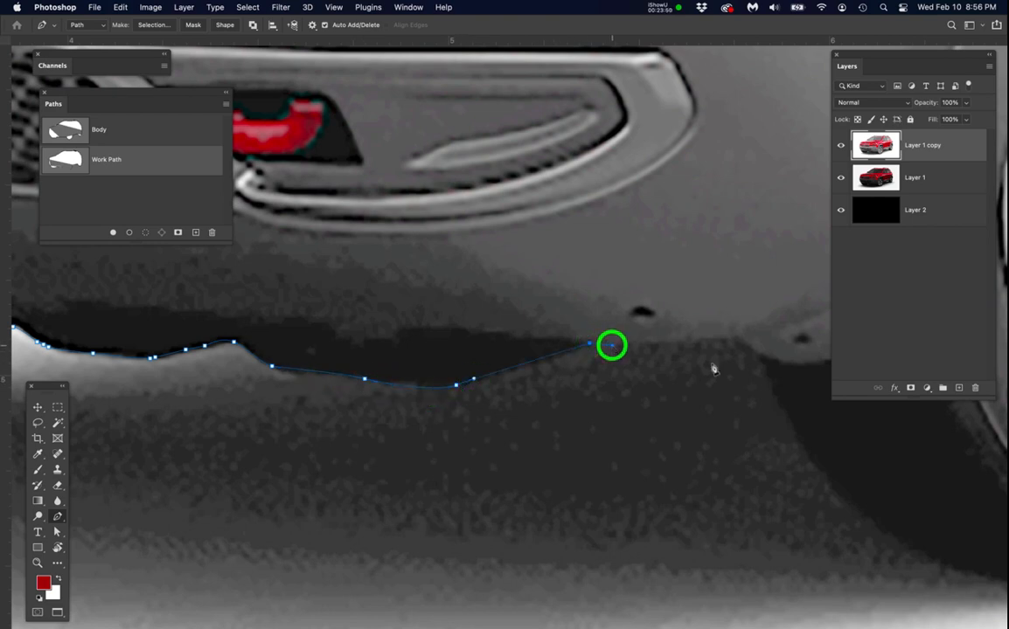
Continue the Work Path along the bumper's lower edge, make a corner at the tire, and follow the tire's inner edge downward.
left_click(737, 341)
left_click(747, 340)
left_click(742, 344, "alt")
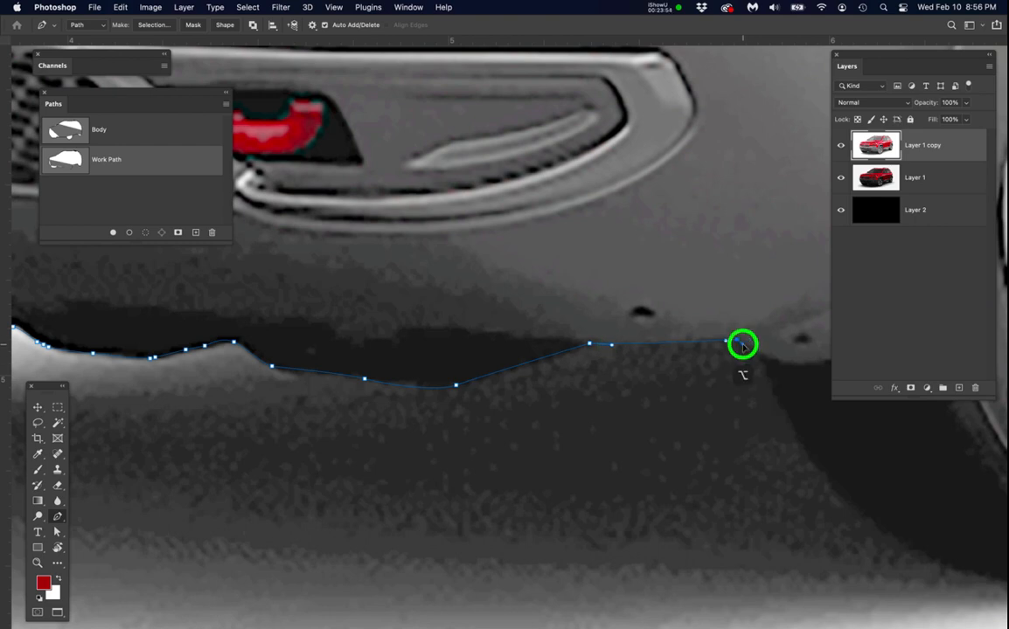
left_click_drag(763, 363, 771, 371)
left_click(780, 402)
left_click_drag(788, 421, 797, 438)
Curve the Work Path around the lower inner edge and bottom of the front tire to where it touches the ground.
left_click_drag(859, 533, 376, 333)
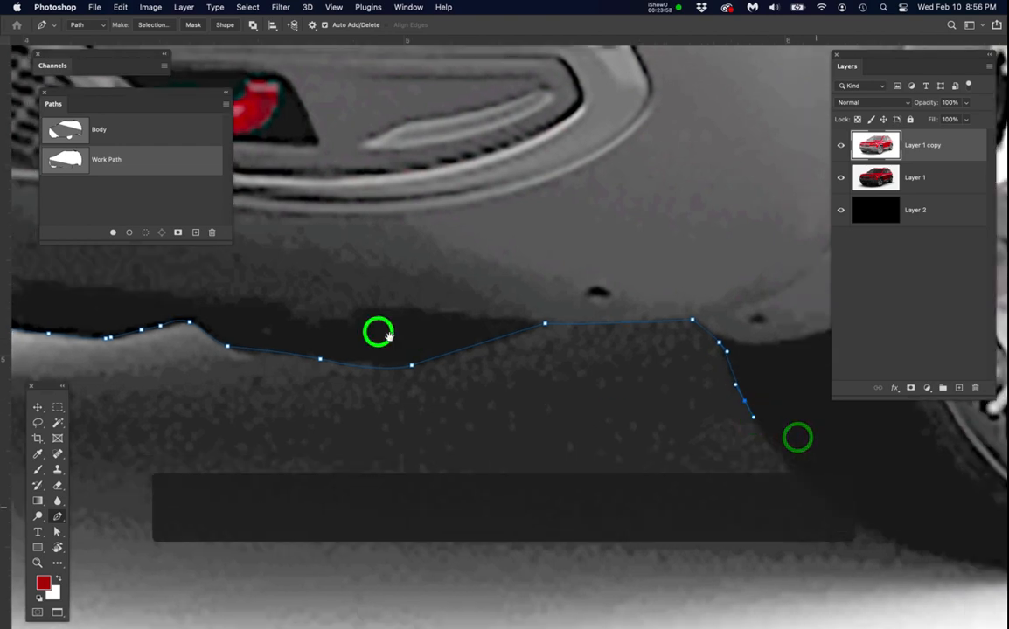
left_click_drag(443, 357, 525, 388)
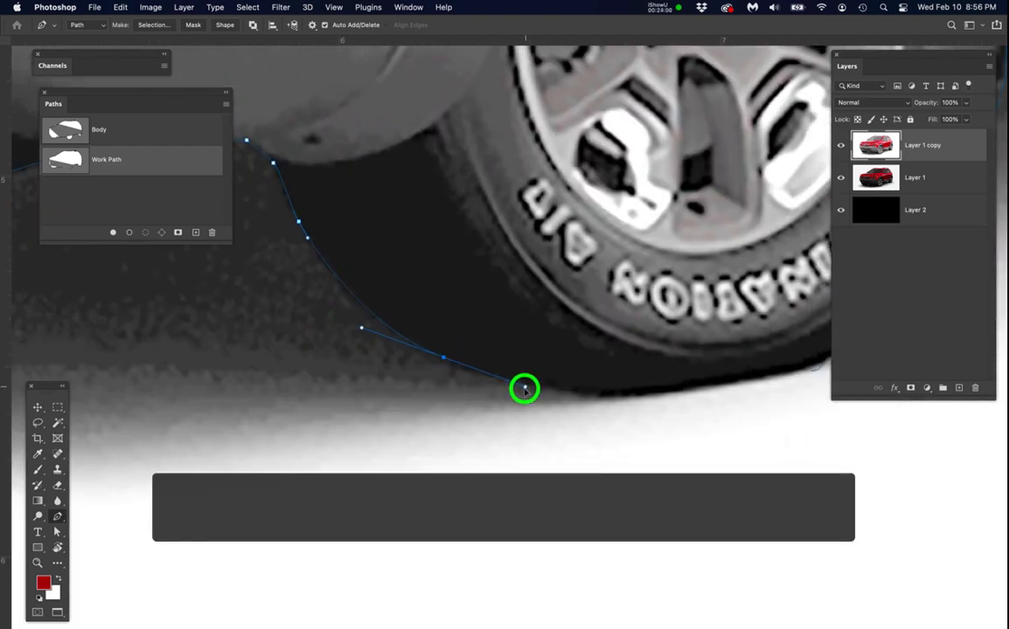
left_click_drag(630, 391, 676, 391)
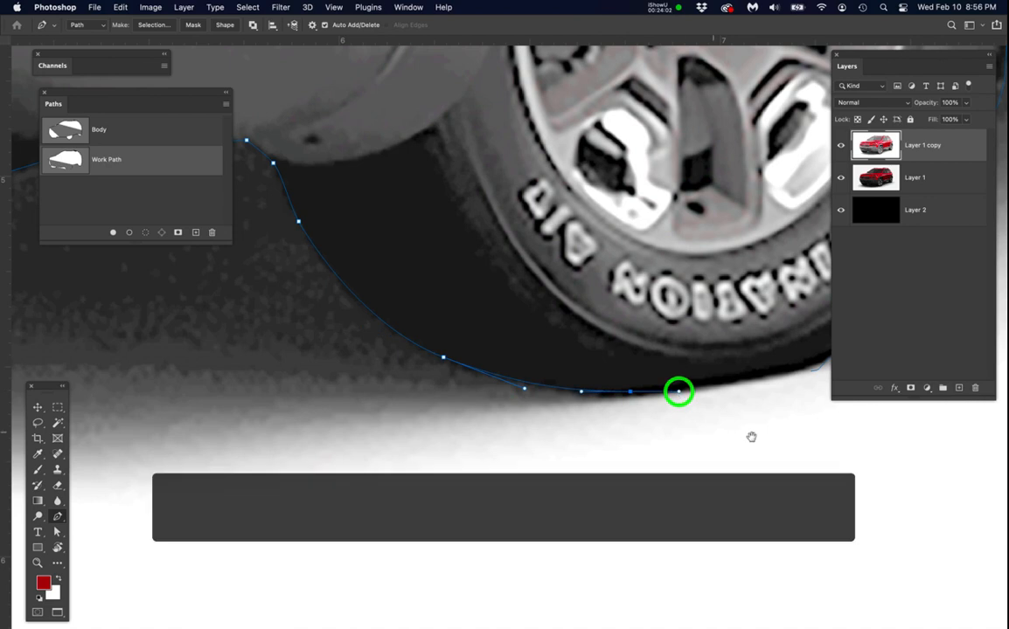
left_click_drag(745, 443, 536, 453)
left_click_drag(576, 388, 578, 403)
Delete the old Work Path stretch along the front tire's outer edge up to the side sill.
left_click(578, 408, "super")
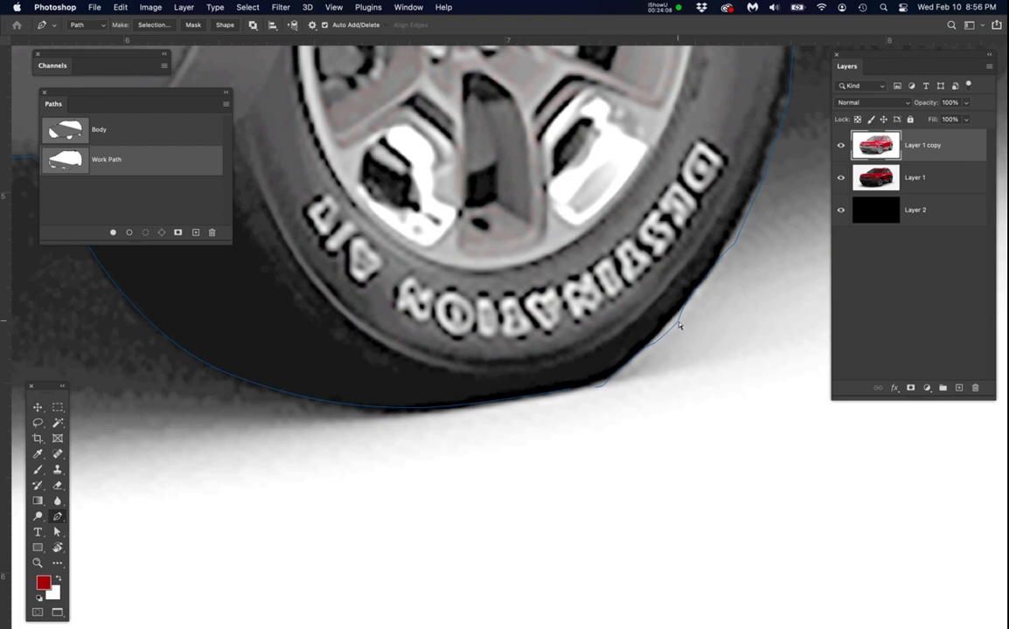
scroll(687, 346, "down", 1)
left_click_drag(705, 348, 634, 406)
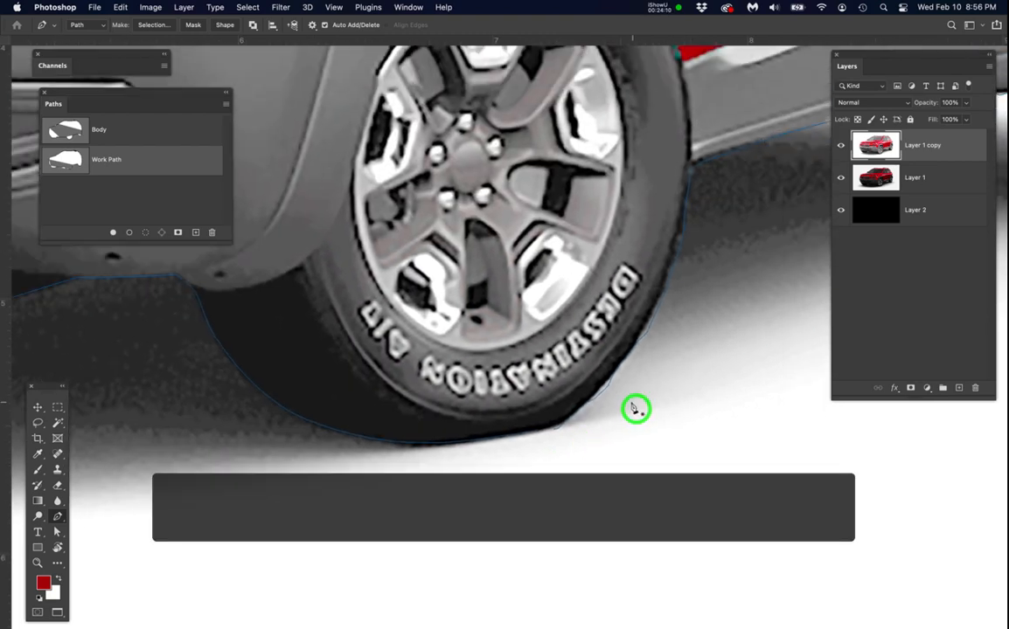
left_click(610, 385, "super")
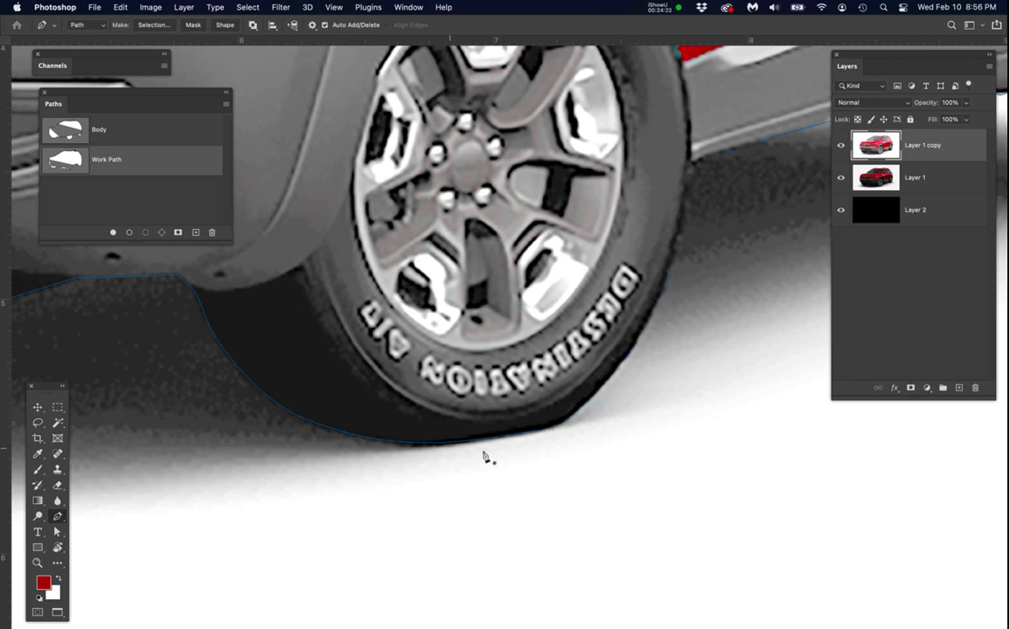
Redraw the Work Path from the bottom of the front tire up along its outer edge.
scroll(478, 452, "up", 3)
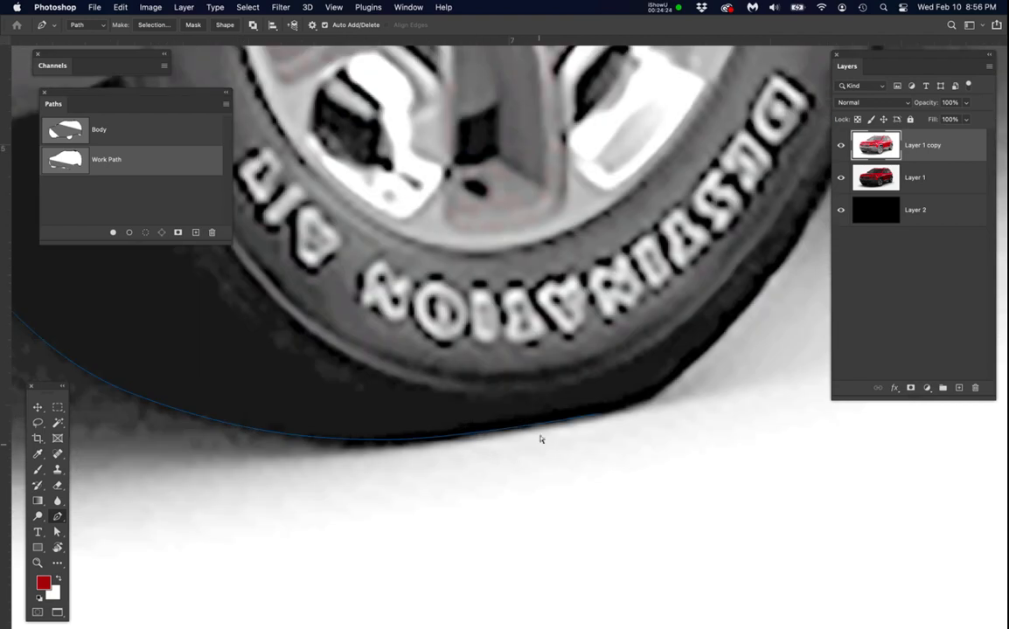
left_click(596, 418, "super")
left_click(625, 405)
left_click_drag(700, 356, 726, 326)
key("space")
left_click_drag(650, 423, 563, 447)
left_click(622, 338)
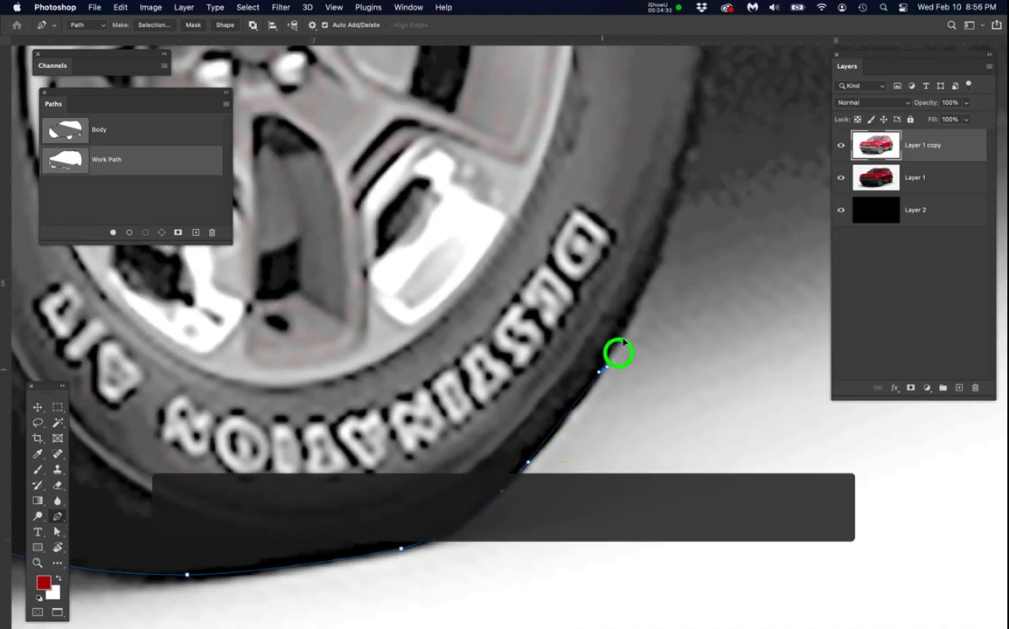
left_click(664, 261)
left_click(671, 217)
left_click_drag(671, 217, 681, 185)
Extend the Work Path up the tire to a corner point at the side sill and join it to the existing sill path.
key("space")
left_click_drag(720, 219, 627, 433)
left_click_drag(619, 225, 621, 173)
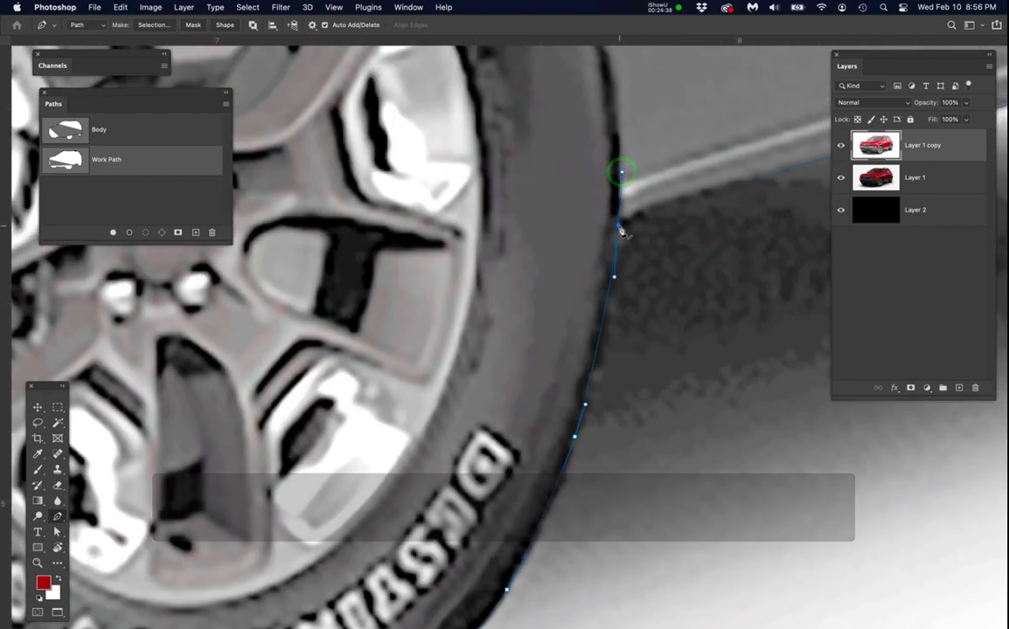
left_click(630, 216, "alt")
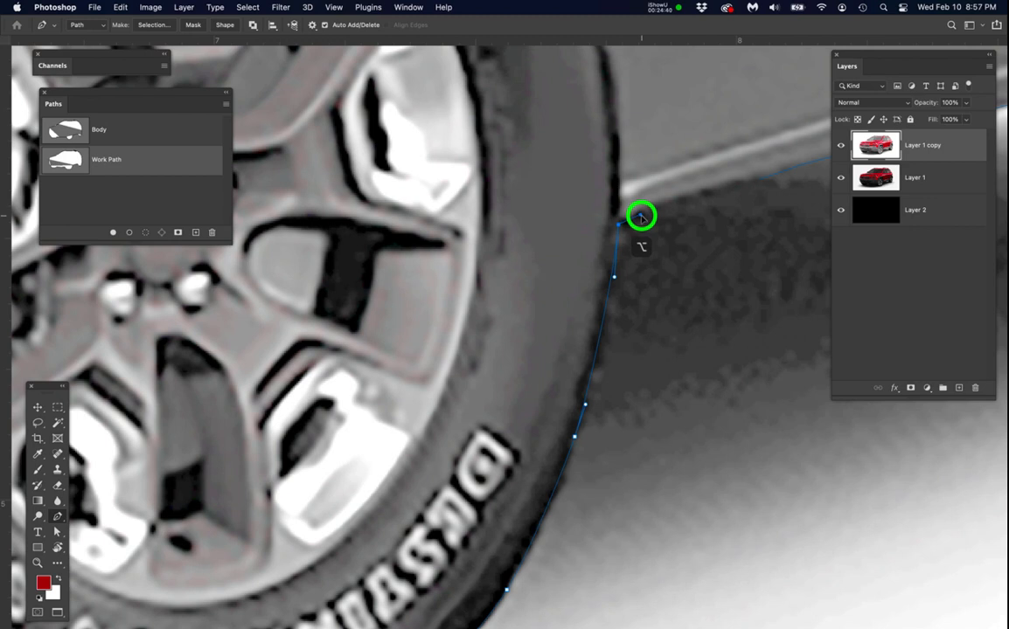
key("space")
left_click_drag(700, 230, 521, 318)
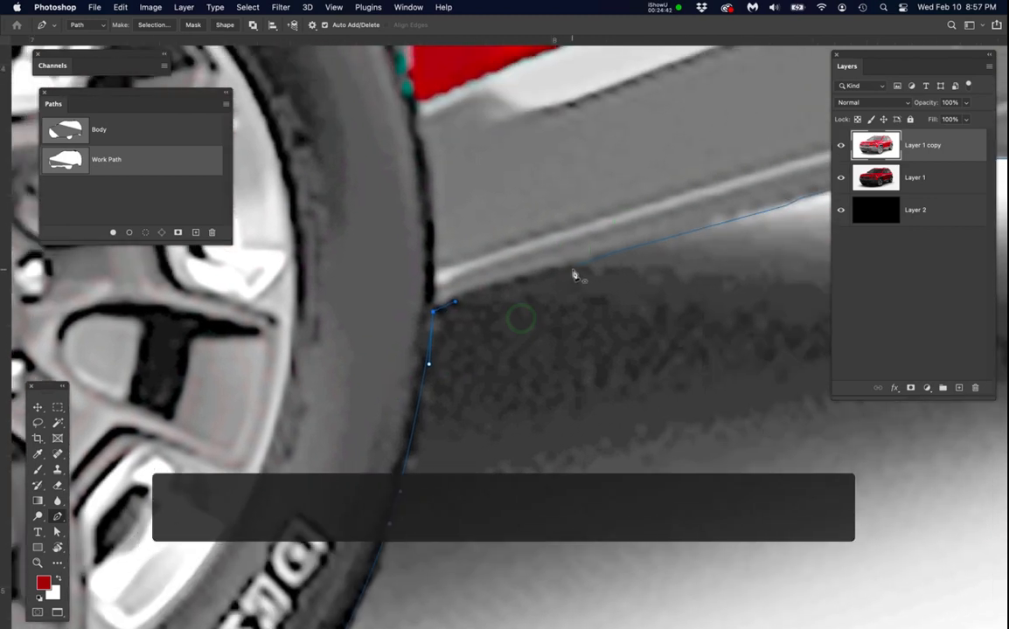
left_click(575, 269)
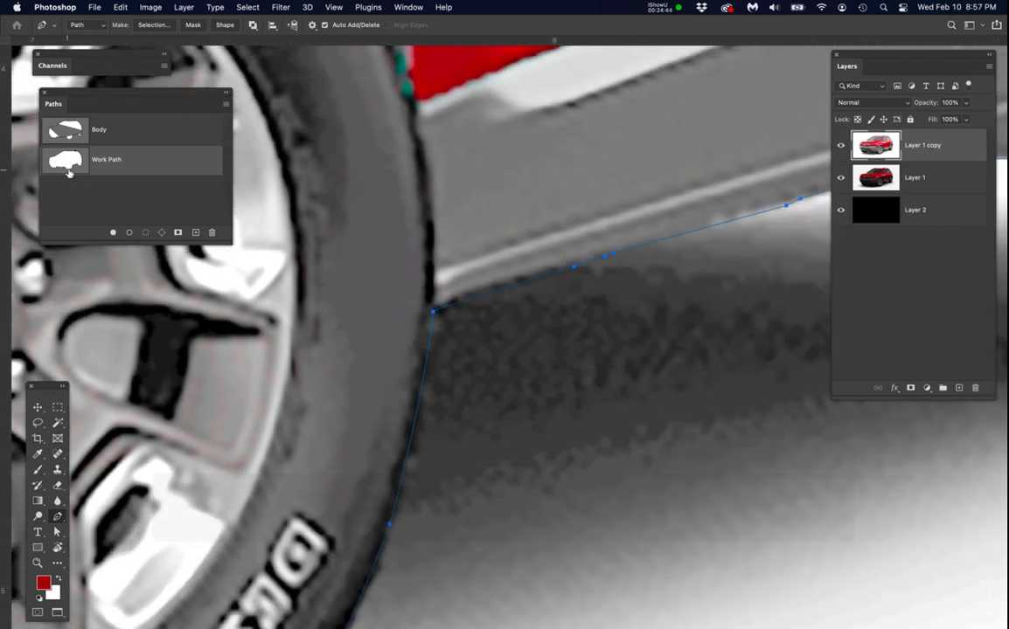
Save the Work Path under the name JeepPath.
double_click(115, 160)
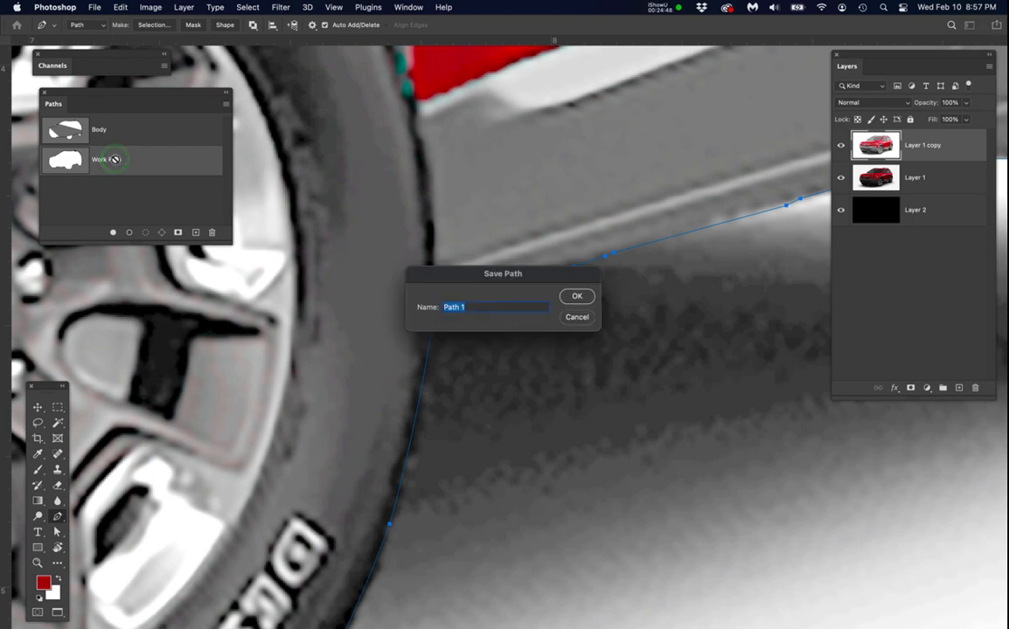
type("P")
key("BackSpace")
type("JeepPath")
key("Return")
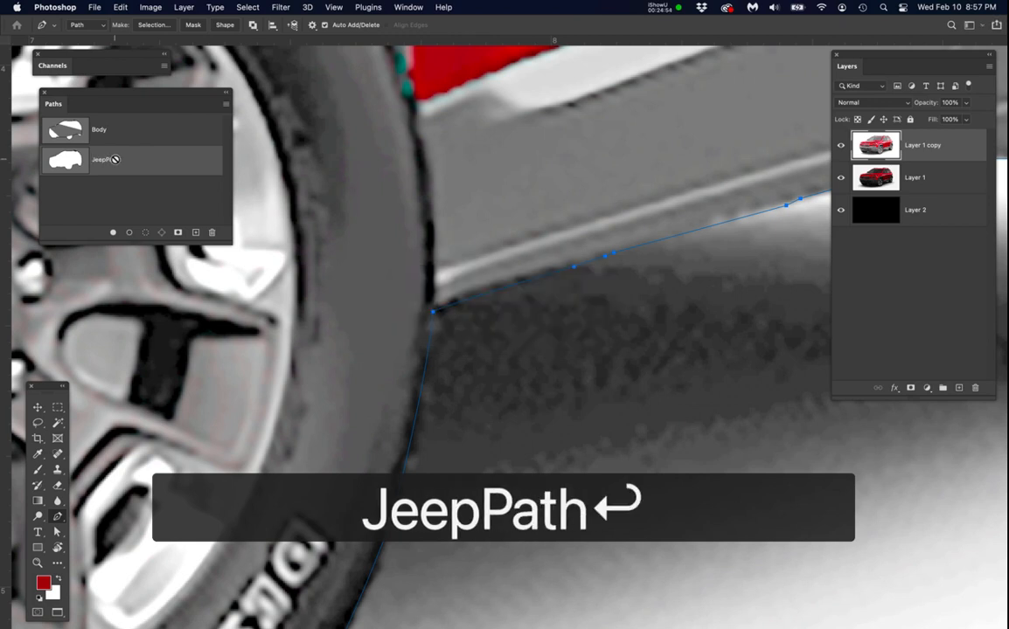
Examine the complete JeepPath outline around the whole vehicle.
scroll(102, 256, "down", 10)
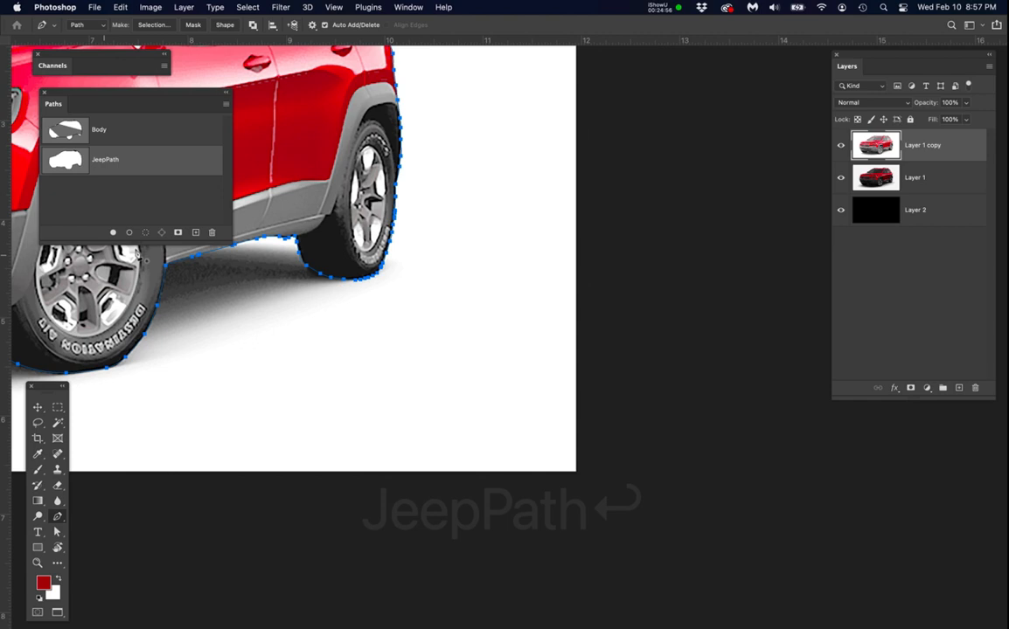
left_click_drag(366, 334, 689, 466)
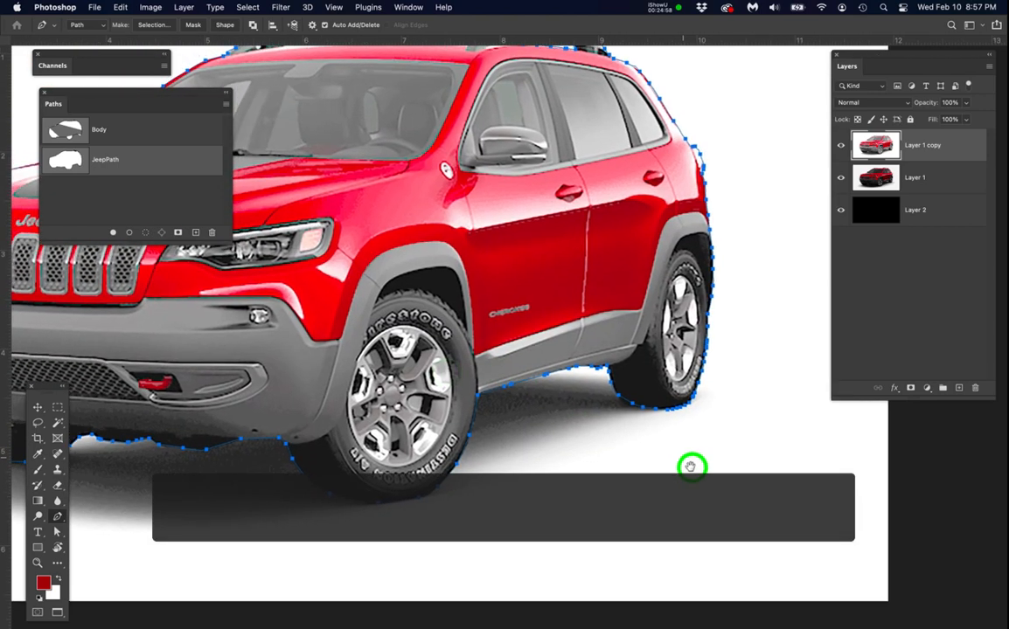
scroll(444, 410, "down", 3)
left_click_drag(511, 410, 613, 411)
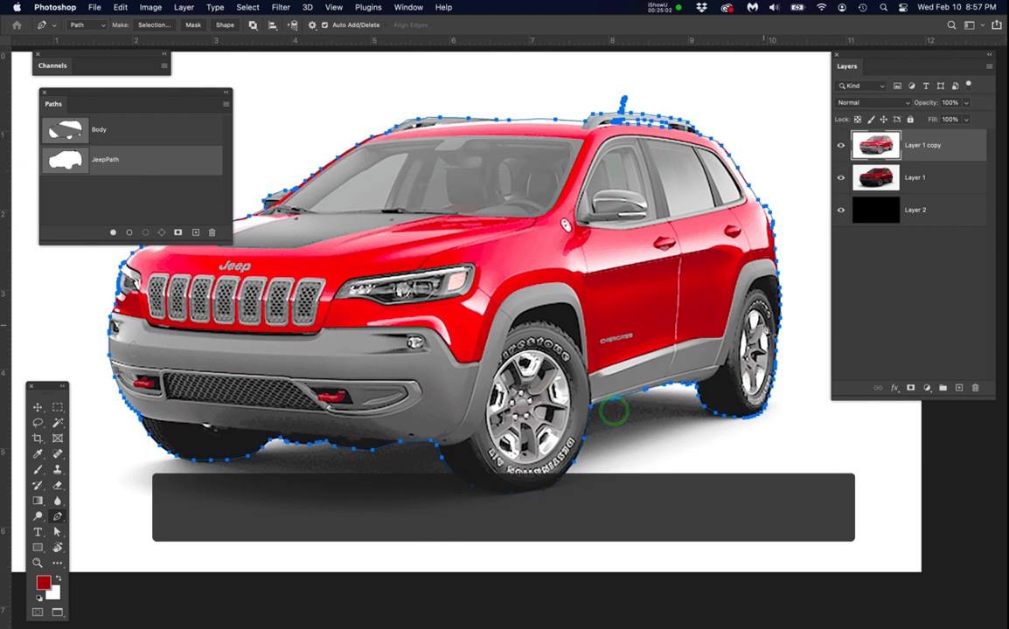
Load JeepPath as a selection, hide Layer 1 copy, and mask Layer 1 with that selection.
left_click(68, 163, "super")
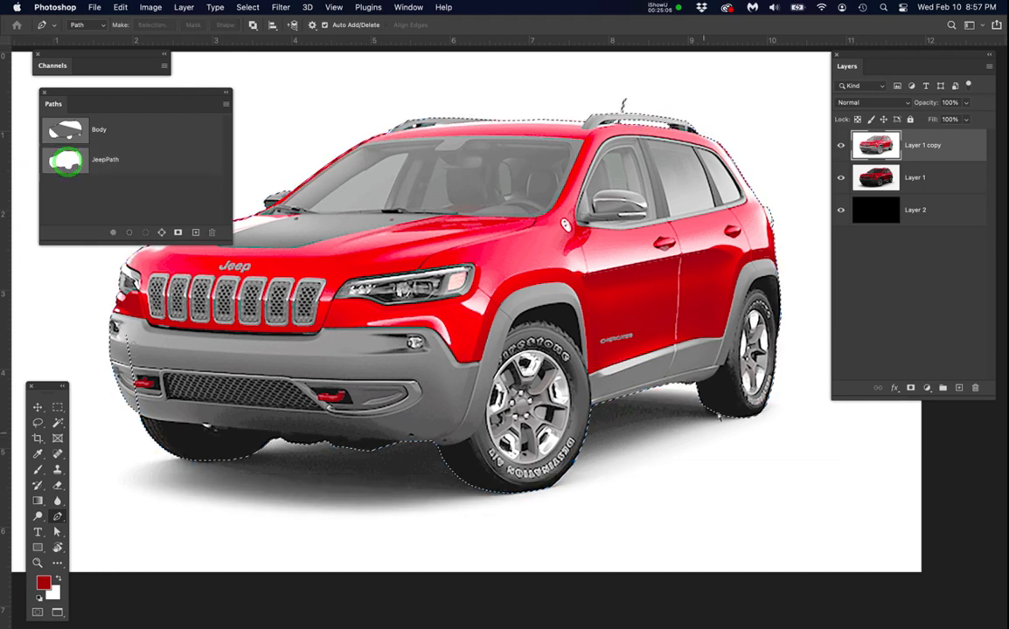
left_click(841, 146)
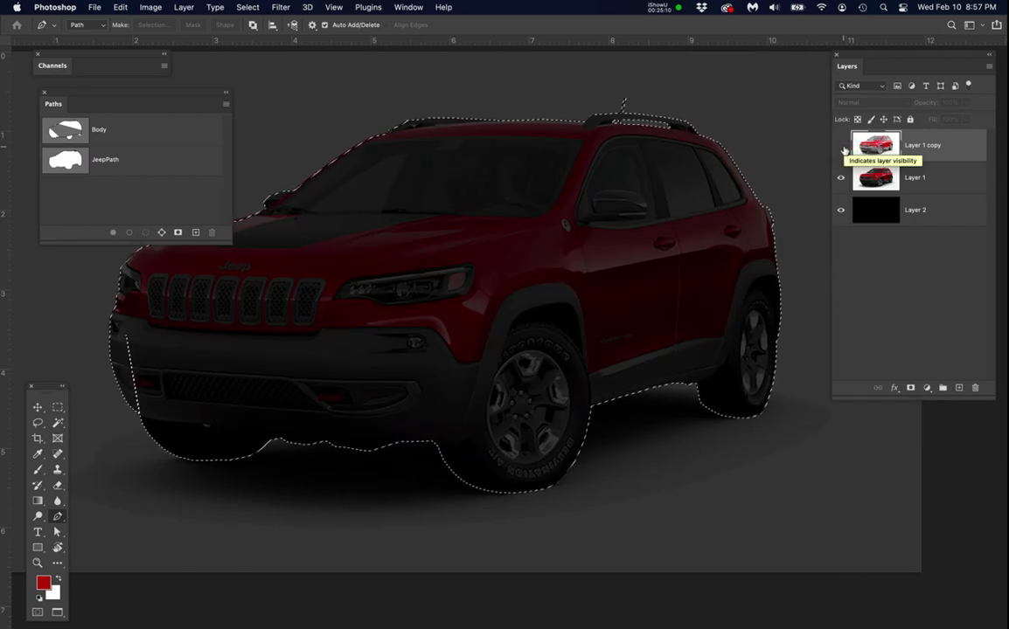
left_click(943, 181)
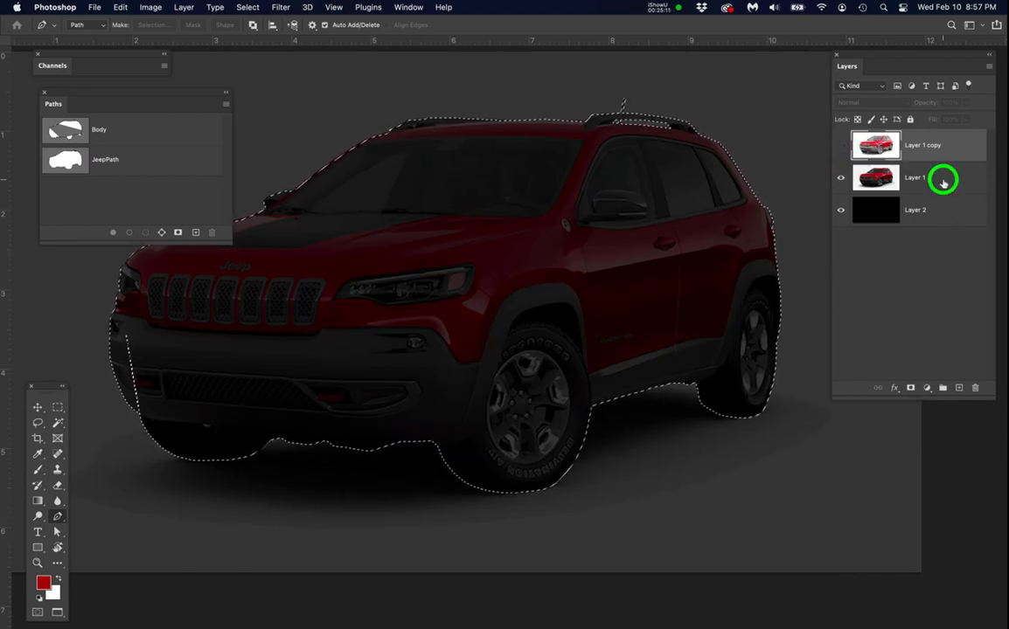
left_click(910, 388)
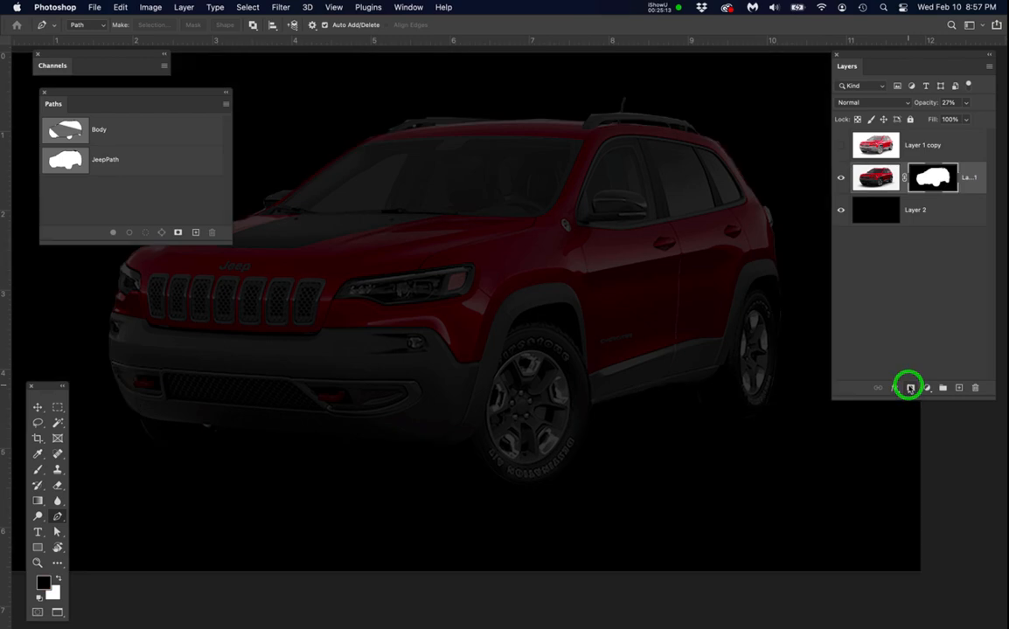
Set the opacity of Layer 1's image to 100% and hide the black Layer 2.
left_click(885, 178)
left_click(876, 180)
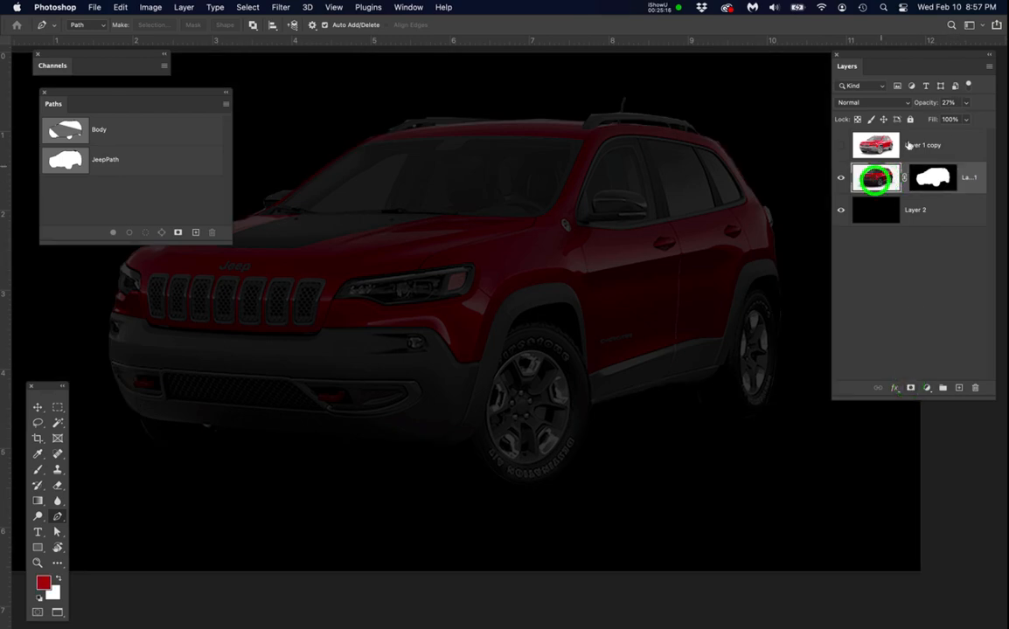
left_click(965, 106)
left_click_drag(946, 118, 989, 123)
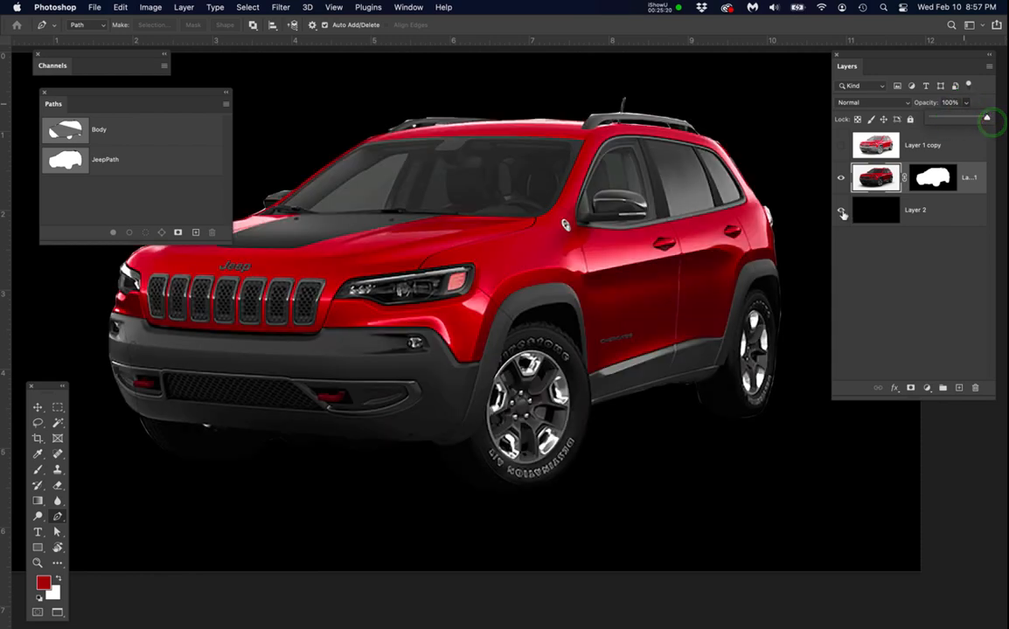
left_click(841, 210)
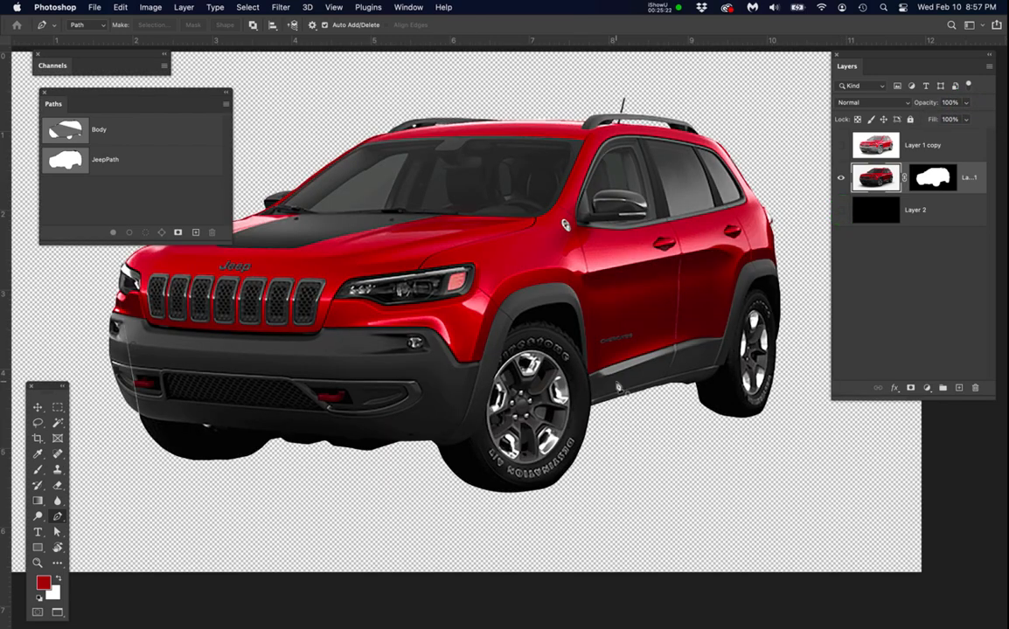